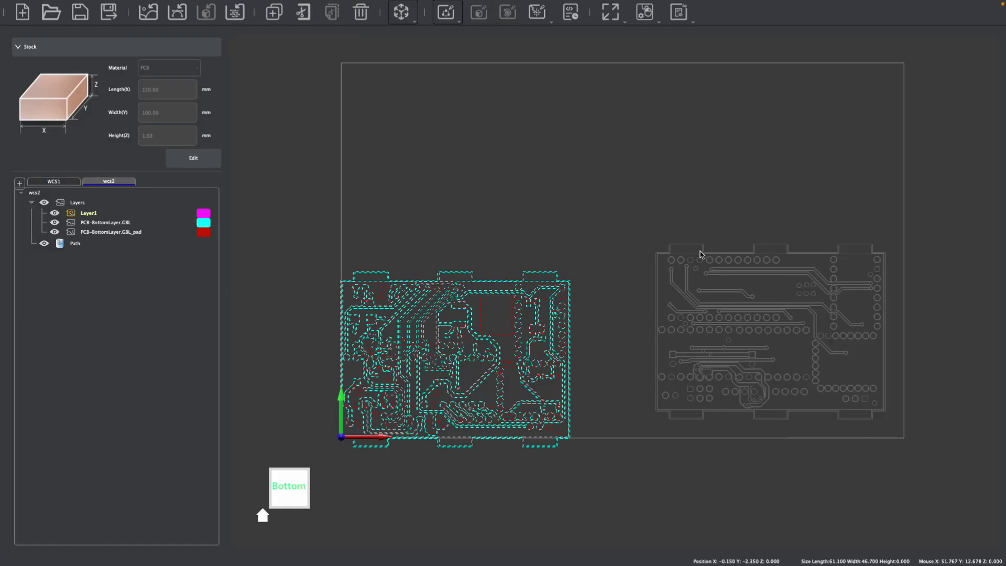
pyautogui.click(402, 11)
# Step: Anchor the board's move at its bottom-right corner and set its X location to 145
pyautogui.click(417, 30)
pyautogui.click(917, 85)
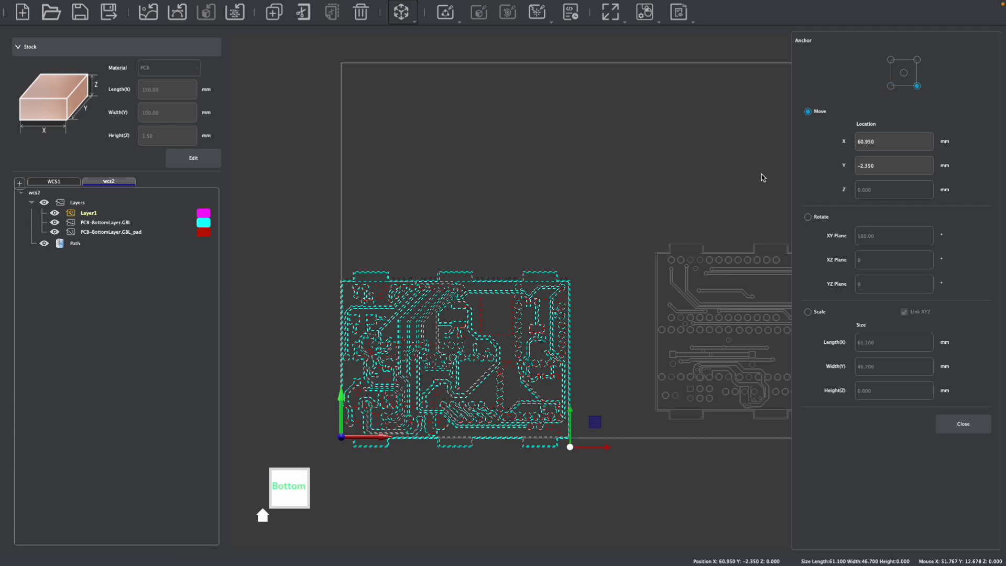
pyautogui.doubleClick(881, 141)
pyautogui.write('145')
pyautogui.press('Return')
pyautogui.doubleClick(880, 165)
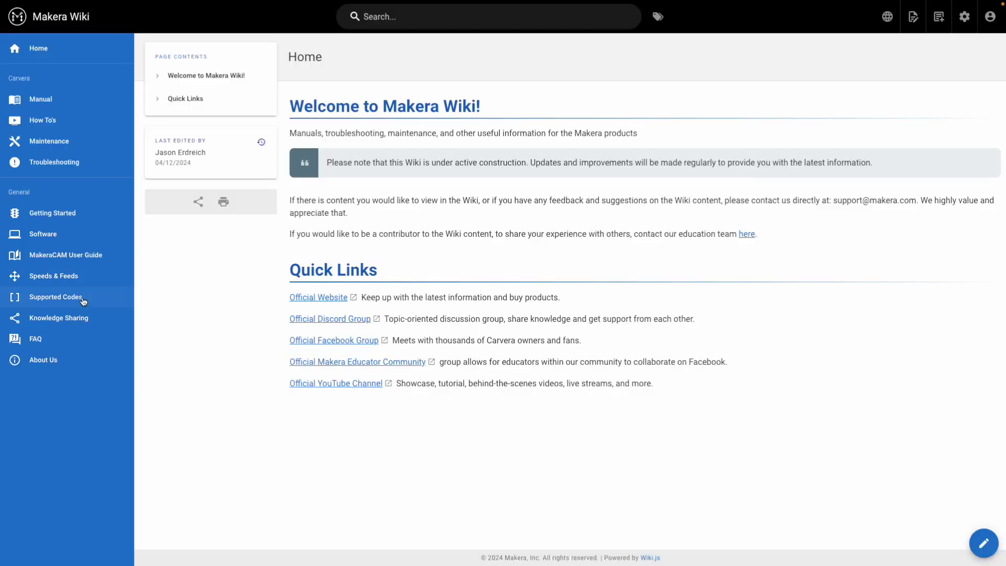
# Step: Browse into the machine's Examples folder, then its LED folder, to list the example jobs
pyautogui.click(71, 318)
pyautogui.scroll(-5, 265, 297)
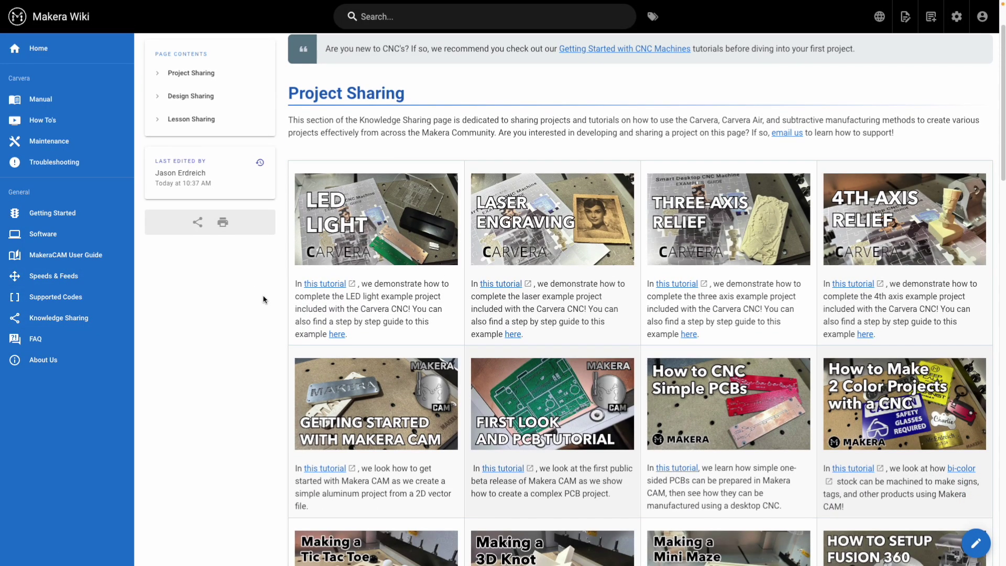
pyautogui.scroll(-10, 263, 300)
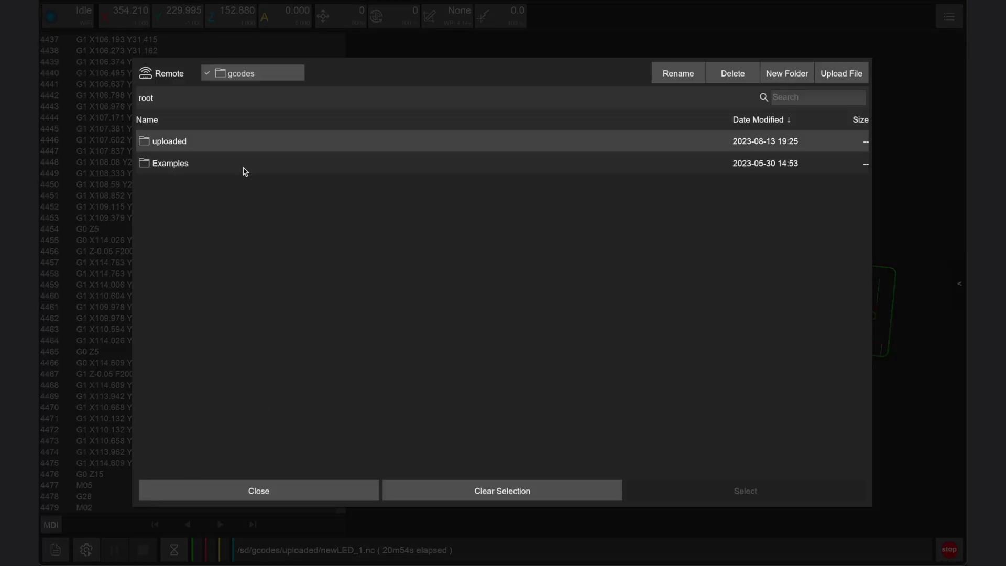
pyautogui.click(244, 168)
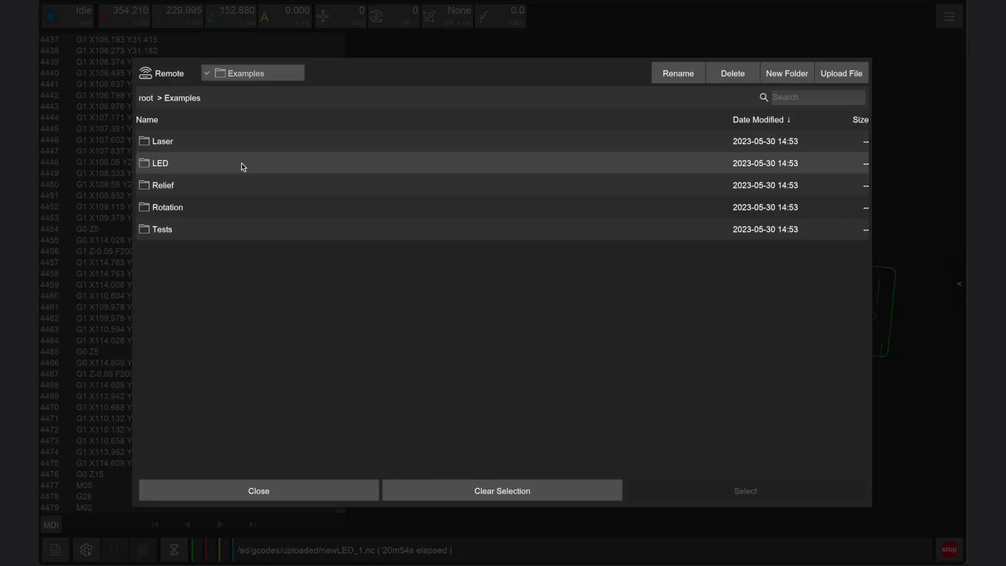
pyautogui.click(243, 165)
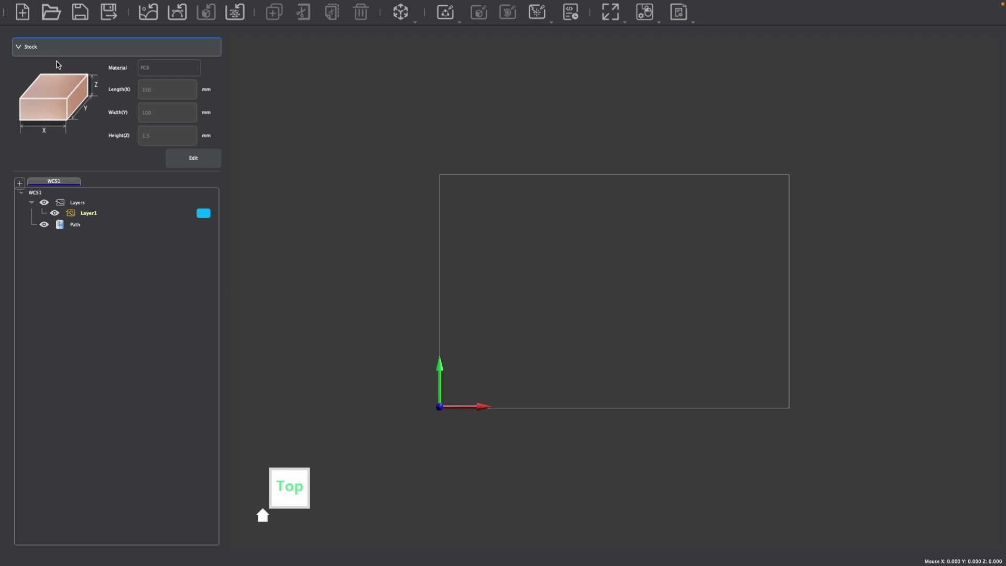
pyautogui.click(180, 156)
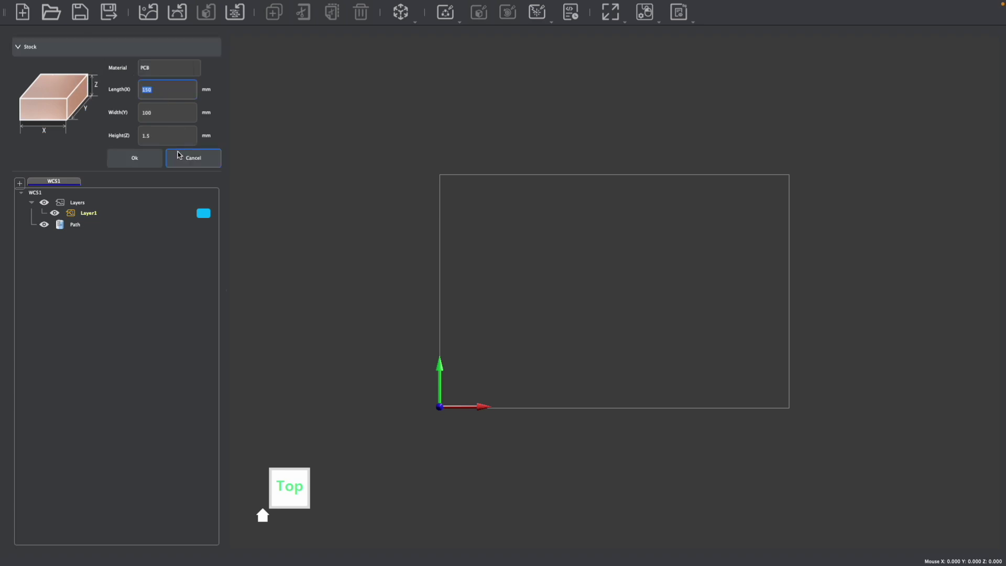
pyautogui.click(164, 72)
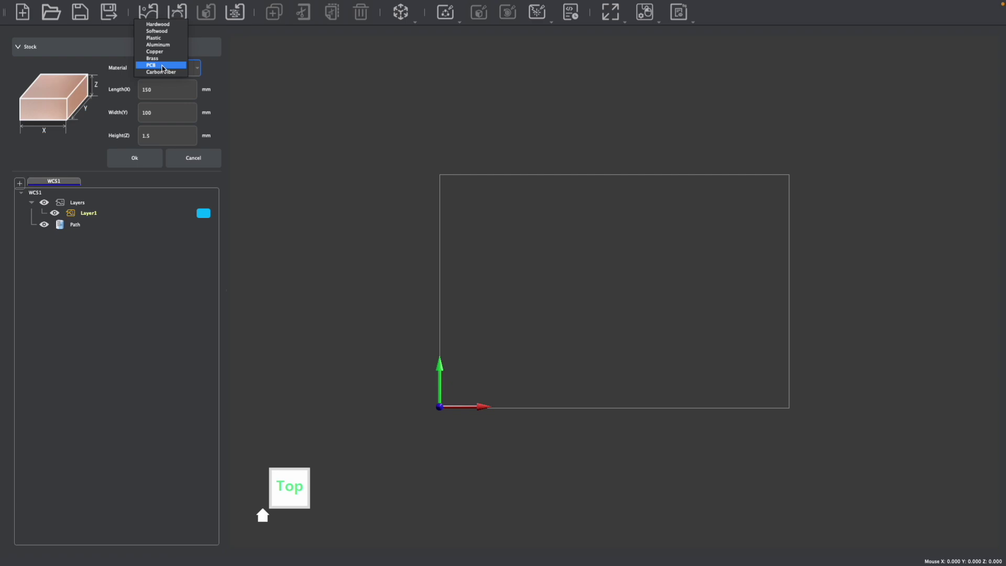
pyautogui.click(162, 65)
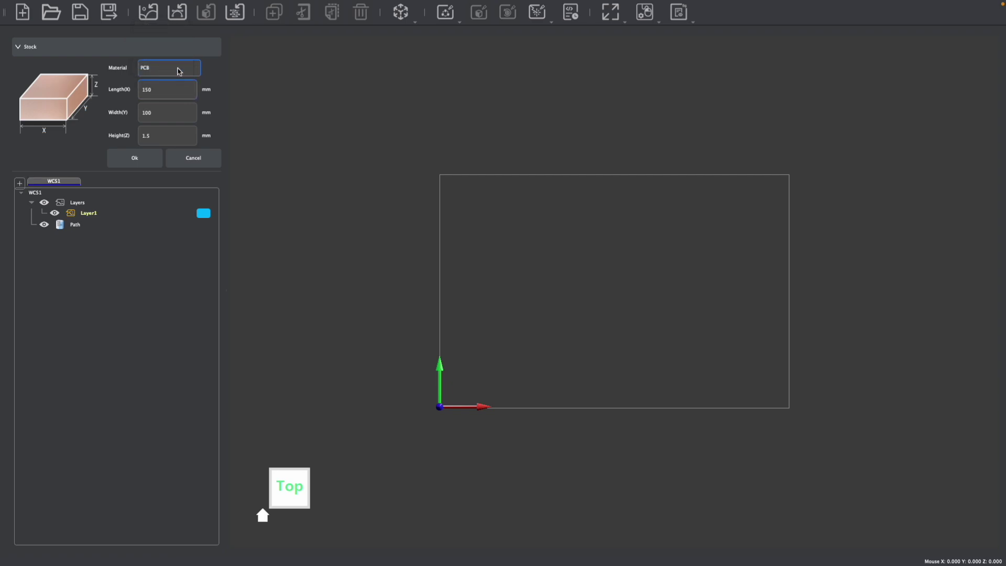
pyautogui.click(168, 89)
pyautogui.click(156, 112)
pyautogui.moveTo(156, 112); pyautogui.dragTo(143, 115)
pyautogui.click(148, 136)
pyautogui.click(168, 91)
pyautogui.moveTo(163, 112); pyautogui.dragTo(144, 115)
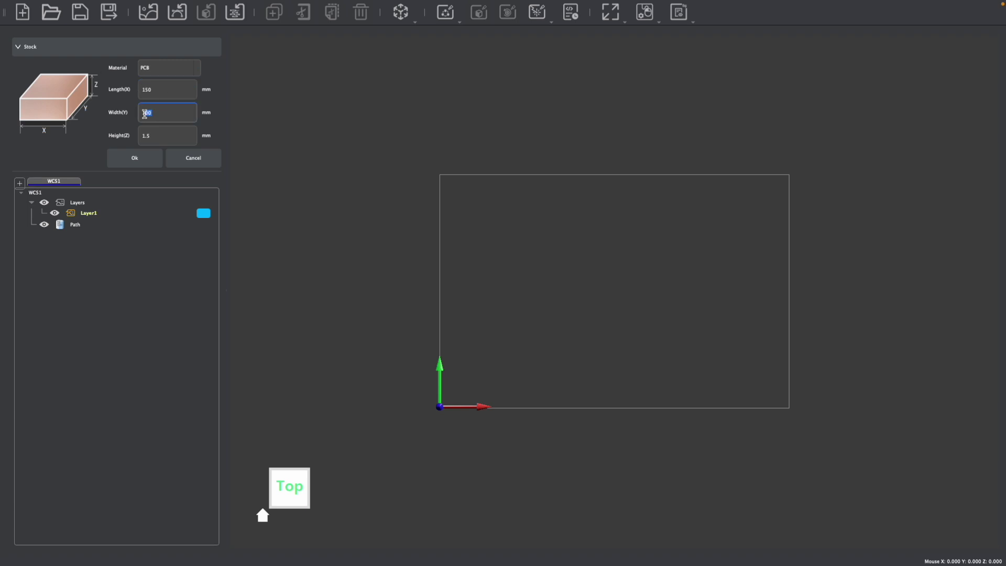
pyautogui.click(163, 134)
pyautogui.click(154, 157)
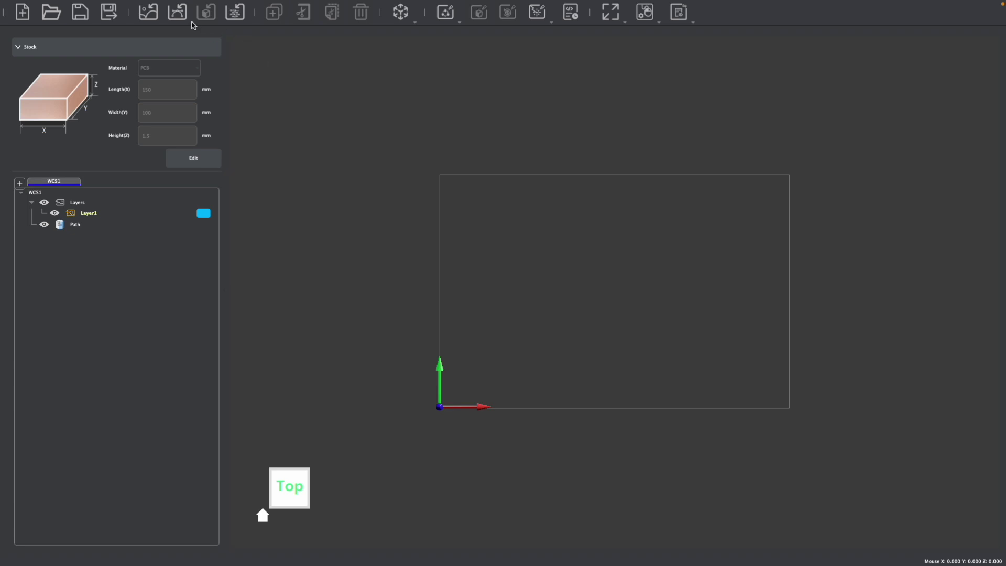
# Step: Import the LED V1.2 Gerber set from the Gerber-led-test-1-2(1) folder, starting with BOTTOM.art
pyautogui.click(236, 14)
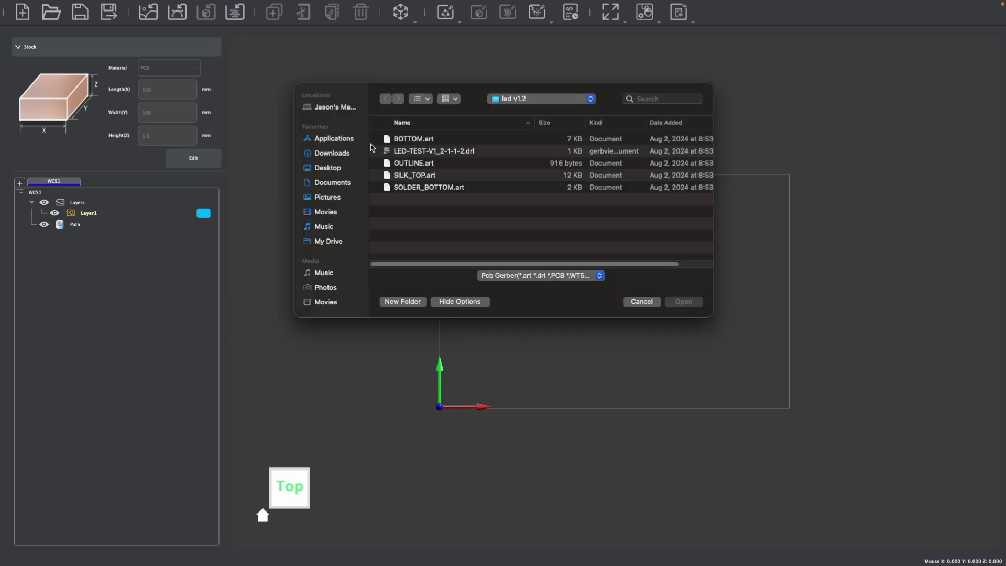
pyautogui.click(332, 153)
pyautogui.doubleClick(452, 171)
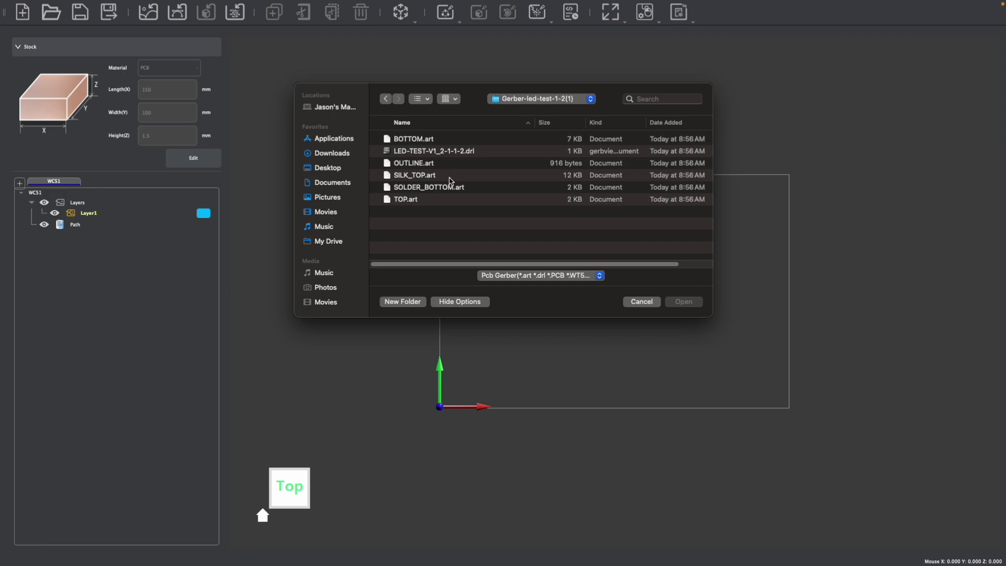
pyautogui.click(420, 140)
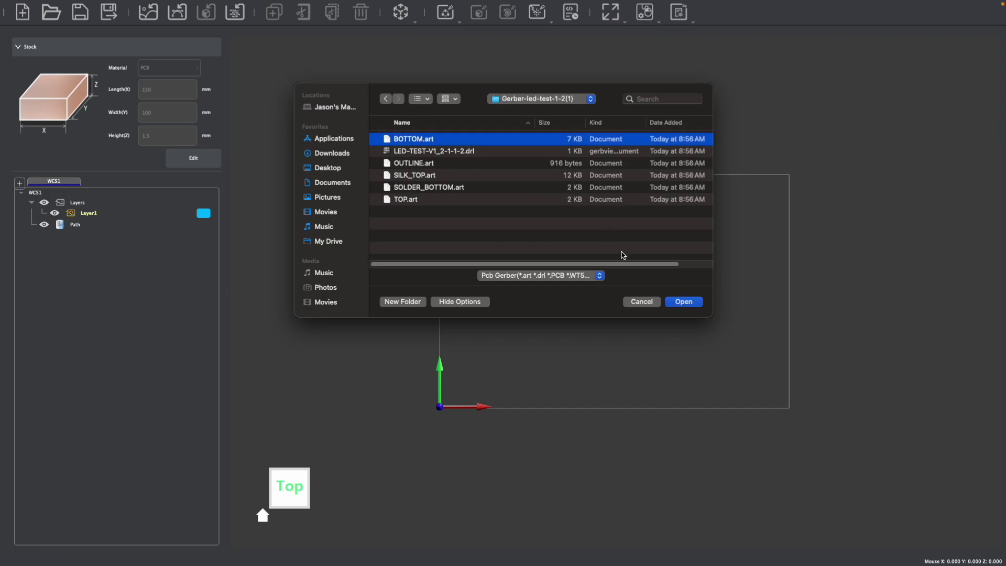
pyautogui.click(685, 303)
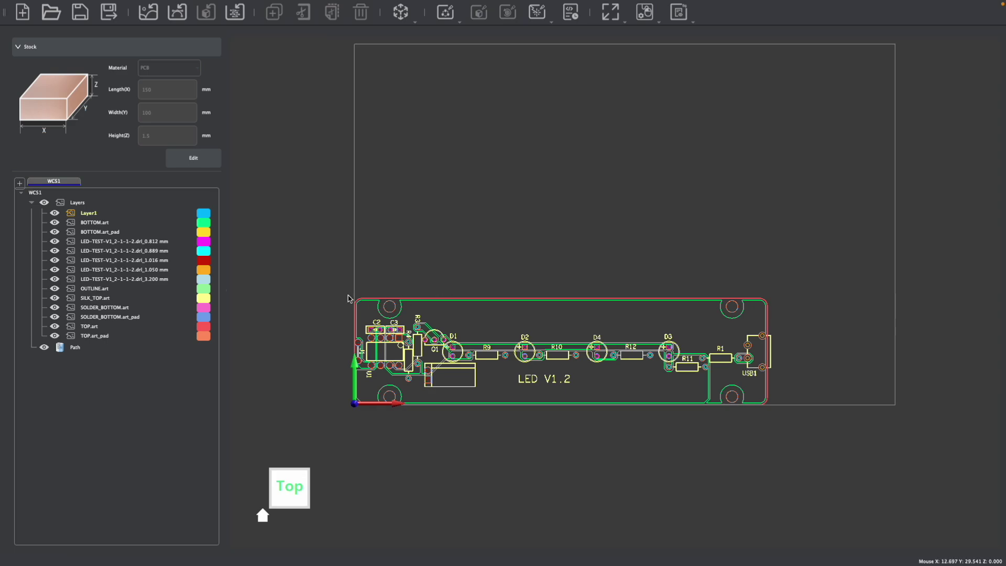
# Step: Select all board geometry and shift it slightly up and right with the Transform move handle
pyautogui.moveTo(327, 270); pyautogui.dragTo(814, 429)
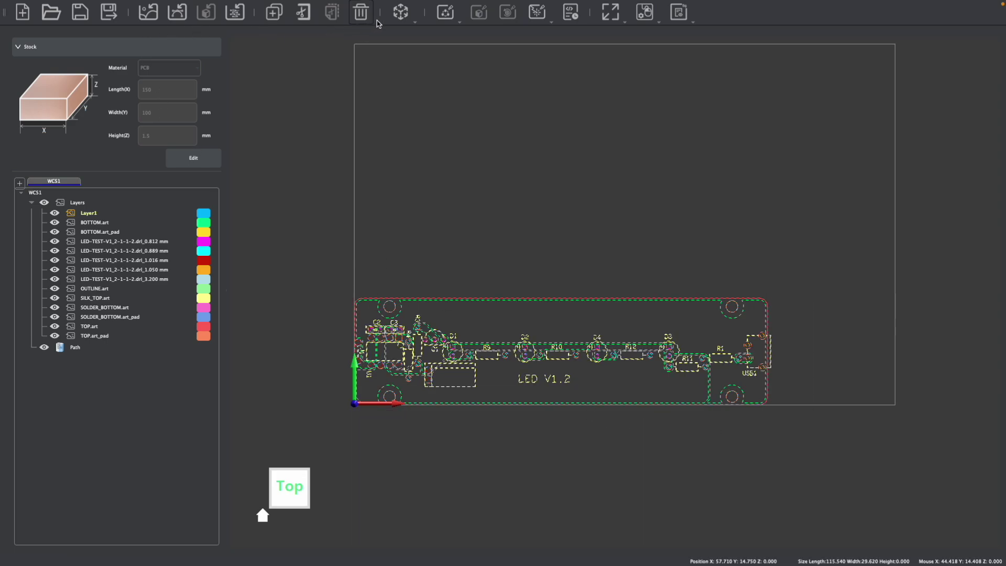
pyautogui.click(401, 12)
pyautogui.click(422, 31)
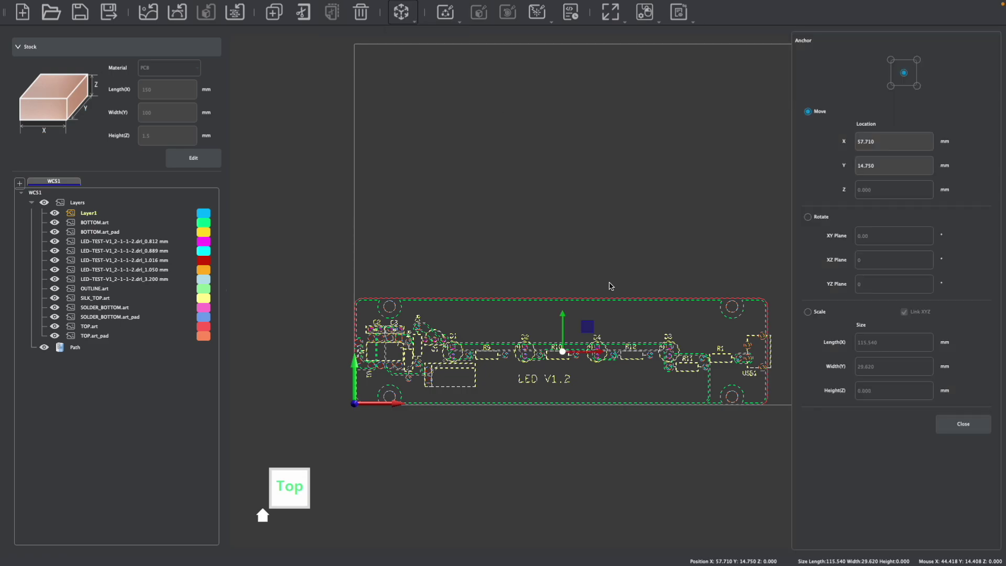
pyautogui.moveTo(588, 326); pyautogui.dragTo(605, 309)
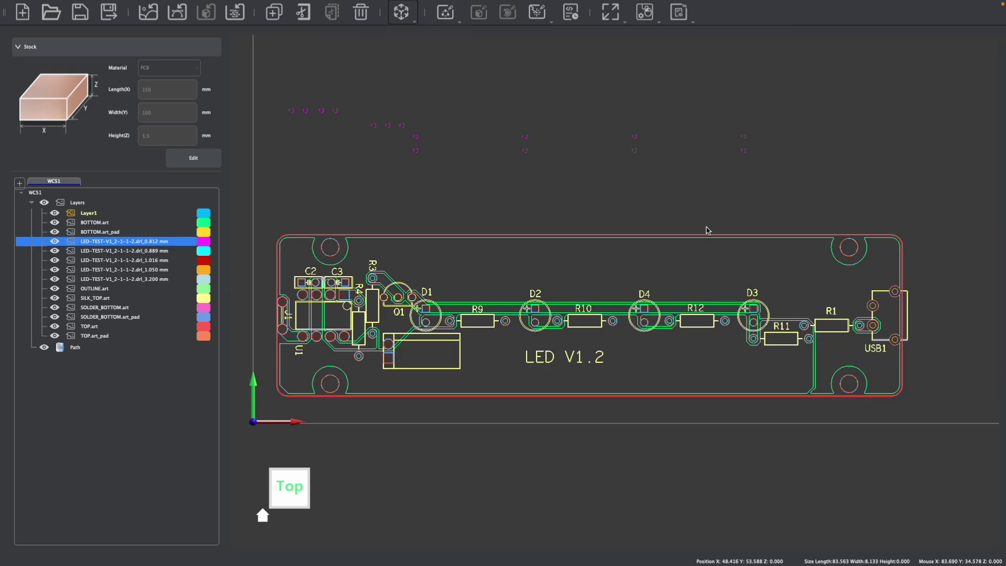
pyautogui.scroll(3, 566, 187)
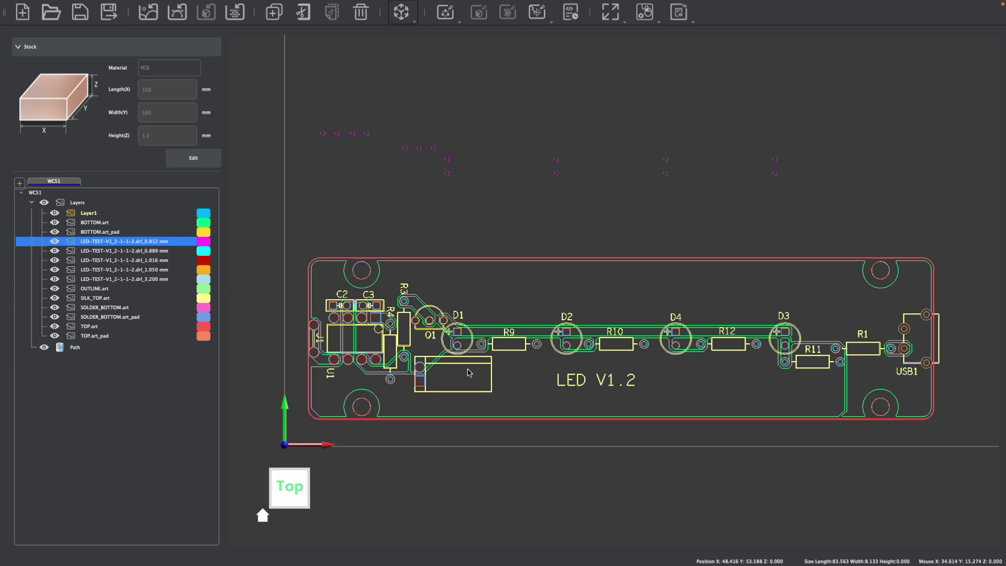
# Step: Center-to-center align a stray 0.812 mm drill hole onto its matching board pad
pyautogui.click(402, 13)
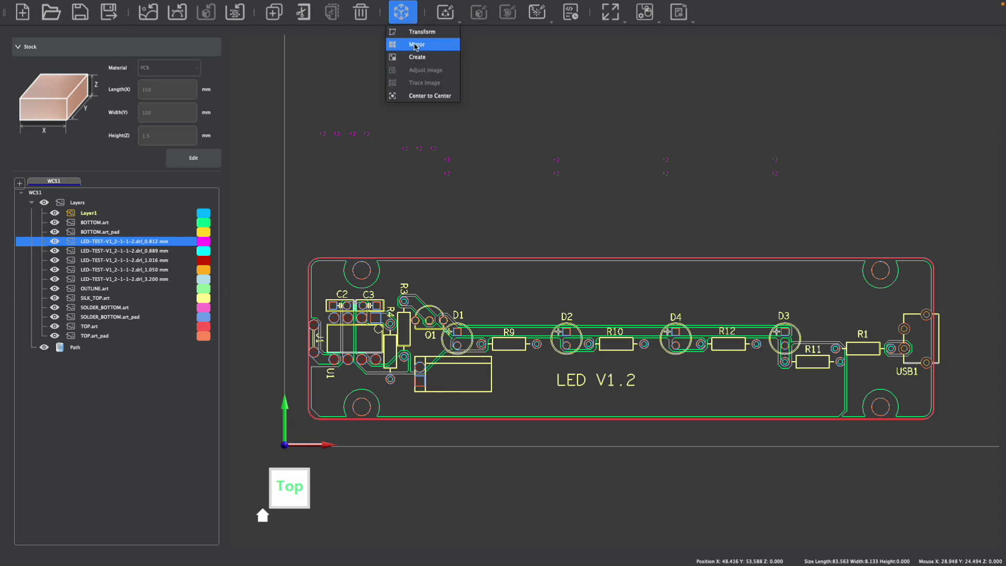
pyautogui.click(425, 96)
pyautogui.scroll(5, 304, 102)
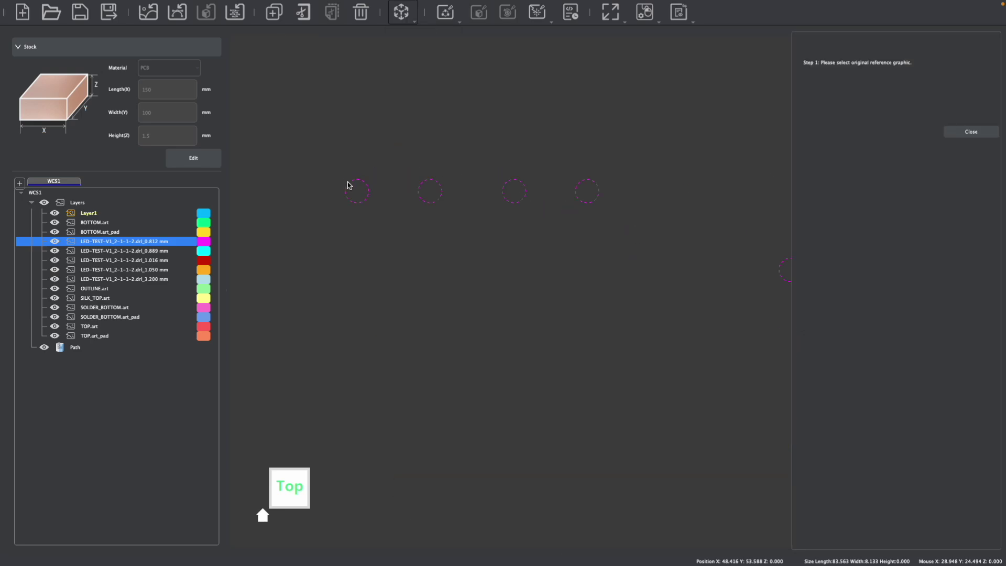
pyautogui.click(350, 187)
pyautogui.scroll(-5, 350, 187)
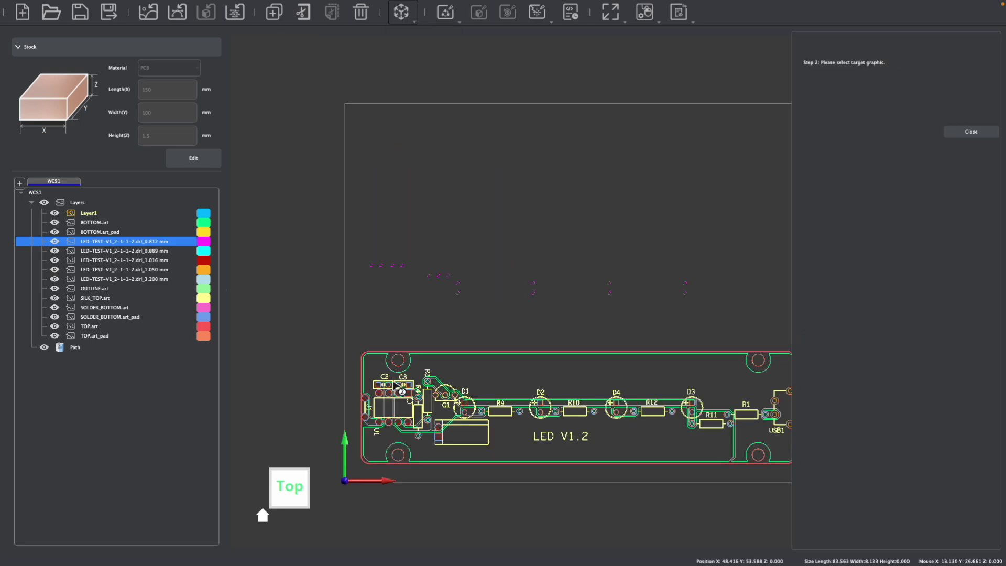
pyautogui.scroll(10, 386, 398)
pyautogui.scroll(3, 384, 393)
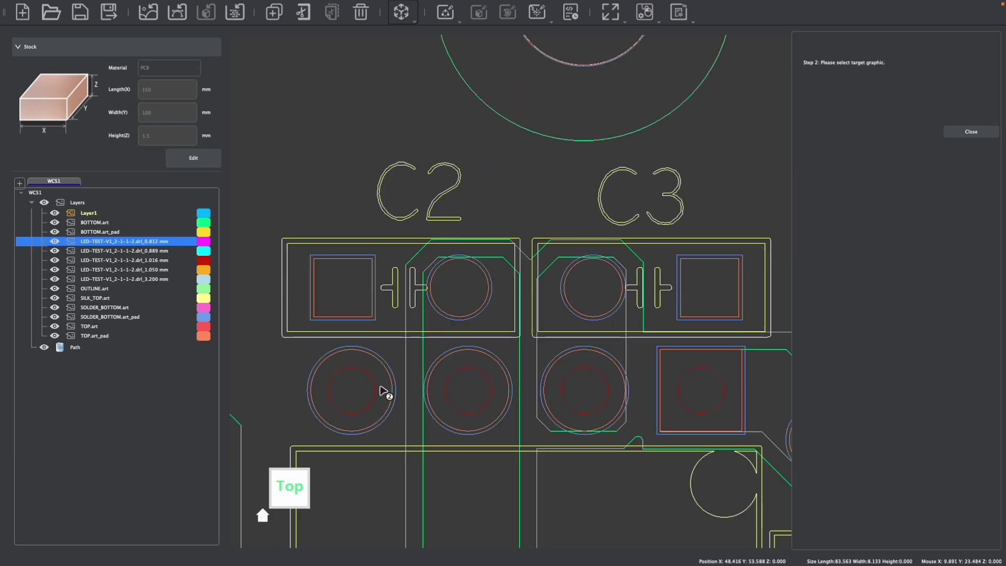
pyautogui.click(360, 327)
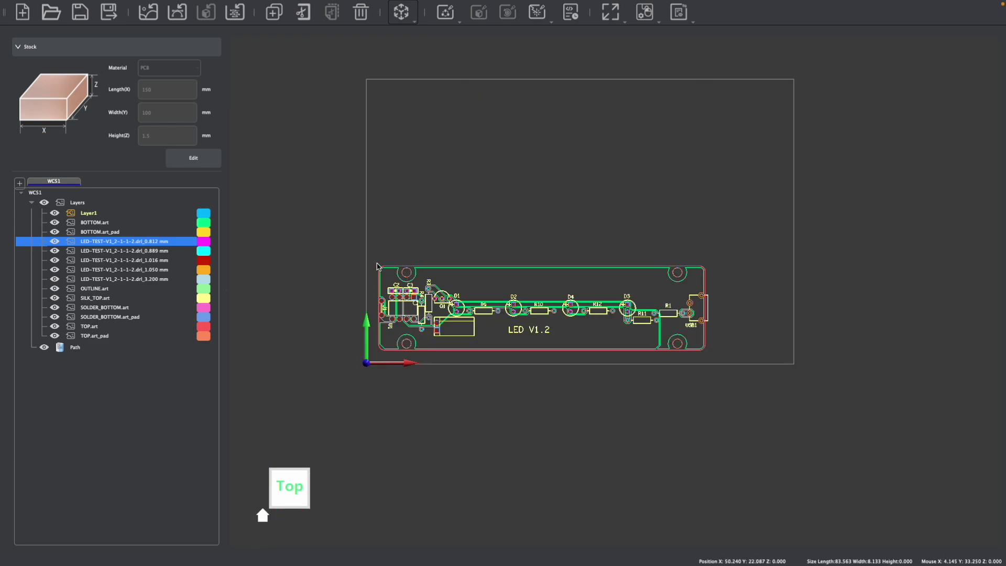
pyautogui.scroll(3, 391, 274)
pyautogui.hscroll(2, 406, 278)
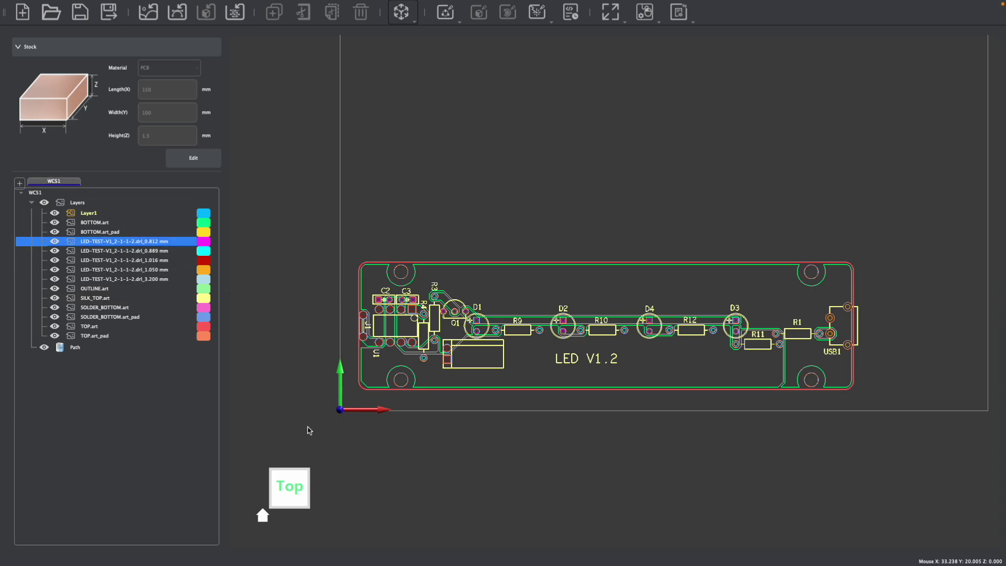
pyautogui.click(279, 470)
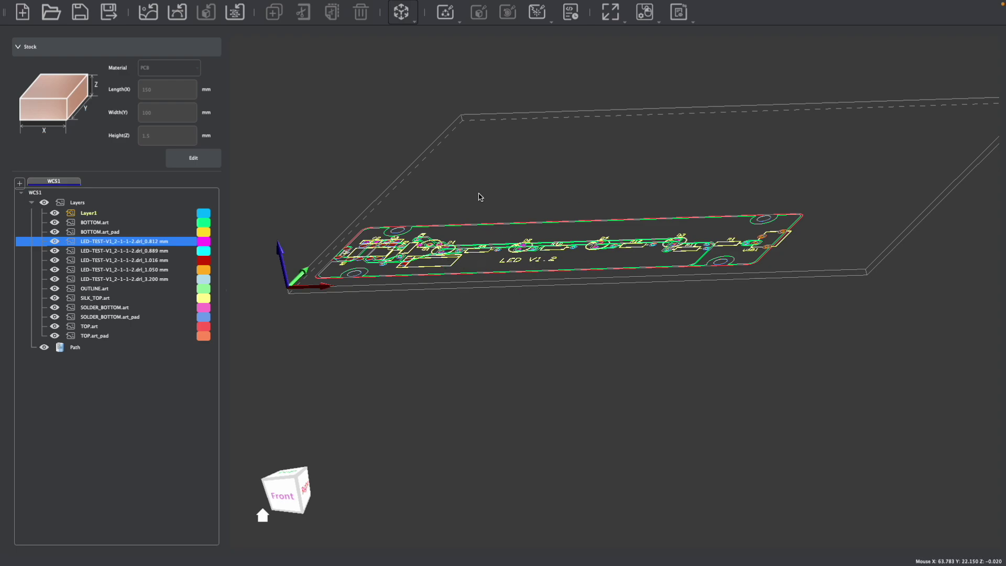
pyautogui.click(304, 465)
pyautogui.click(20, 183)
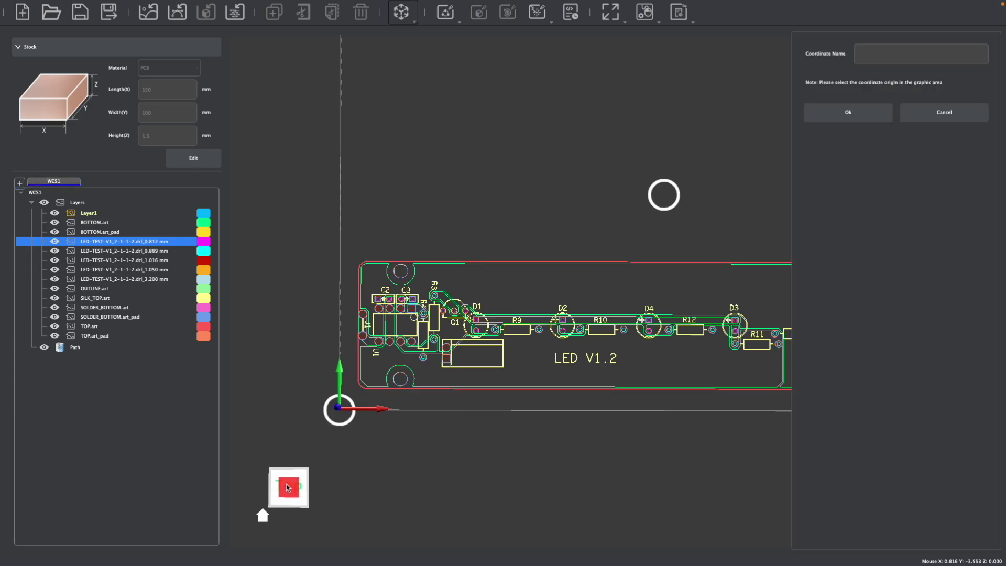
pyautogui.moveTo(296, 482); pyautogui.dragTo(283, 465)
pyautogui.click(287, 500)
pyautogui.moveTo(438, 425); pyautogui.dragTo(324, 485, button='middle')
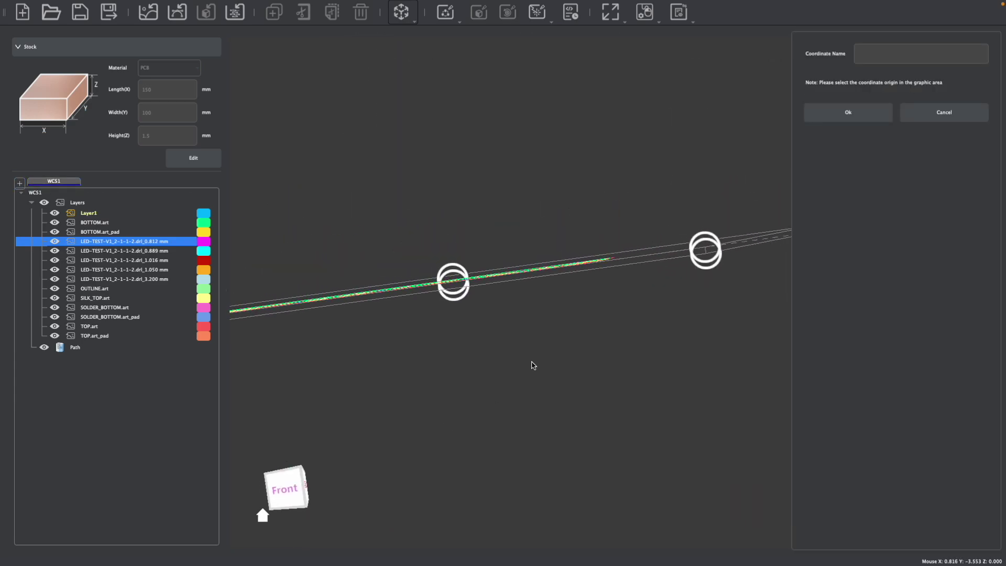
pyautogui.moveTo(533, 366); pyautogui.dragTo(637, 371, button='middle')
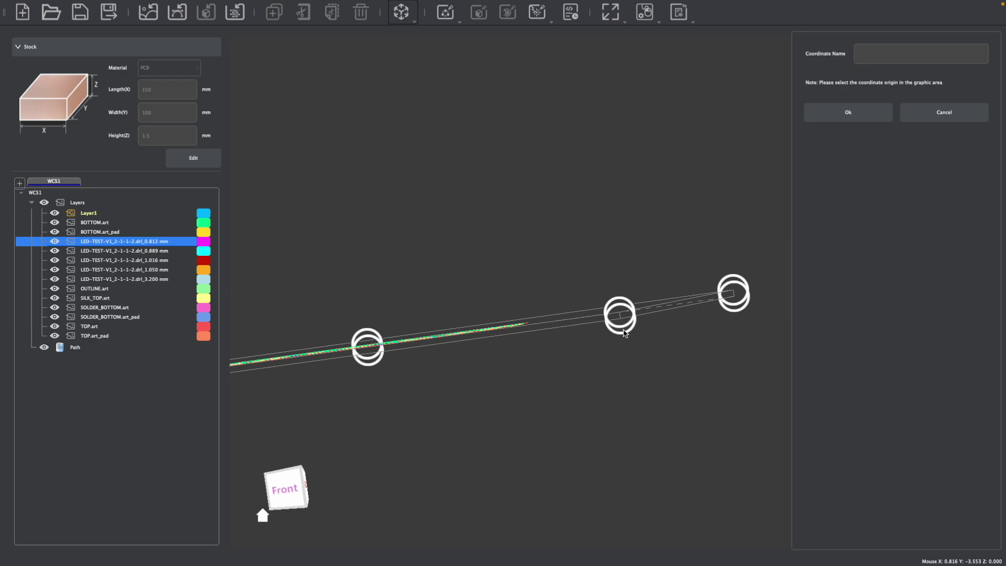
pyautogui.moveTo(625, 335); pyautogui.dragTo(570, 354, button='middle')
pyautogui.scroll(-2, 571, 353)
pyautogui.moveTo(518, 384); pyautogui.dragTo(502, 406, button='middle')
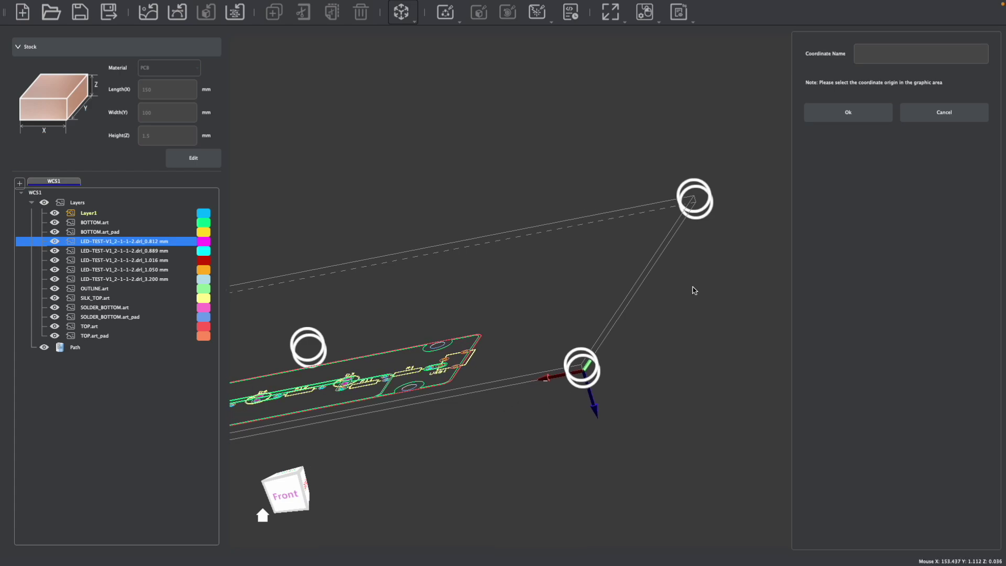
pyautogui.click(932, 113)
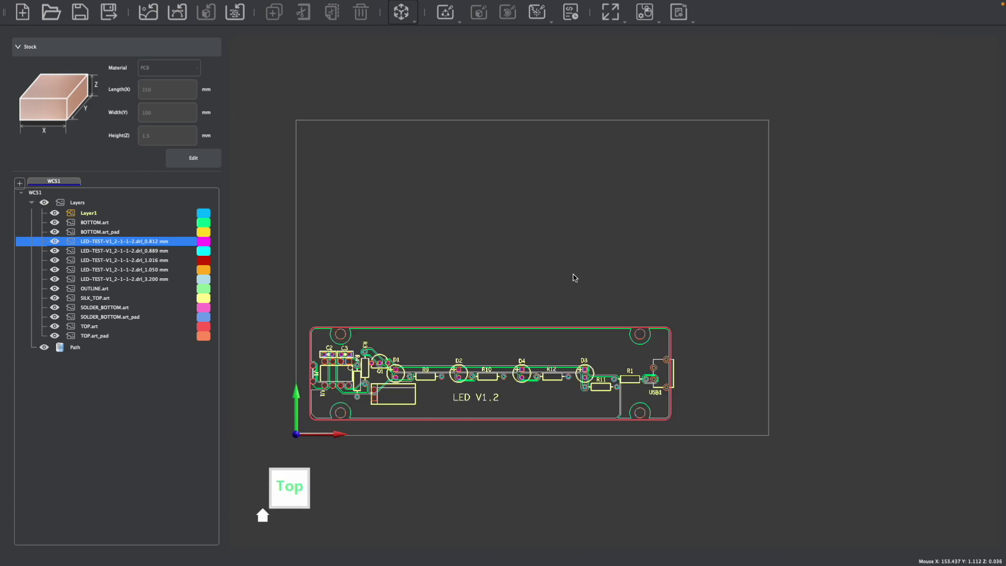
pyautogui.scroll(3, 572, 279)
pyautogui.scroll(-2, 511, 246)
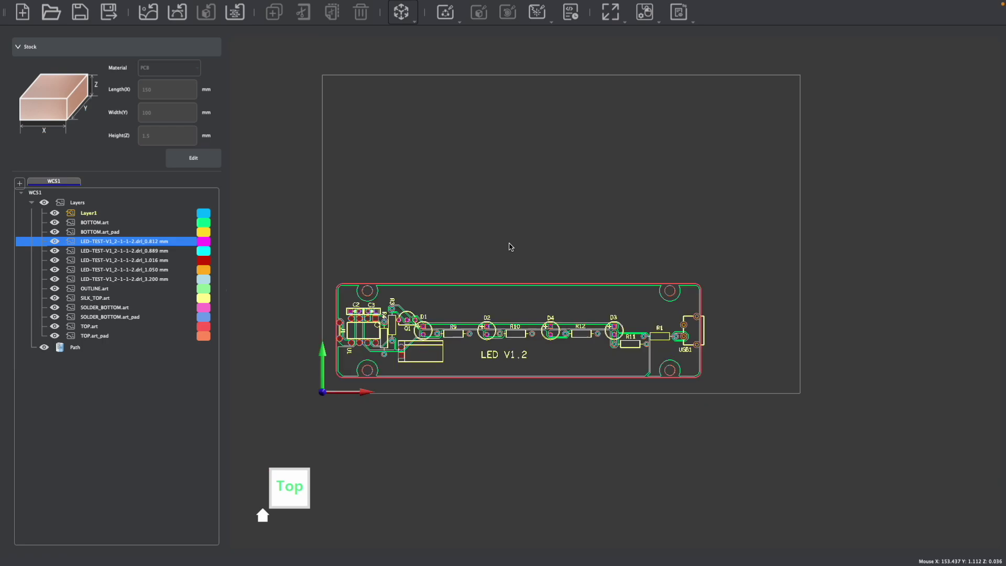
pyautogui.moveTo(323, 248); pyautogui.dragTo(735, 397)
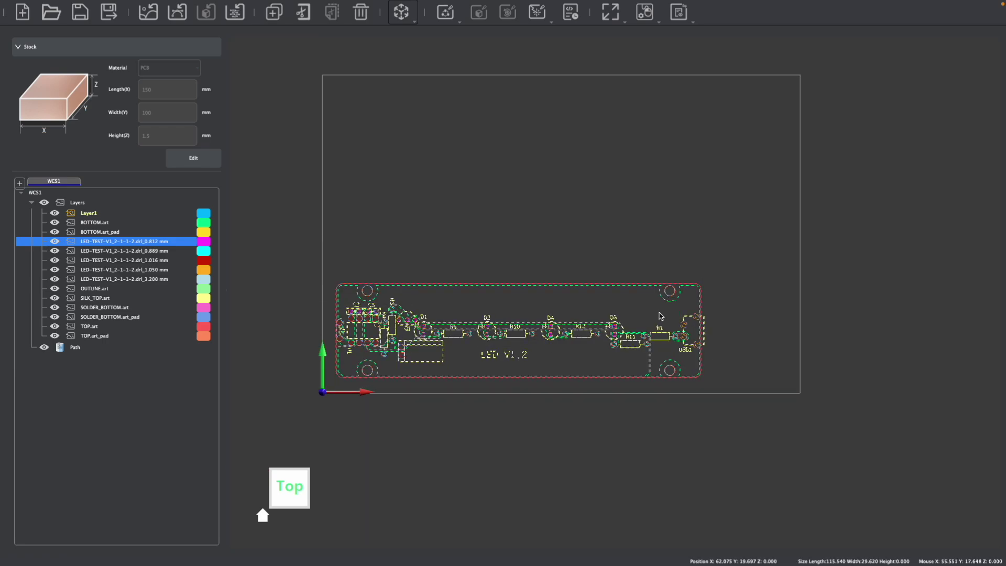
pyautogui.click(404, 15)
pyautogui.click(417, 57)
pyautogui.click(954, 134)
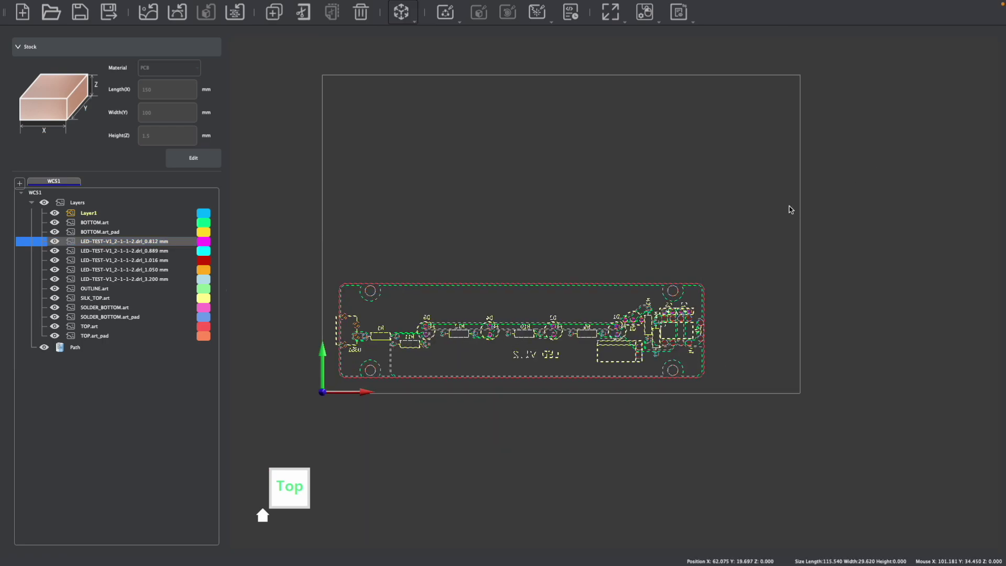
pyautogui.click(727, 288)
pyautogui.scroll(2, 566, 348)
pyautogui.scroll(-2, 566, 348)
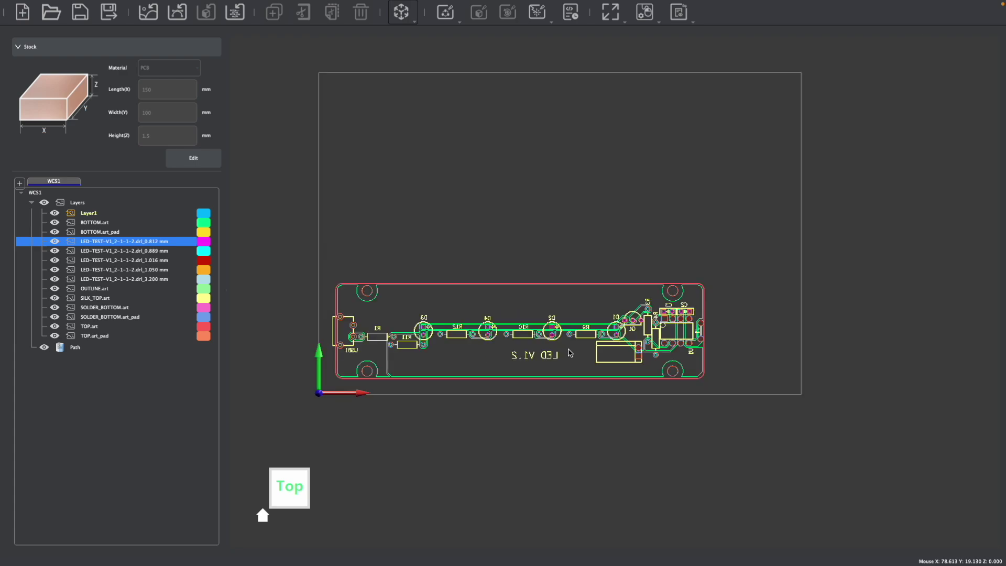
pyautogui.moveTo(567, 357); pyautogui.dragTo(605, 354, button='middle')
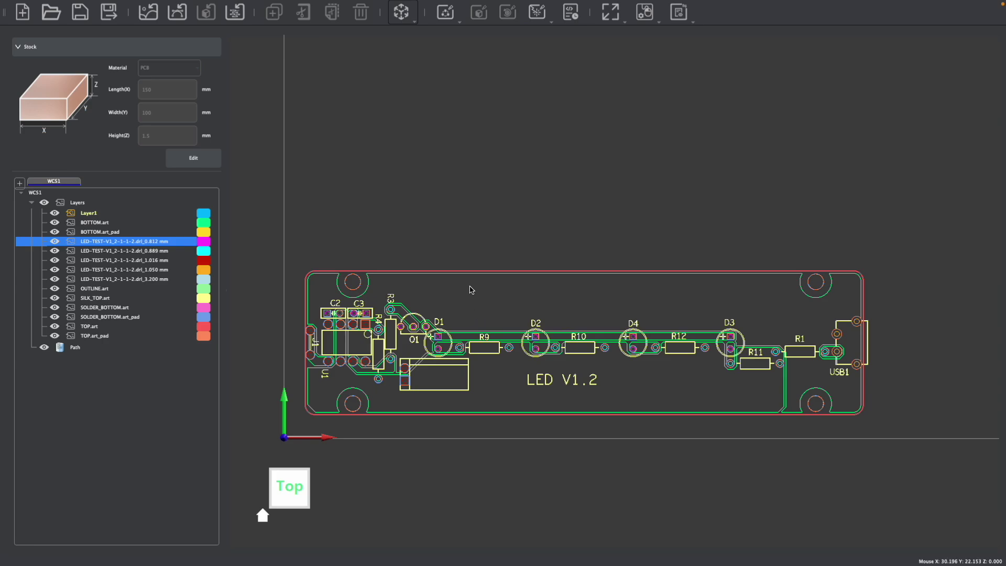
# Step: Zoom in on the board's top-left corner and select the outline curve there
pyautogui.scroll(5, 308, 263)
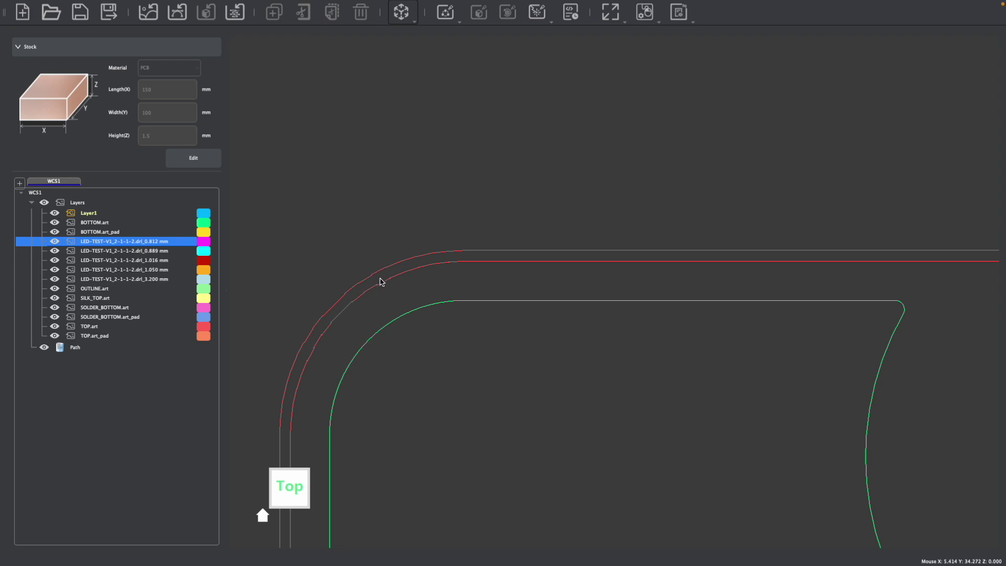
pyautogui.click(382, 284)
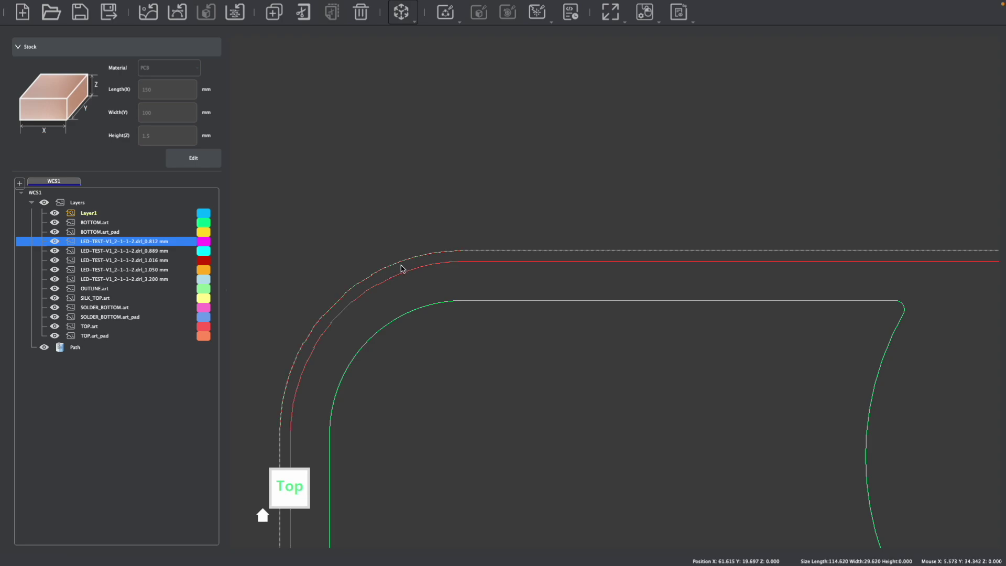
pyautogui.scroll(-2, 415, 289)
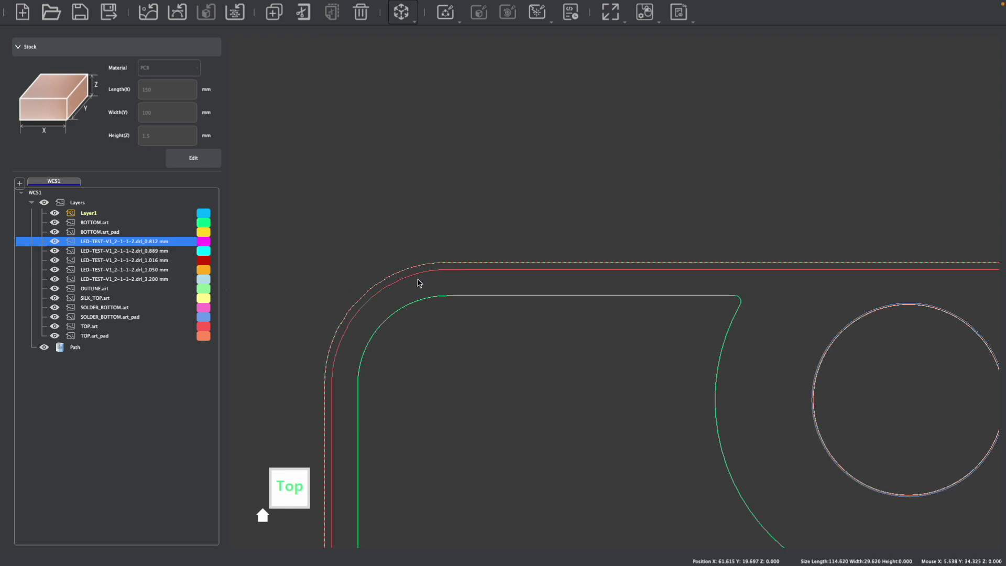
pyautogui.scroll(1, 406, 279)
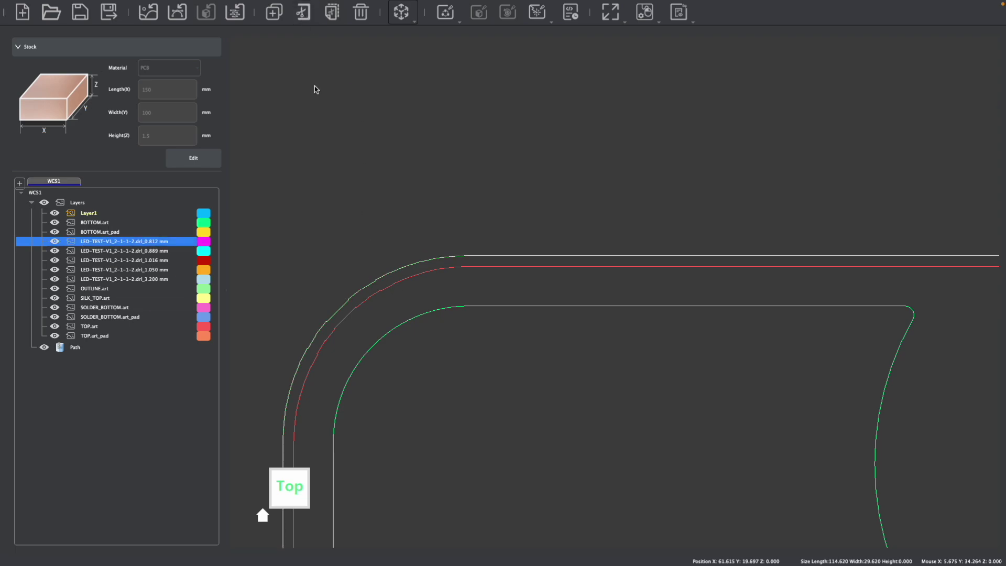
# Step: Rename Layer1 to 'counour' (the contour layer) from its right-click menu
pyautogui.click(100, 214)
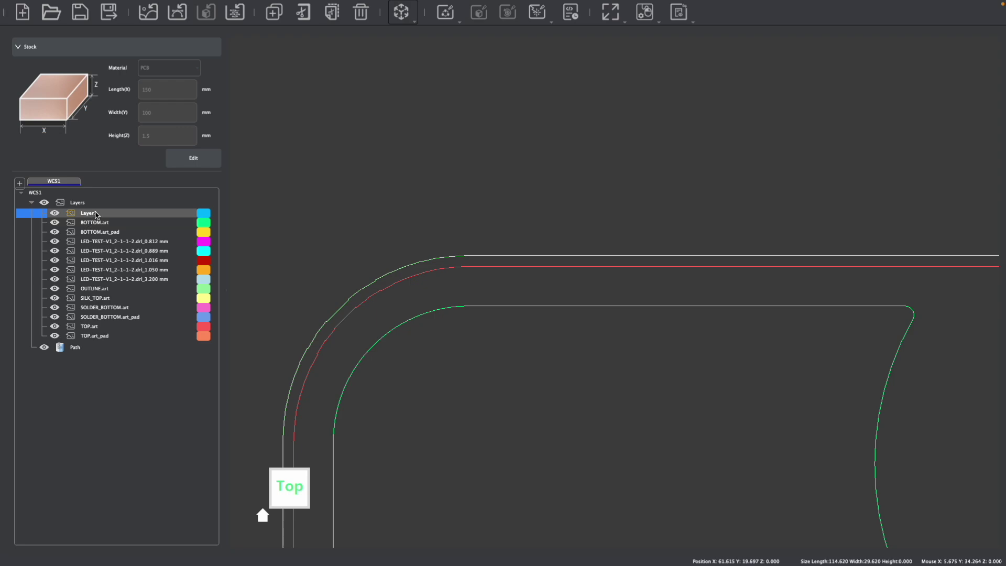
pyautogui.rightClick(99, 214)
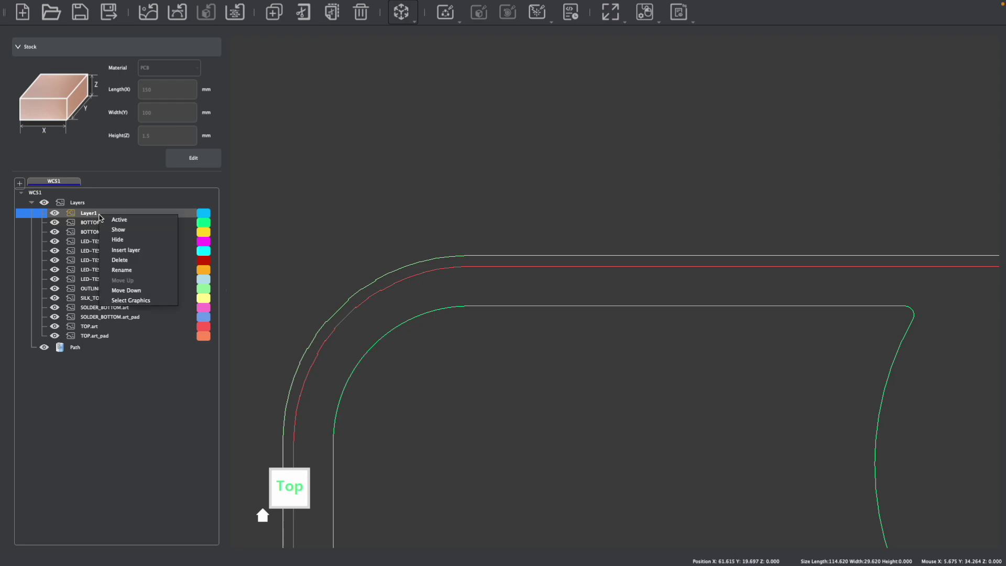
pyautogui.click(129, 269)
pyautogui.write('coun')
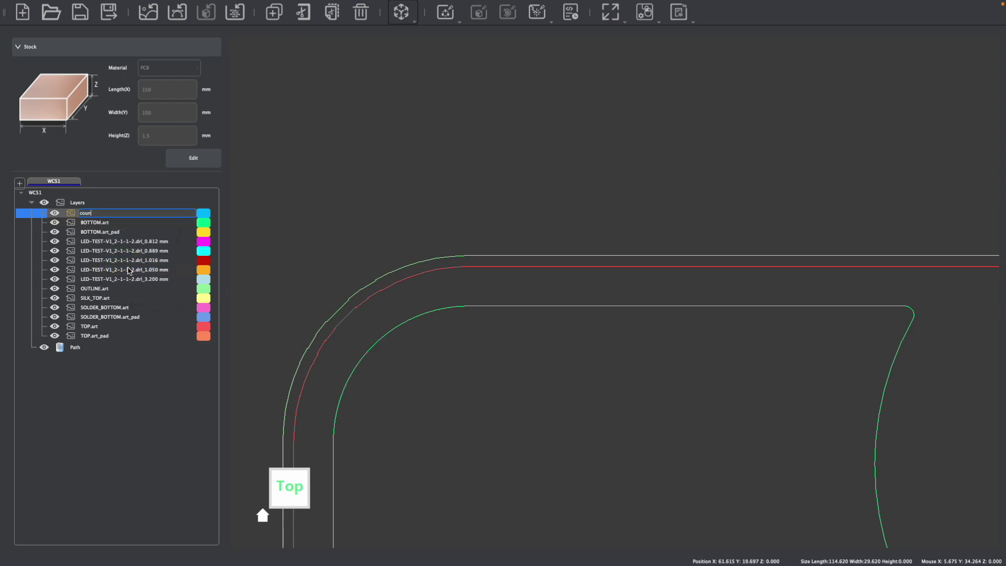
pyautogui.write('our')
pyautogui.press('Return')
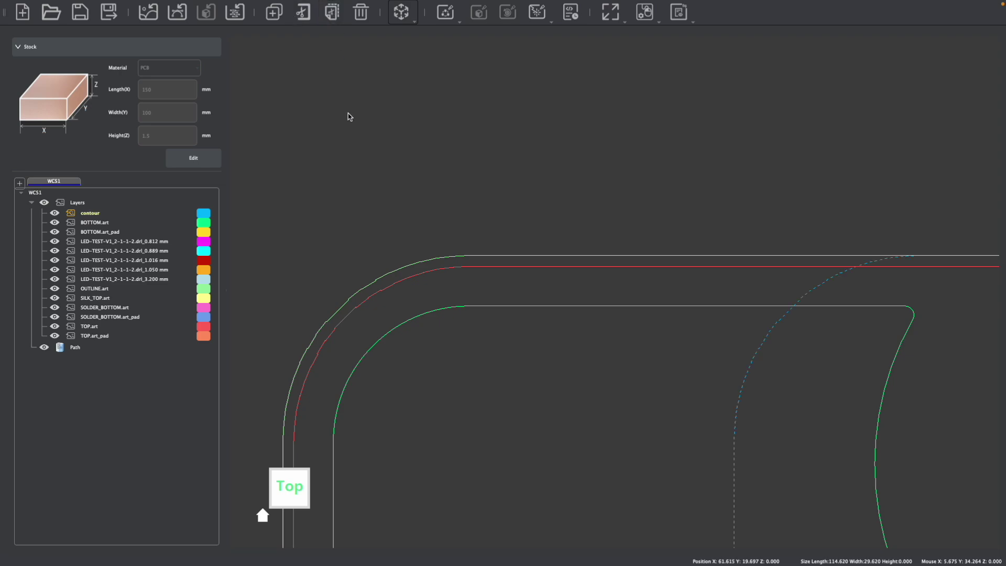
pyautogui.scroll(-2, 447, 207)
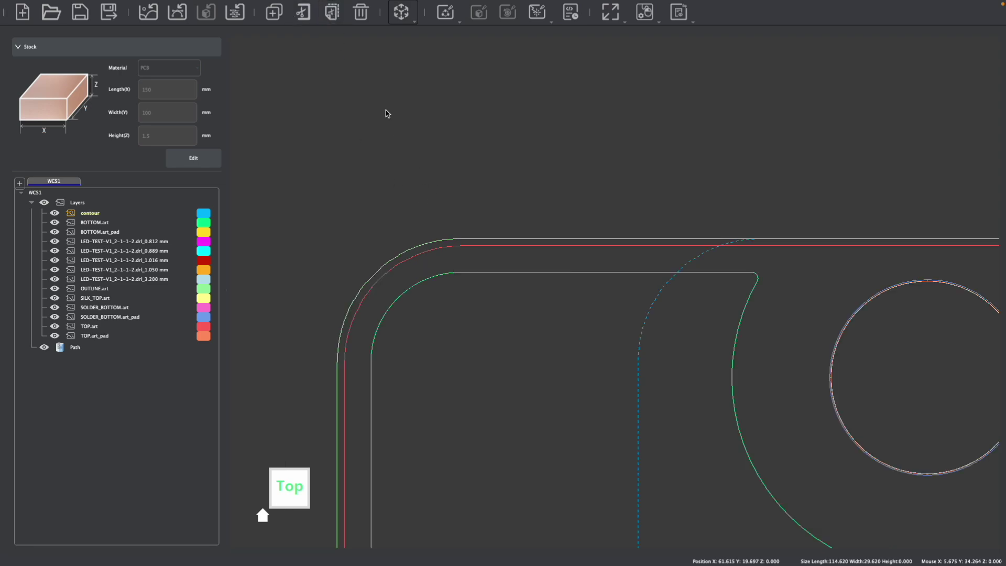
# Step: Align the blue contour to the board's outer outline arc using the reference-graphic transform
pyautogui.click(391, 19)
pyautogui.click(419, 93)
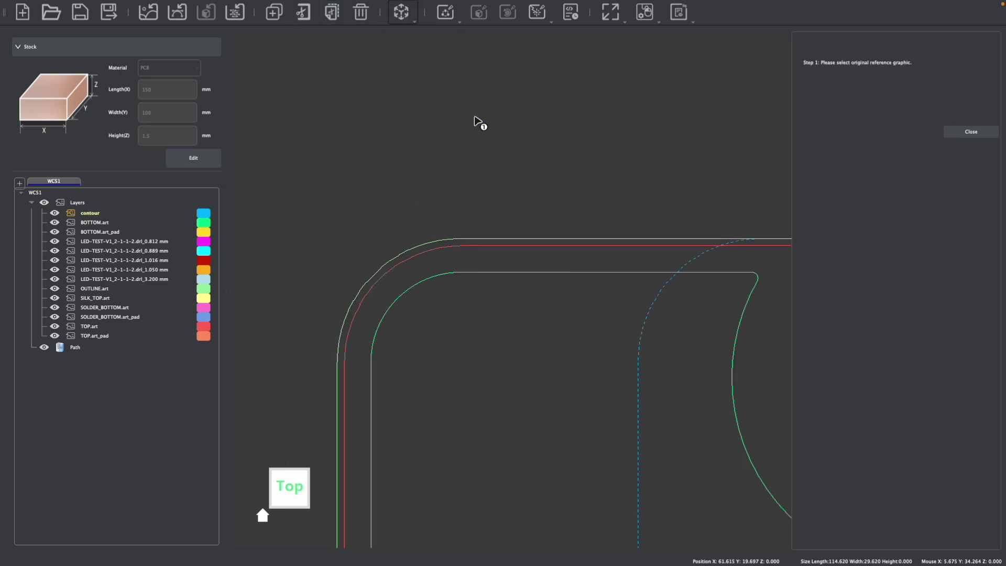
pyautogui.click(689, 268)
pyautogui.click(441, 242)
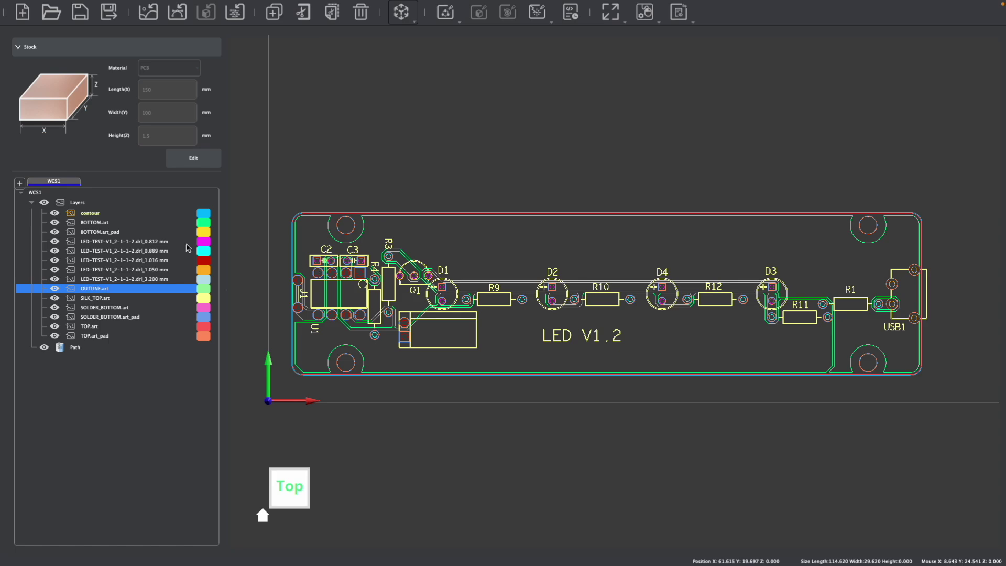
# Step: Hide all layers, then show only BOTTOM.art and OUTLINE.art, briefly checking the contour layer
pyautogui.click(45, 203)
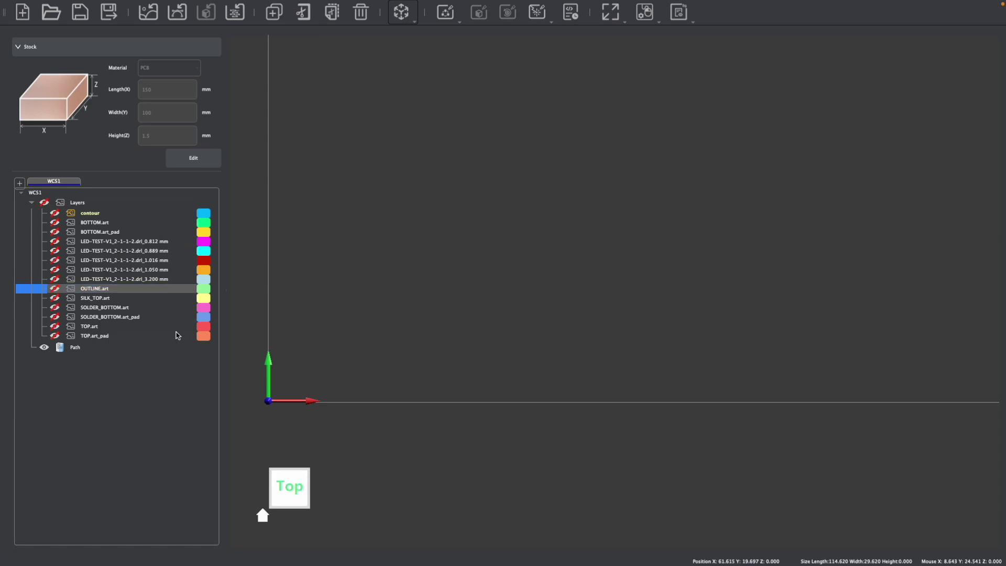
pyautogui.click(55, 223)
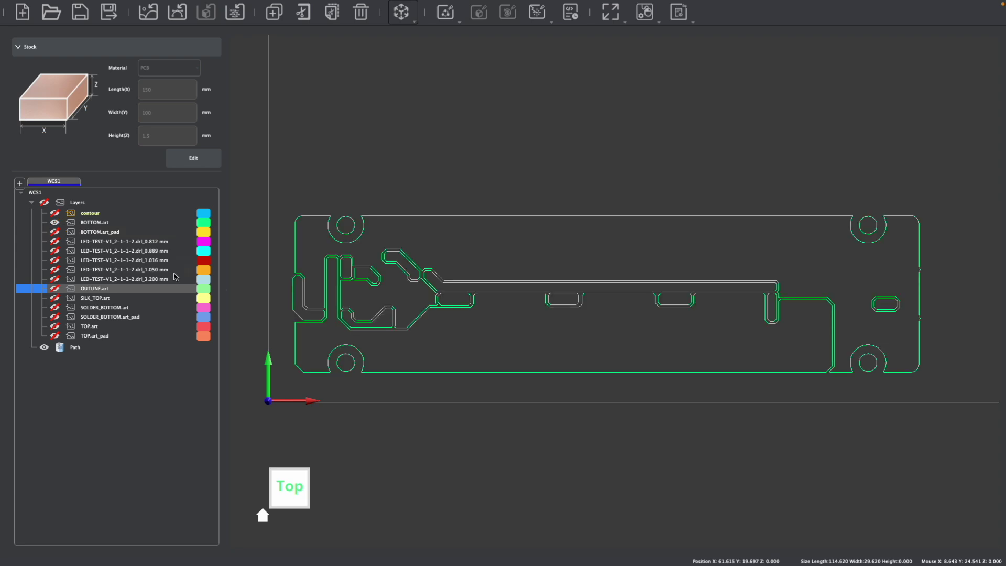
pyautogui.click(54, 289)
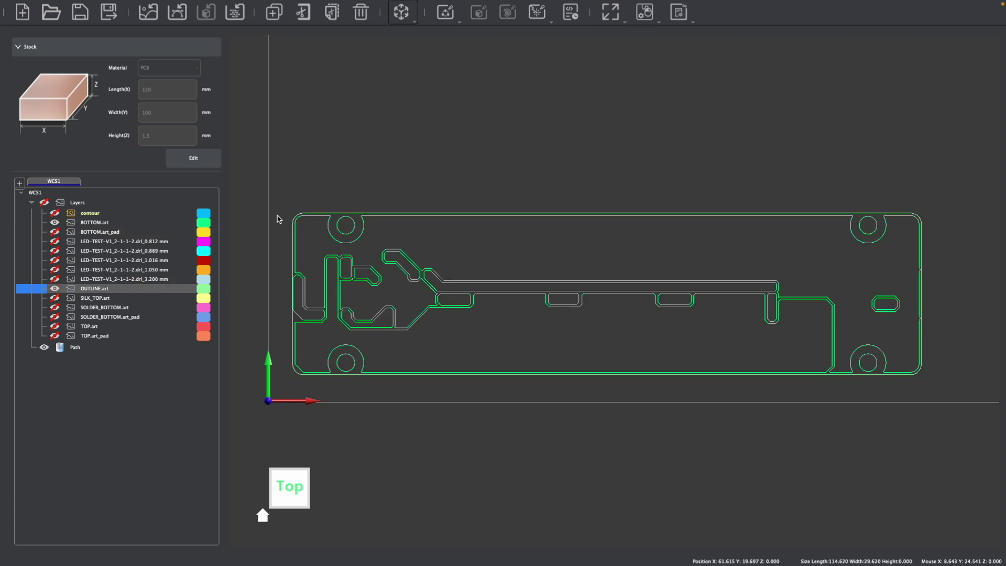
pyautogui.scroll(6, 302, 220)
pyautogui.scroll(4, 302, 222)
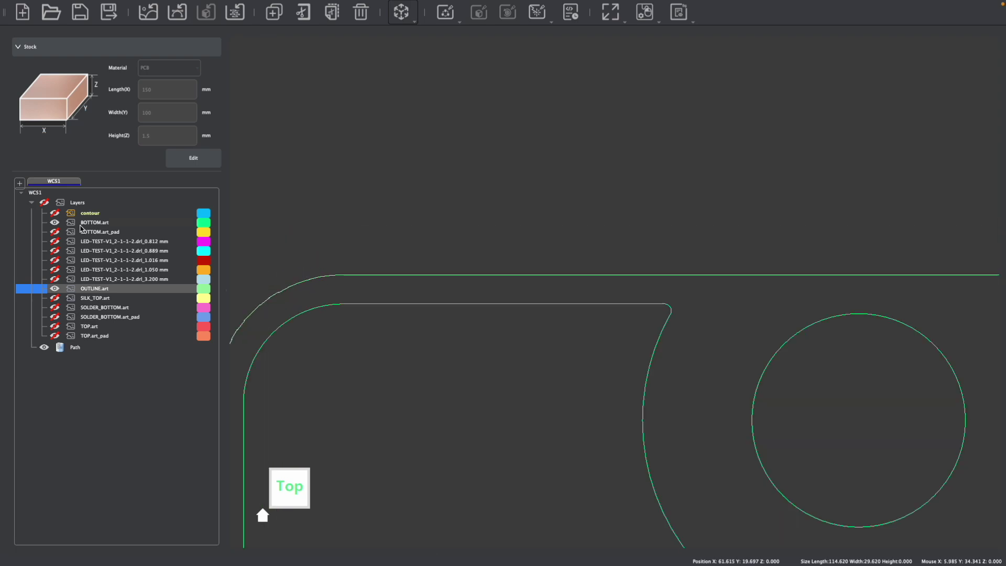
pyautogui.click(54, 214)
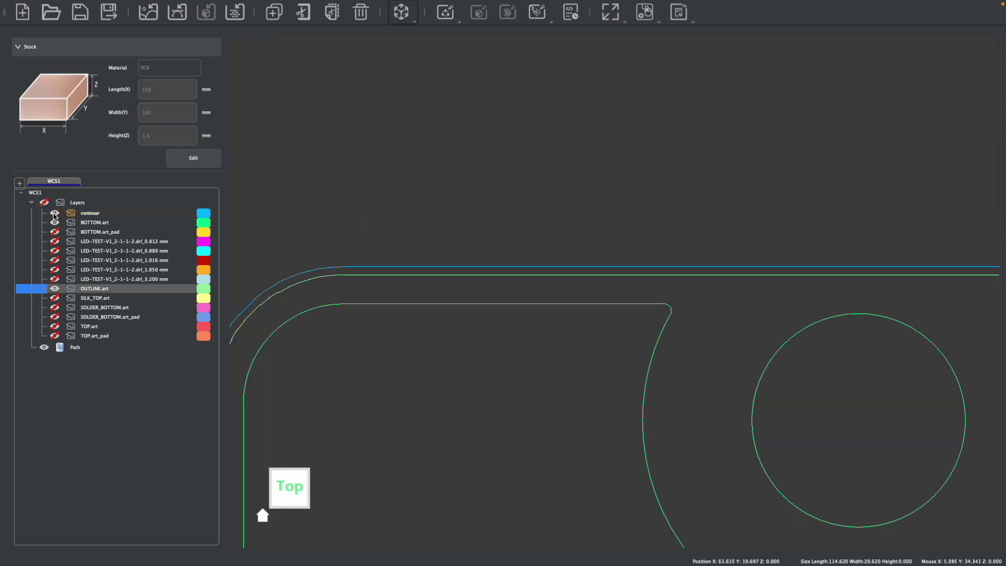
pyautogui.click(54, 213)
pyautogui.scroll(-10, 281, 231)
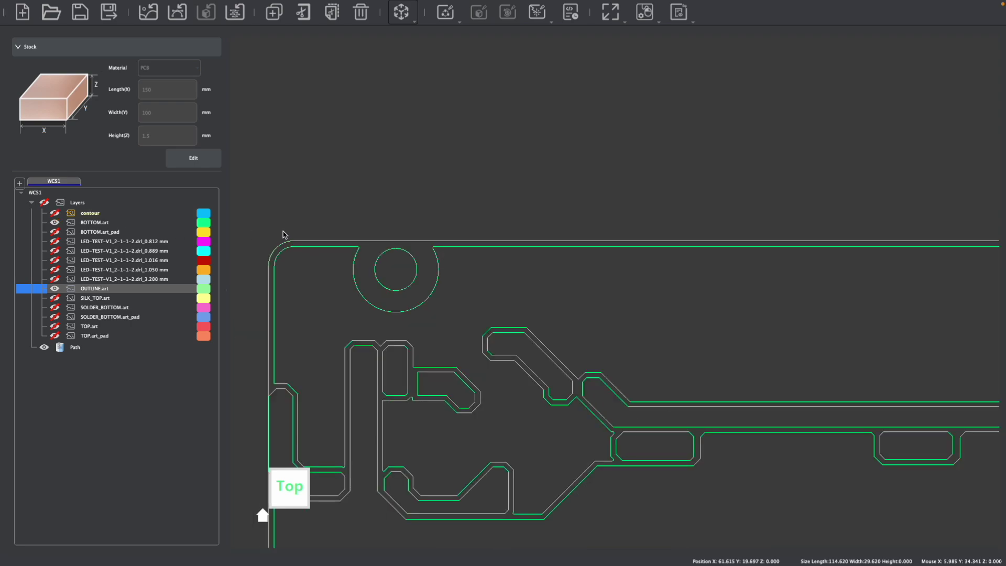
# Step: Box-select then deselect the board outlines, and pick the BOTTOM.art layer
pyautogui.moveTo(261, 209); pyautogui.dragTo(965, 435)
pyautogui.click(372, 220)
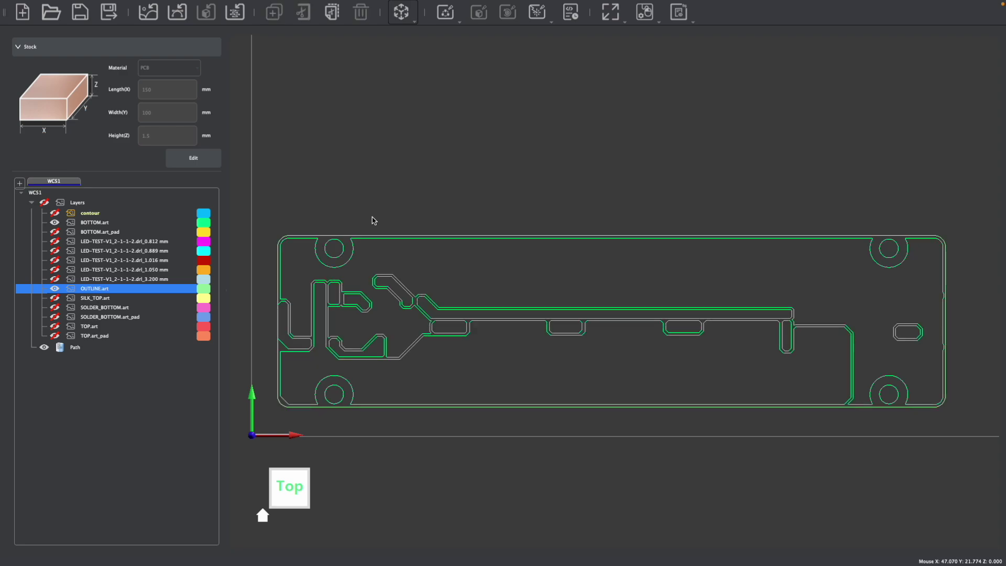
pyautogui.click(101, 225)
# Step: Select all BOTTOM.art graphics, create a Vector Pocket toolpath, and delete its default engraving tool
pyautogui.rightClick(121, 227)
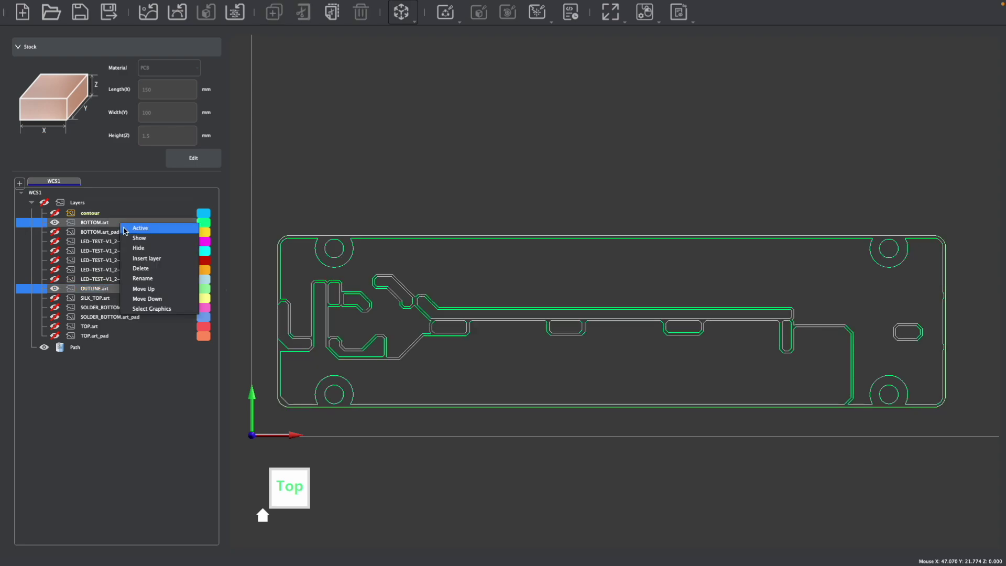
pyautogui.click(148, 308)
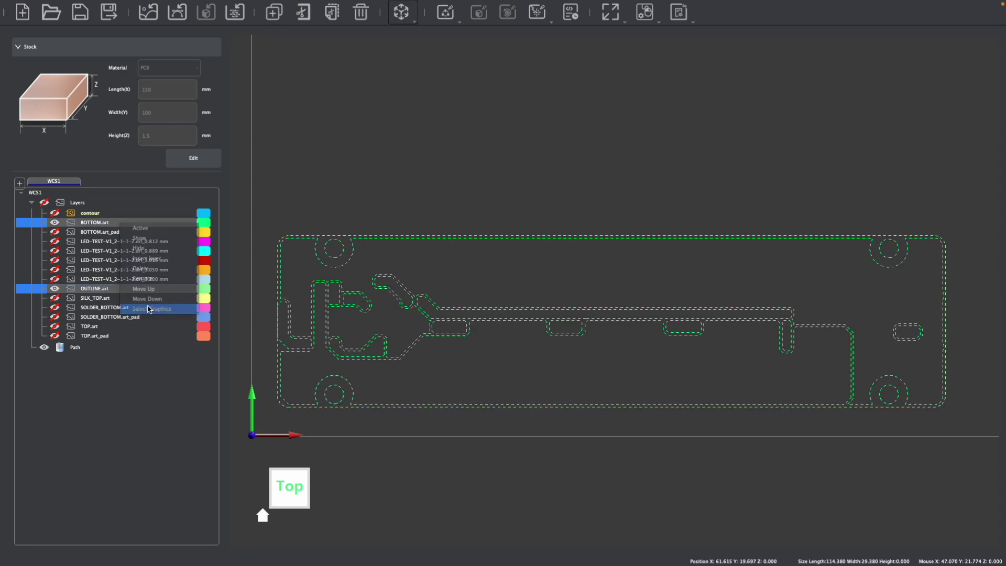
pyautogui.click(453, 22)
pyautogui.click(460, 40)
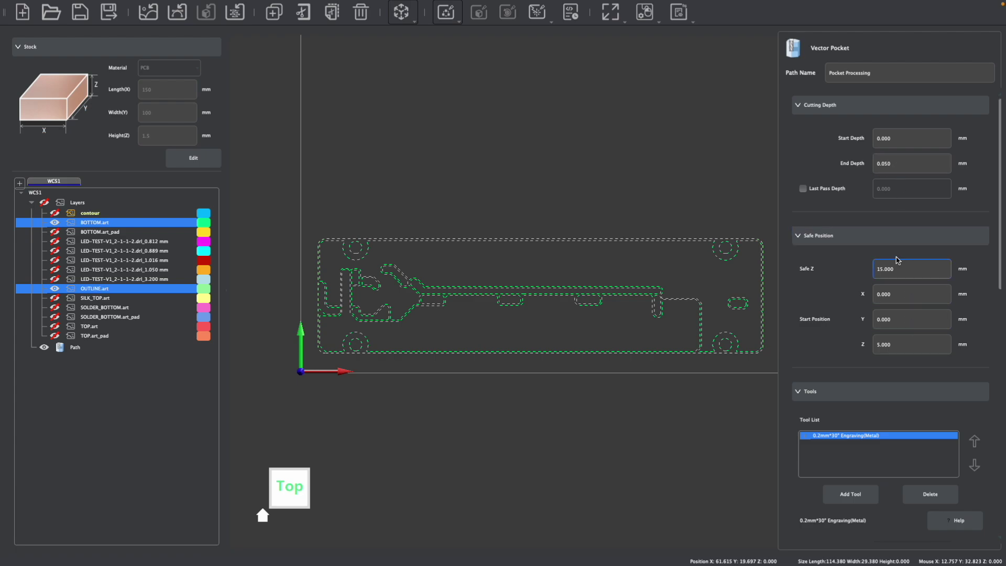
pyautogui.scroll(-2, 915, 319)
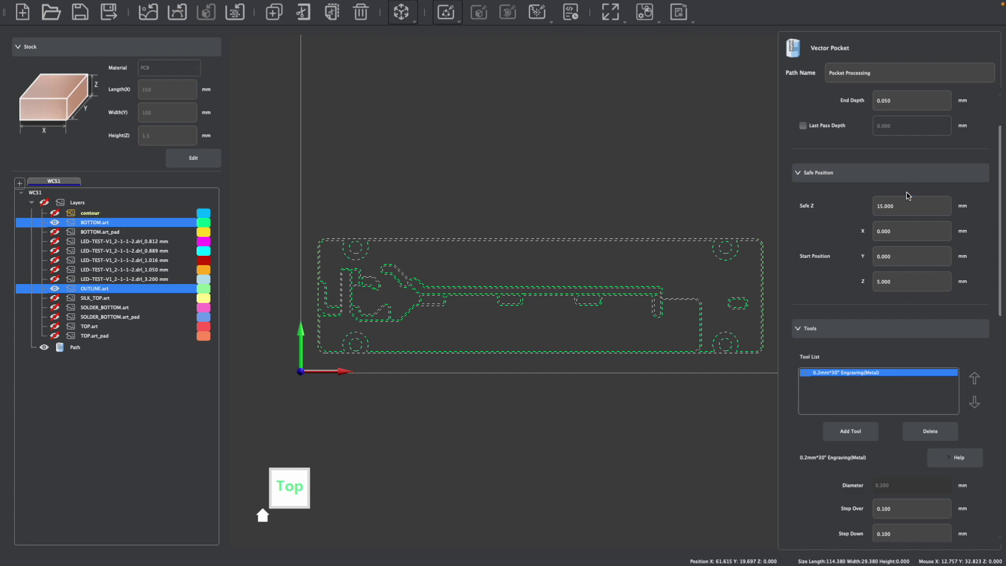
pyautogui.scroll(-2, 908, 197)
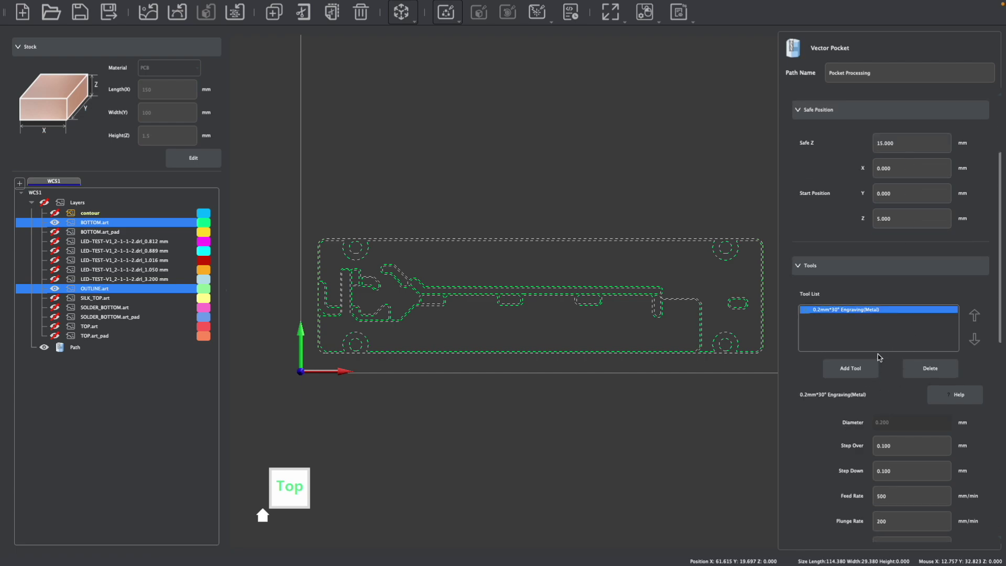
pyautogui.click(925, 368)
# Step: Choose the 0.2mm*30° Engraving(Metal) bit from the metal engraving tools for the pocket toolpath
pyautogui.click(865, 369)
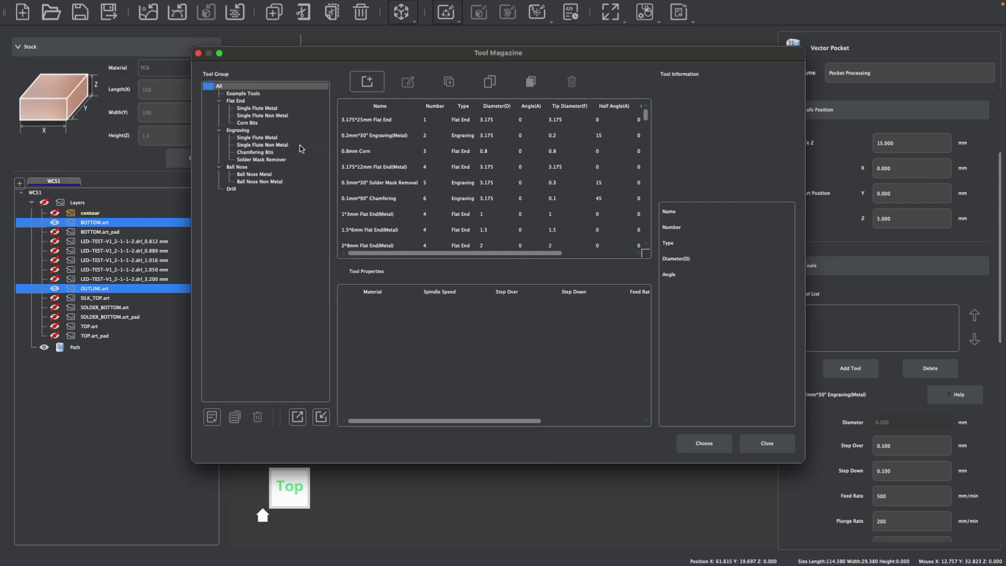
pyautogui.click(268, 139)
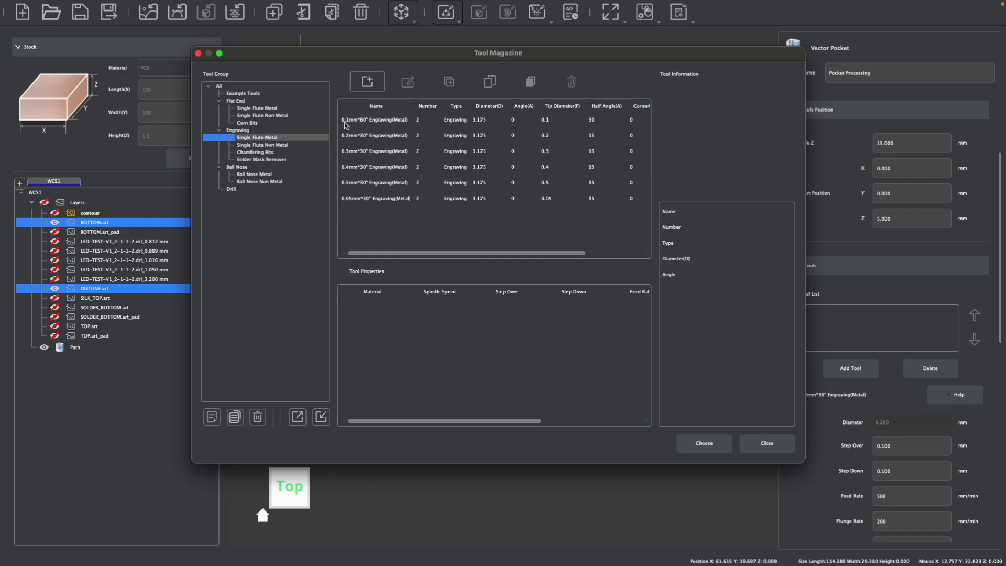
pyautogui.click(384, 124)
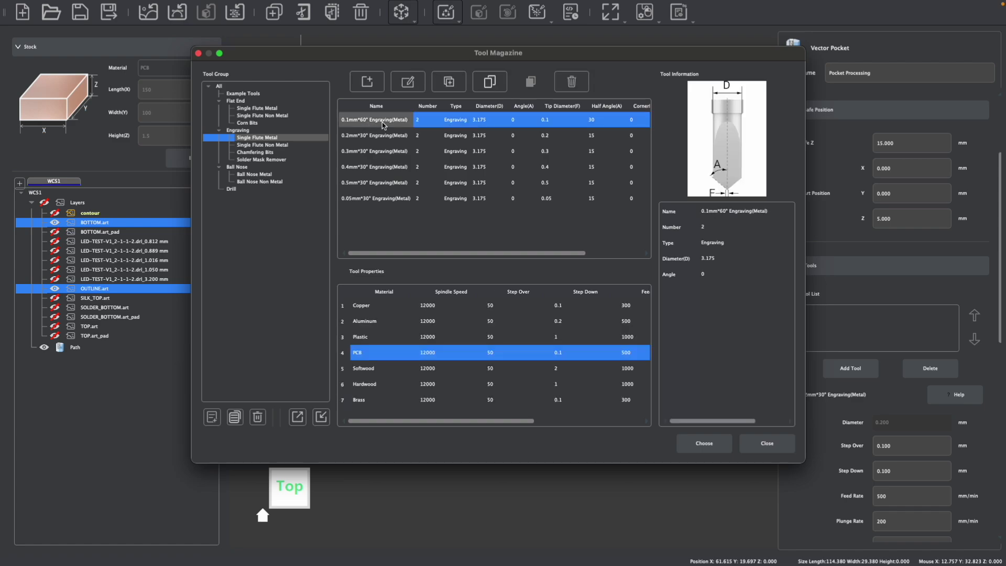
pyautogui.click(383, 136)
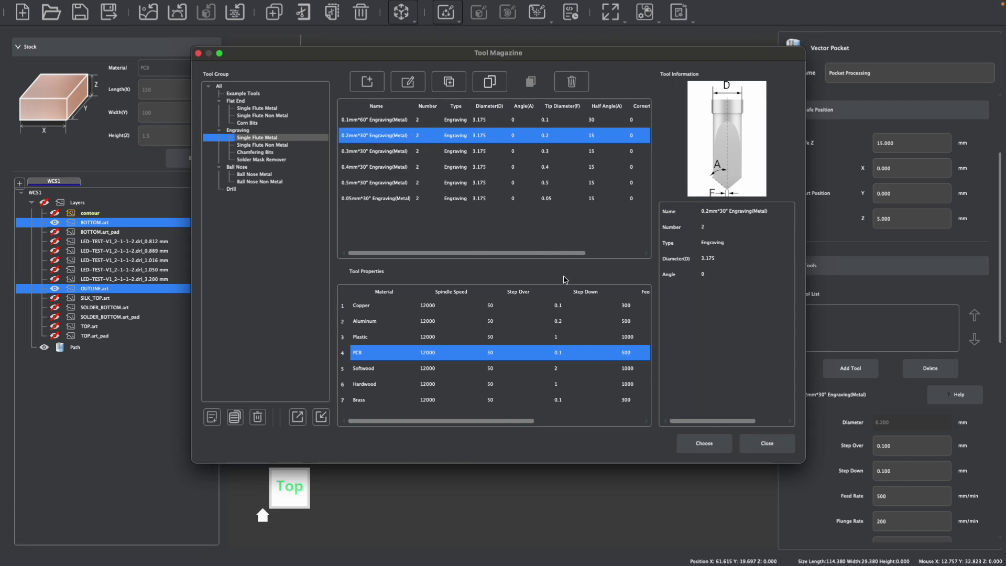
pyautogui.click(709, 446)
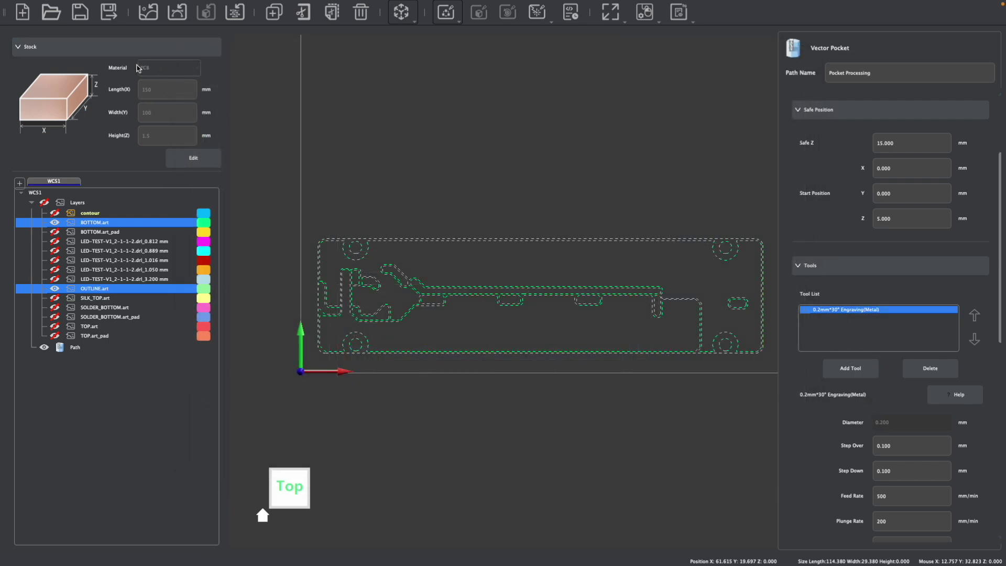
# Step: Calculate the offset, inside-out, conventional pocket path as [T2]Pocket Processing and refit the board view
pyautogui.scroll(-5, 867, 404)
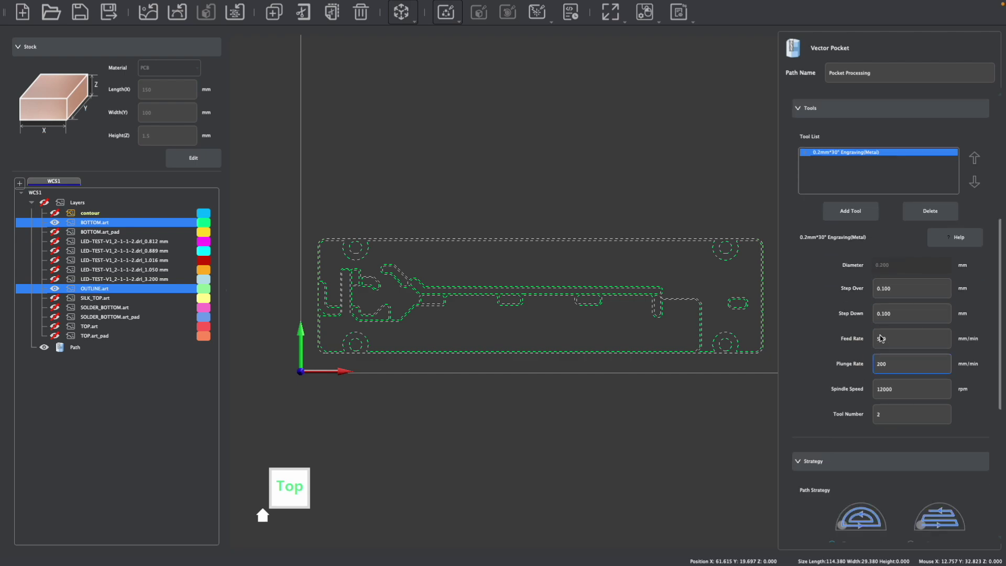
pyautogui.scroll(-1, 895, 352)
pyautogui.scroll(-5, 894, 348)
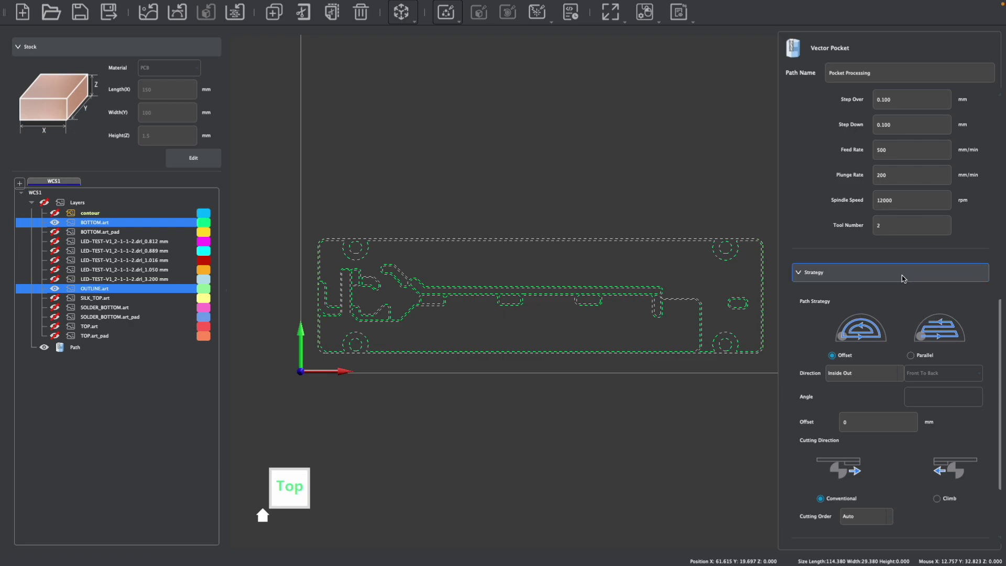
pyautogui.scroll(-4, 905, 278)
pyautogui.click(849, 530)
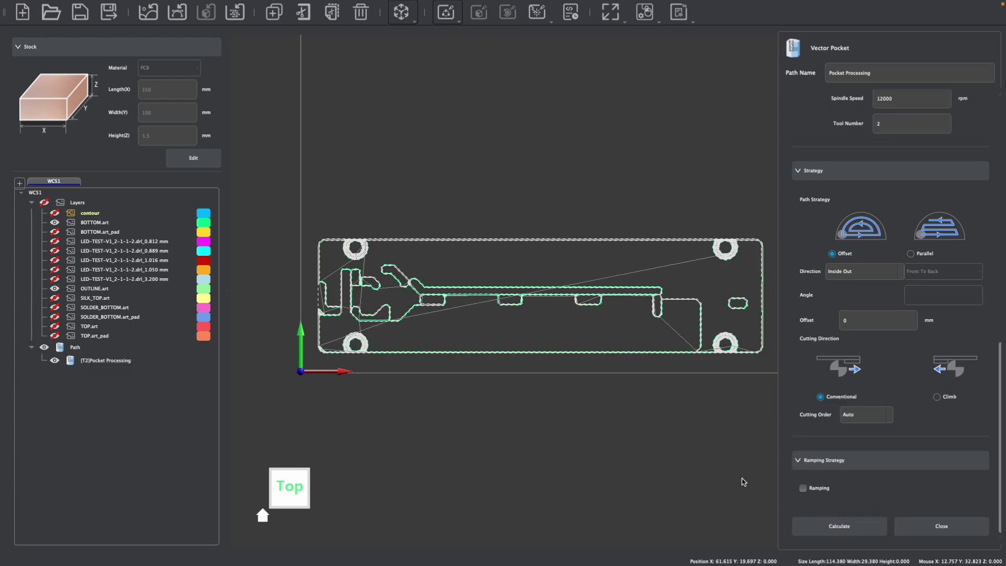
pyautogui.scroll(3, 370, 290)
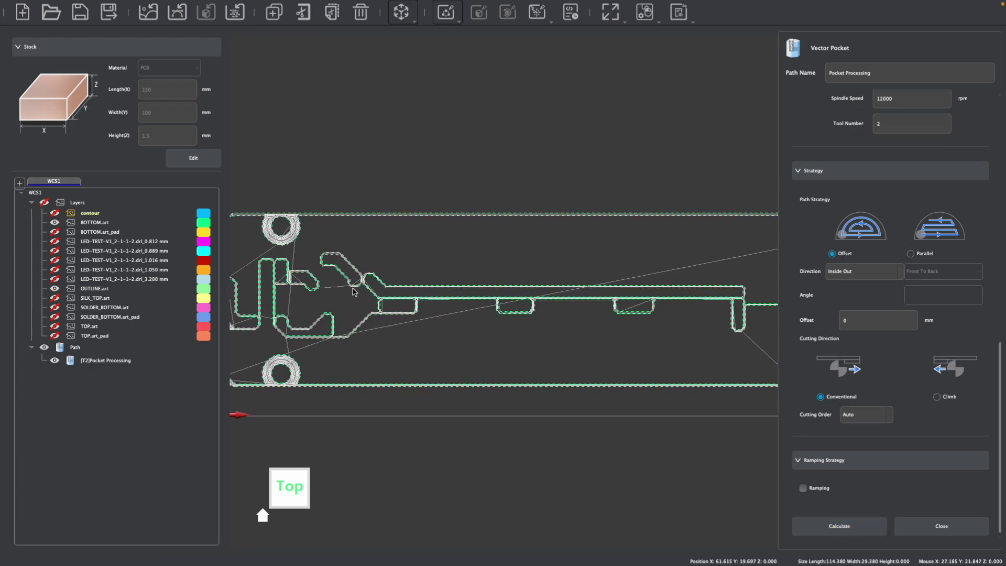
pyautogui.click(876, 248)
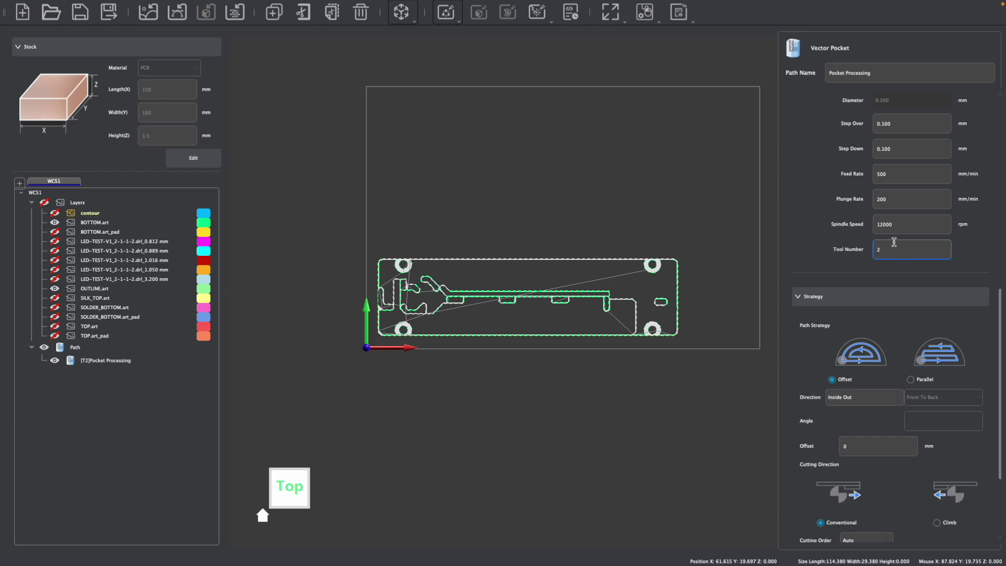
pyautogui.scroll(-5, 898, 243)
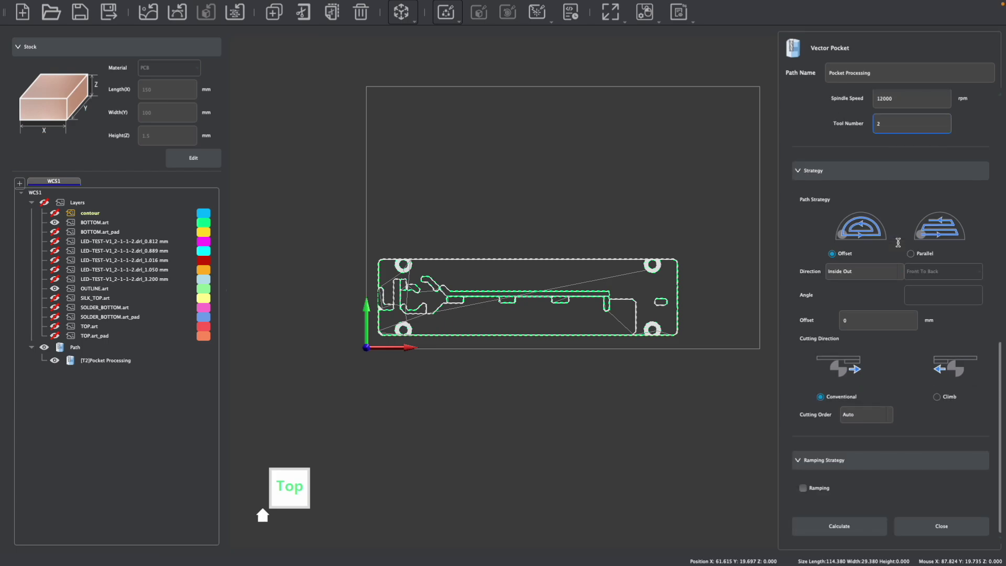
# Step: Close the pocket settings, hide the pocket path, outline and bottom layers, and show all five drill layers
pyautogui.click(562, 382)
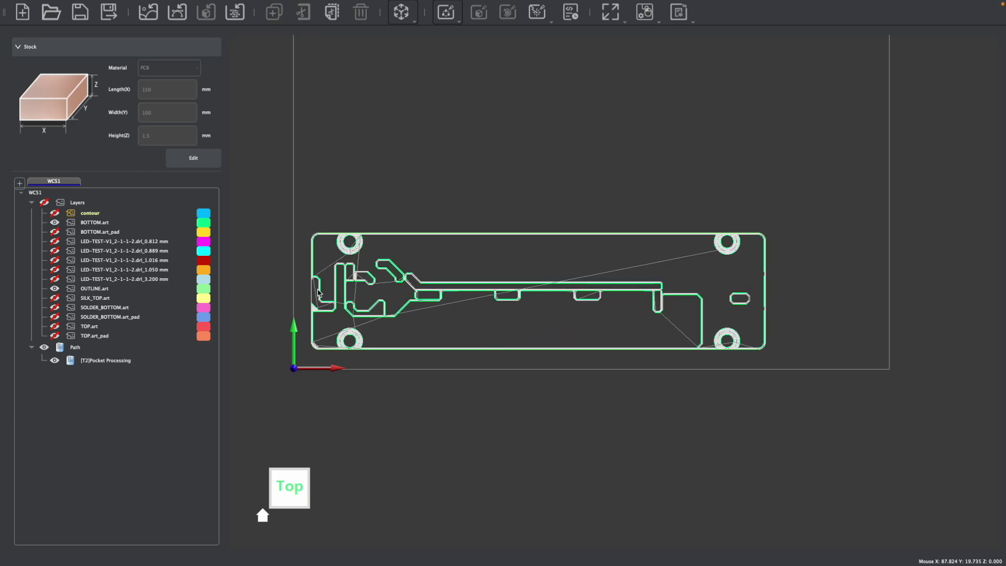
pyautogui.click(54, 361)
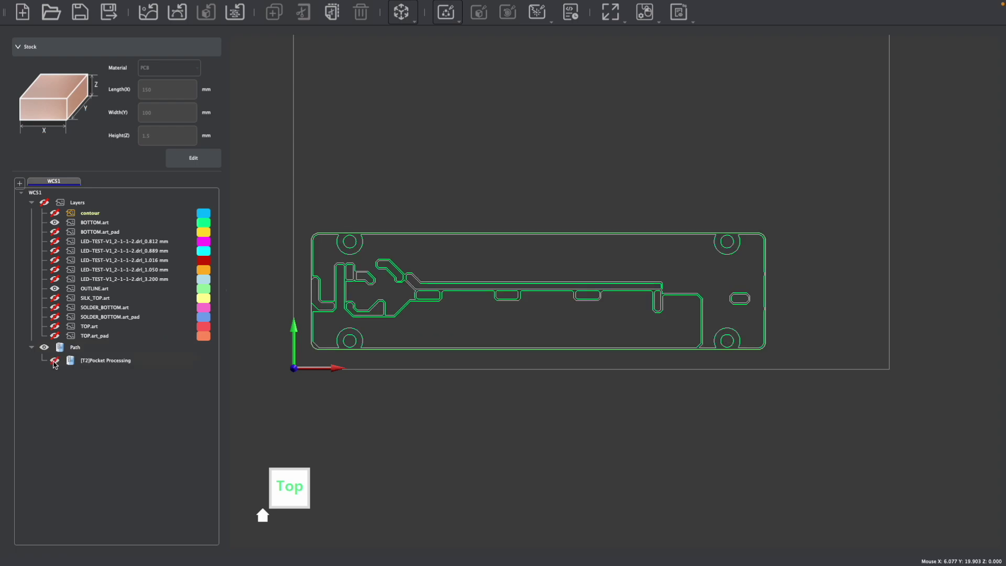
pyautogui.click(54, 288)
pyautogui.click(54, 222)
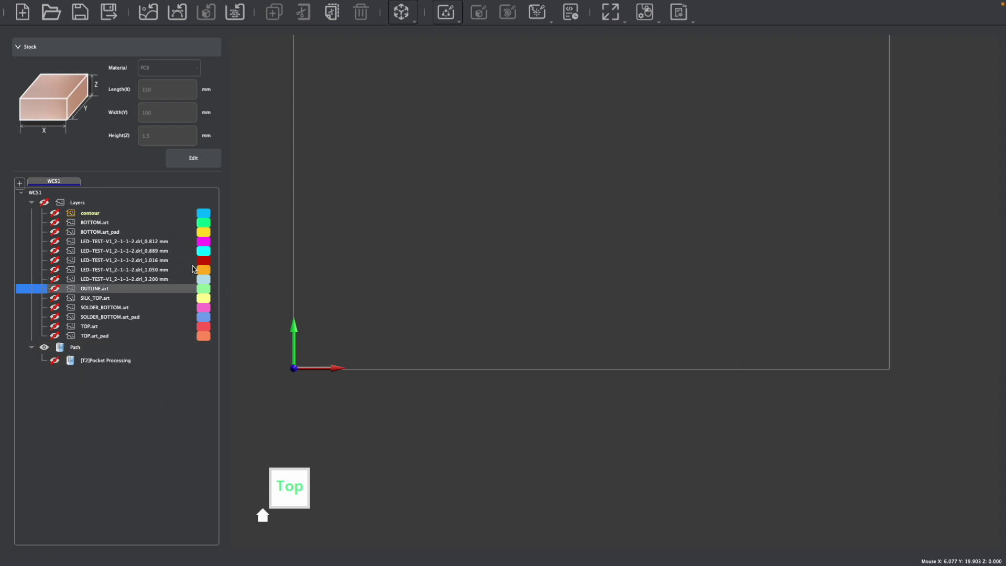
pyautogui.click(54, 241)
pyautogui.click(55, 251)
pyautogui.click(54, 260)
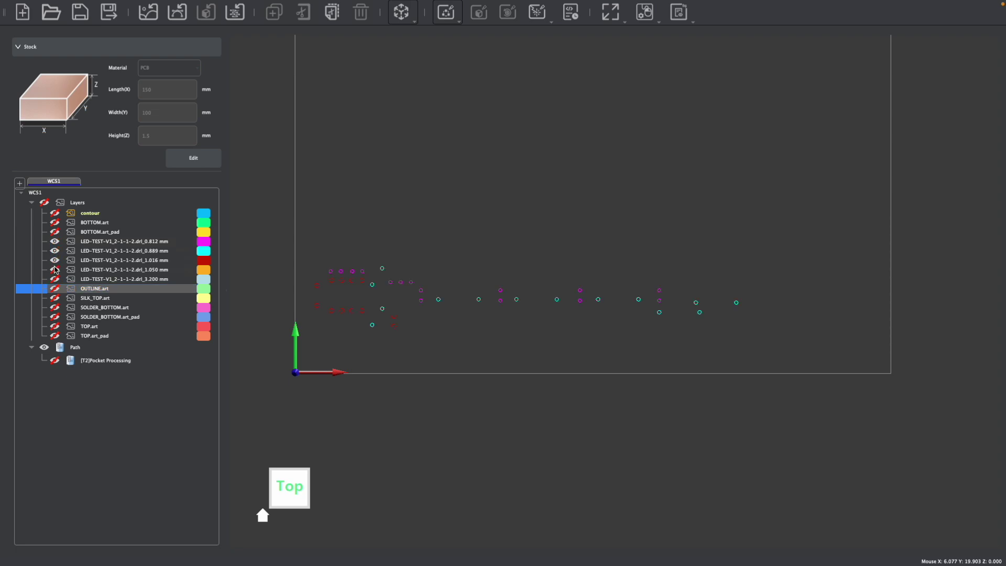
pyautogui.click(54, 269)
pyautogui.click(54, 278)
# Step: Select the holes on the 0.812 mm and 0.889 mm drill layers
pyautogui.click(139, 244)
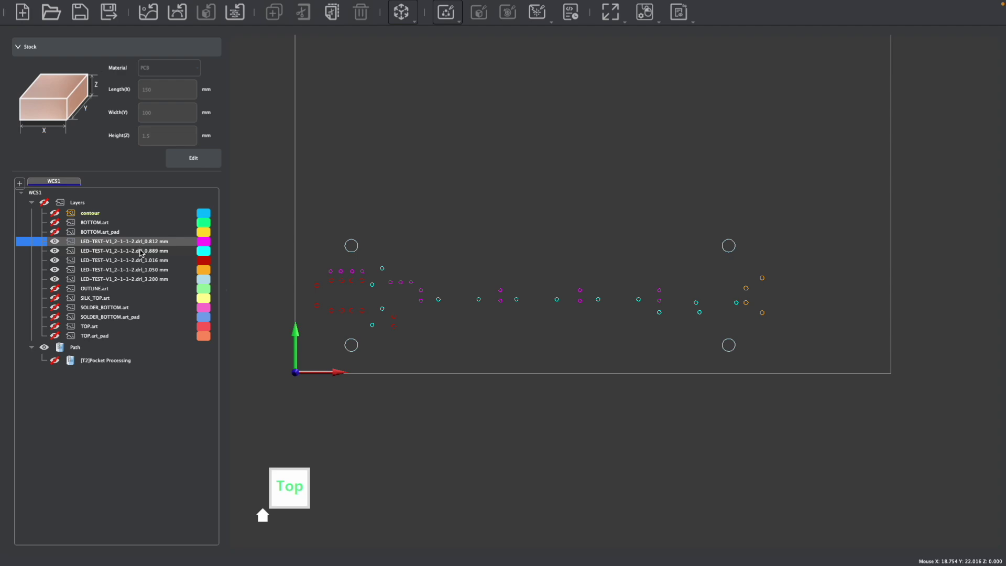
pyautogui.keyDown('ctrl'); pyautogui.click(141, 251); pyautogui.keyUp('ctrl')
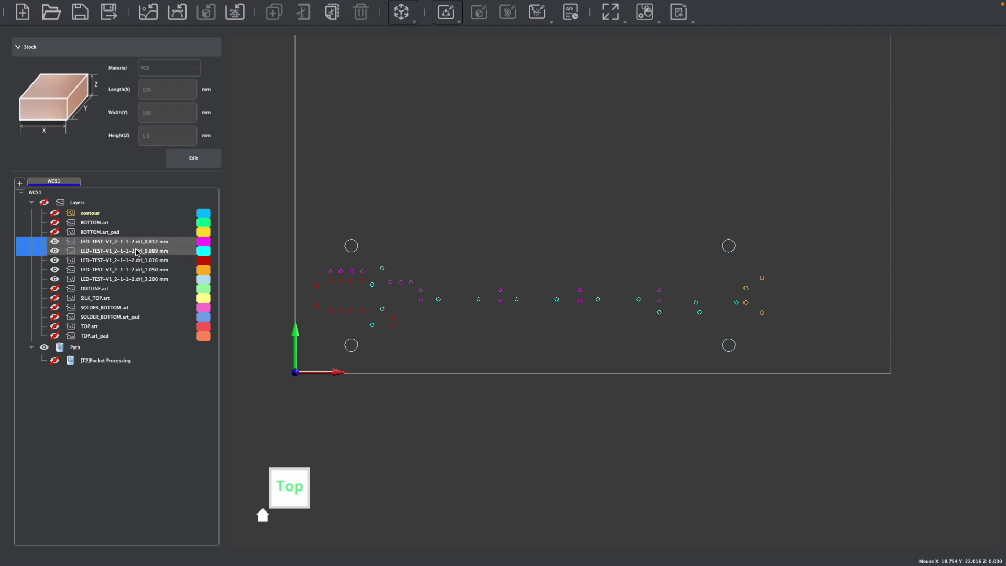
pyautogui.rightClick(133, 250)
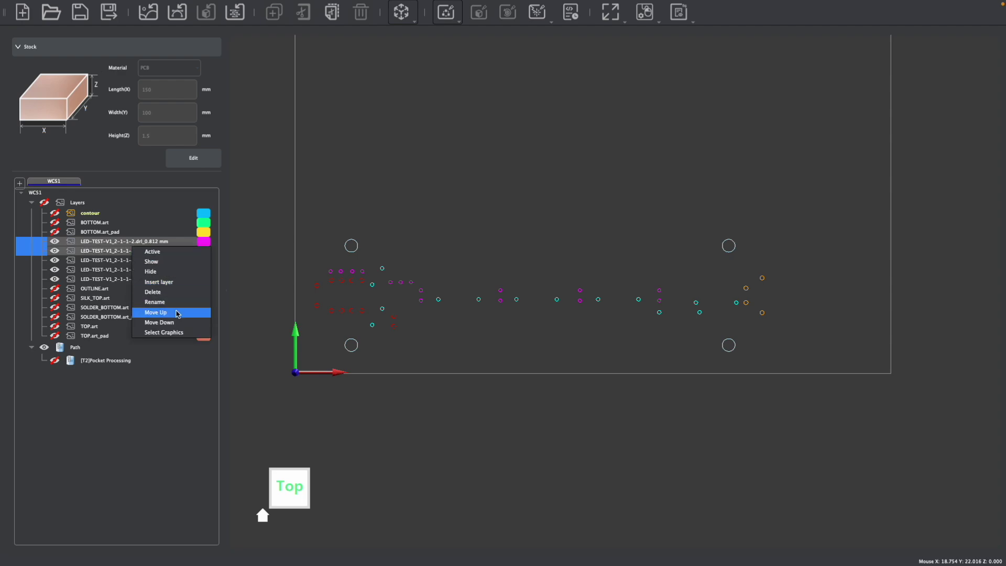
pyautogui.click(164, 332)
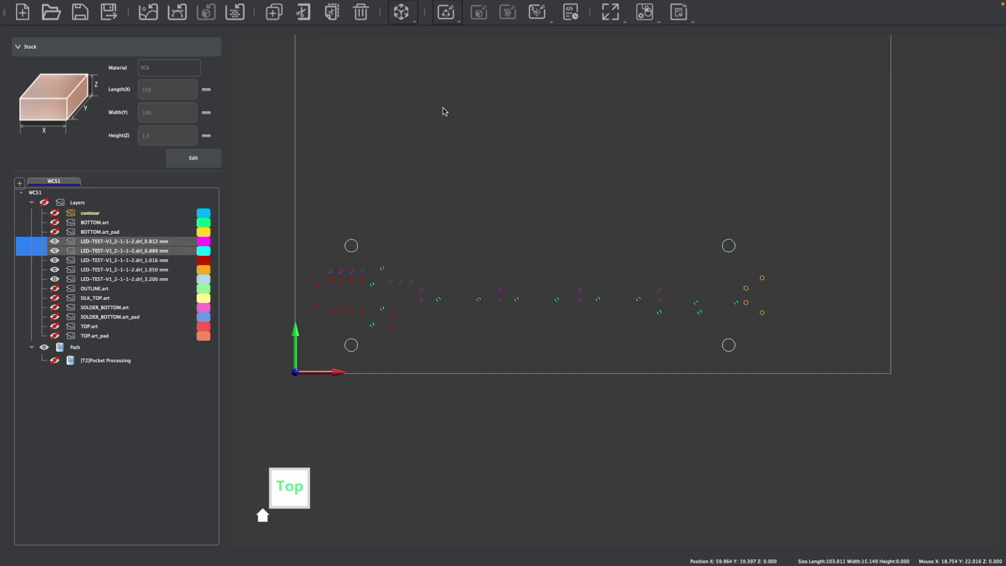
# Step: Start a Vector Drilling toolpath and check its 1.800 mm end depth
pyautogui.click(449, 19)
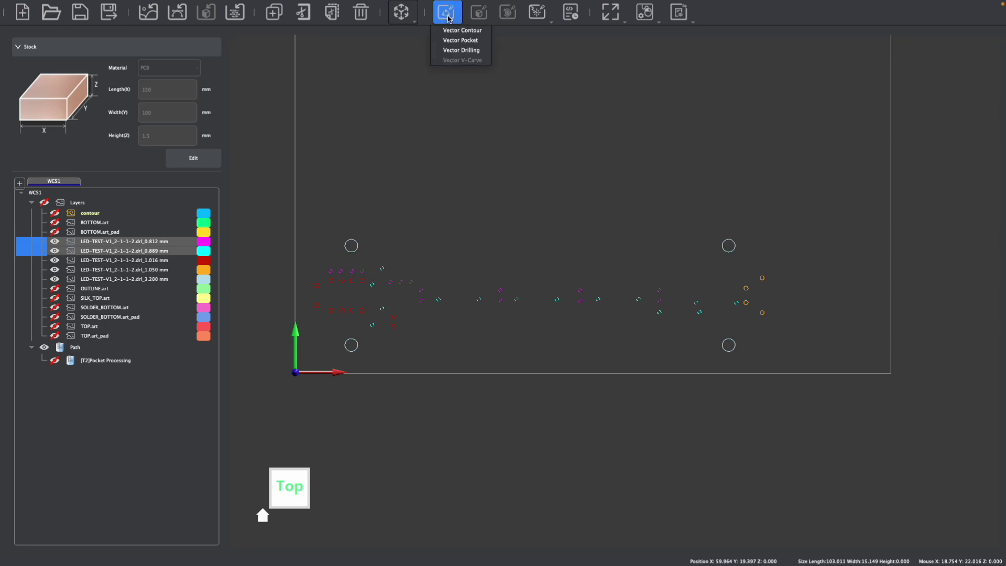
pyautogui.click(453, 50)
pyautogui.moveTo(897, 164); pyautogui.dragTo(880, 167)
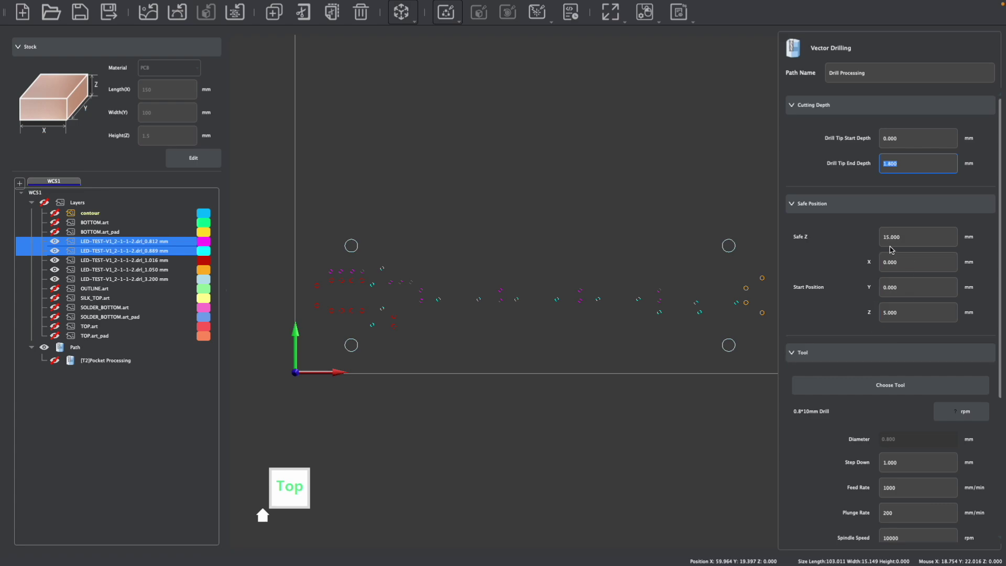
pyautogui.scroll(-2, 899, 268)
pyautogui.scroll(-5, 899, 269)
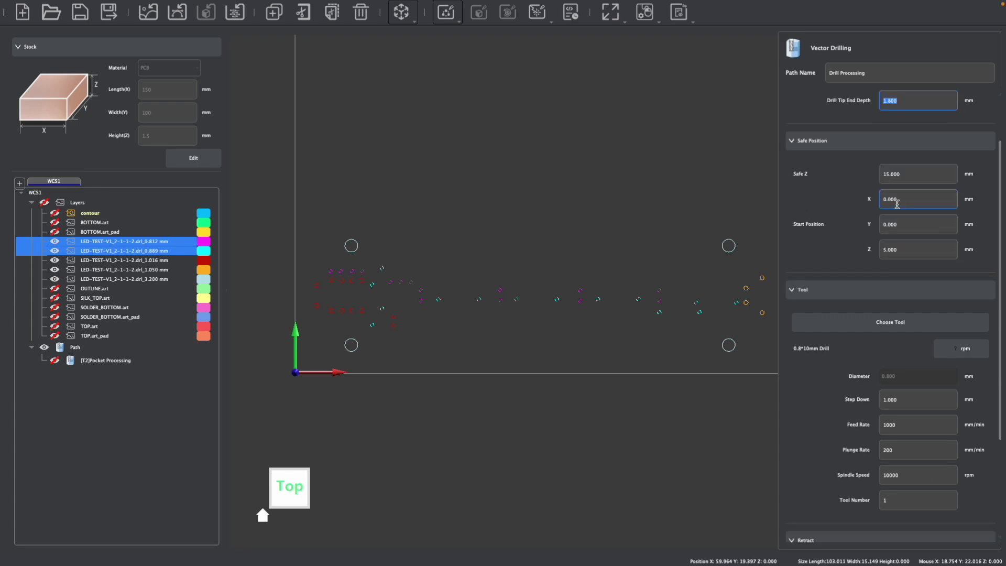
# Step: Assign the 0.8*10mm Drill with PCB settings from the tool magazine
pyautogui.click(890, 259)
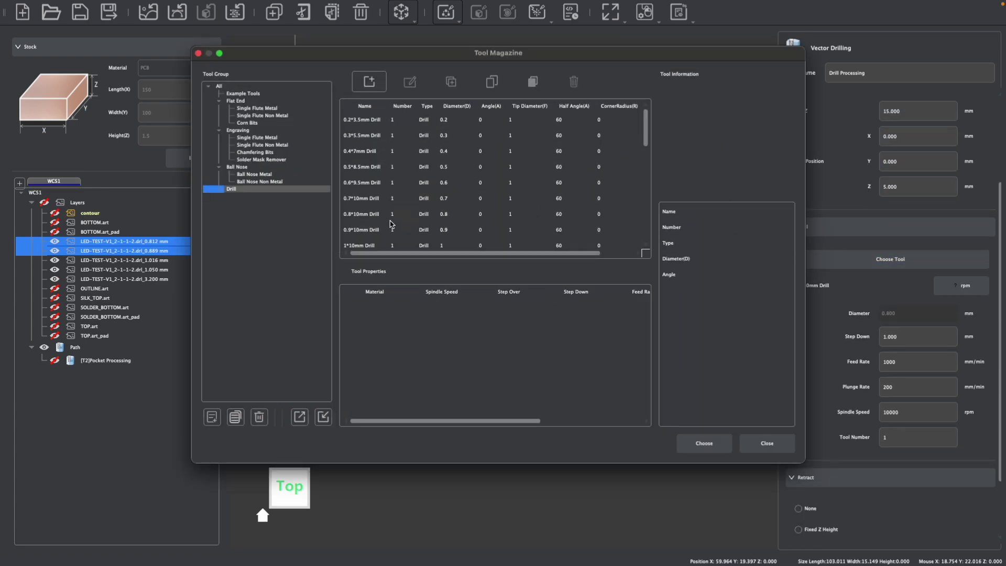
pyautogui.click(371, 213)
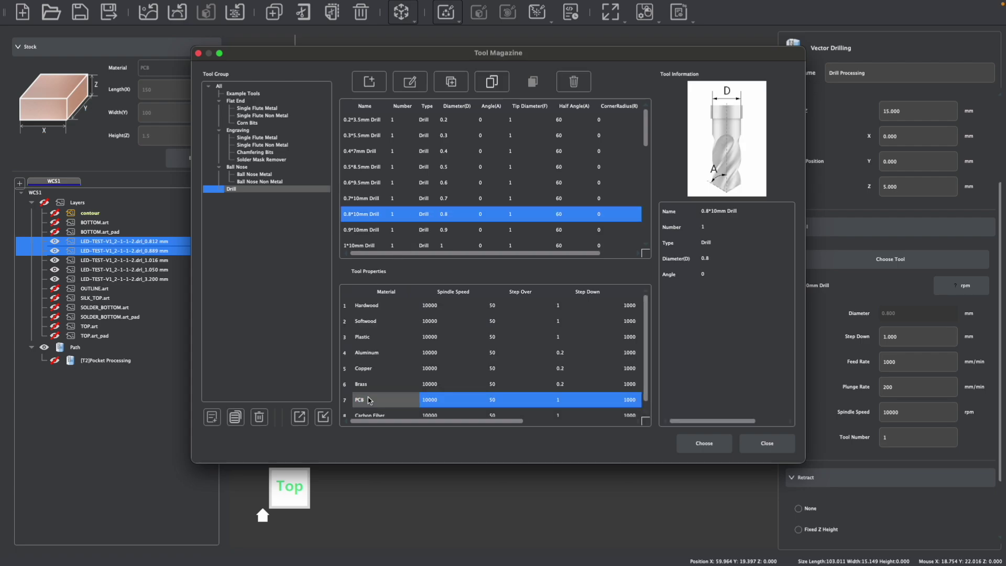
pyautogui.click(703, 443)
pyautogui.scroll(-2, 888, 433)
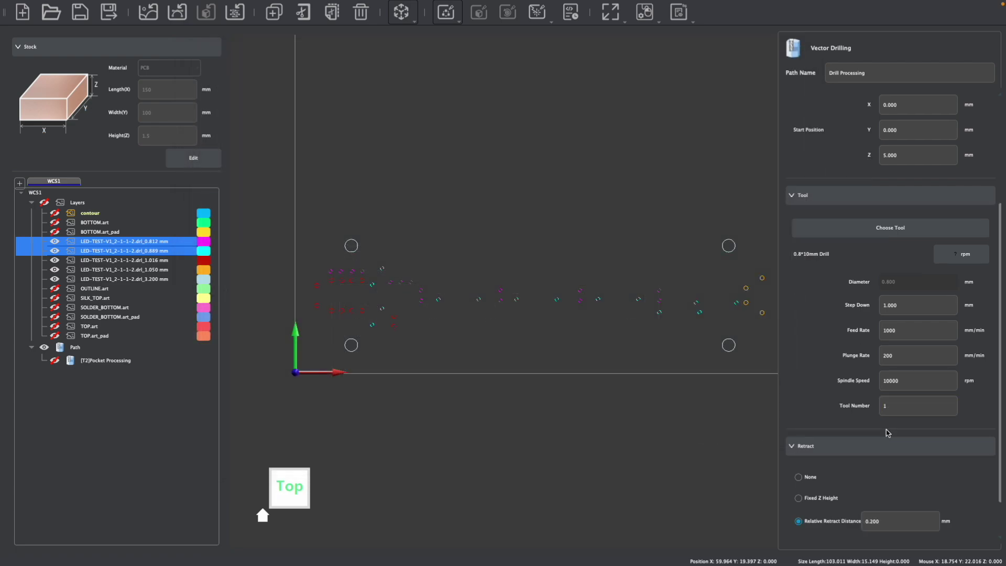
# Step: Set the drill step down to 0.3 mm and calculate the [T1]Drill Processing path
pyautogui.click(901, 372)
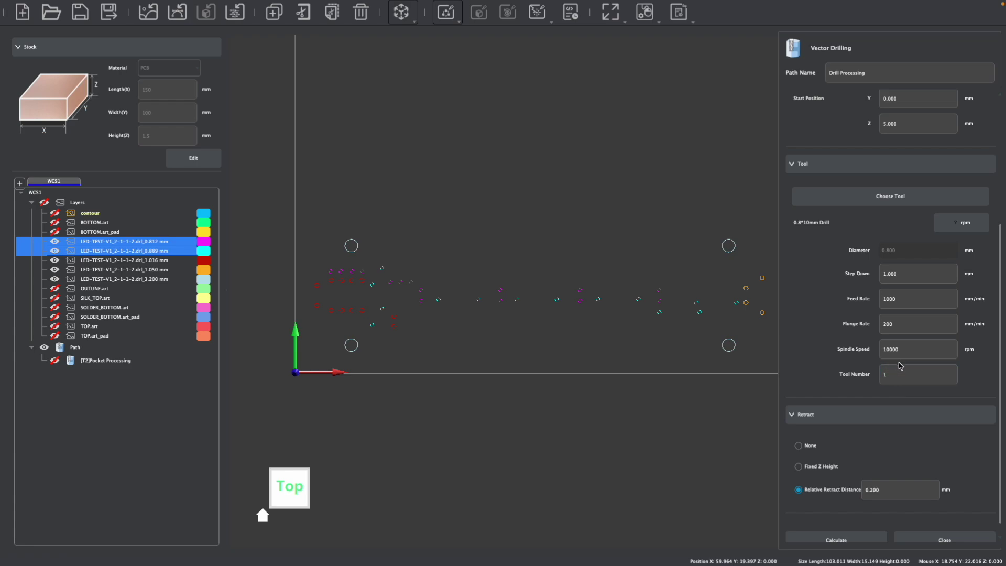
pyautogui.click(897, 359)
pyautogui.scroll(-1, 899, 360)
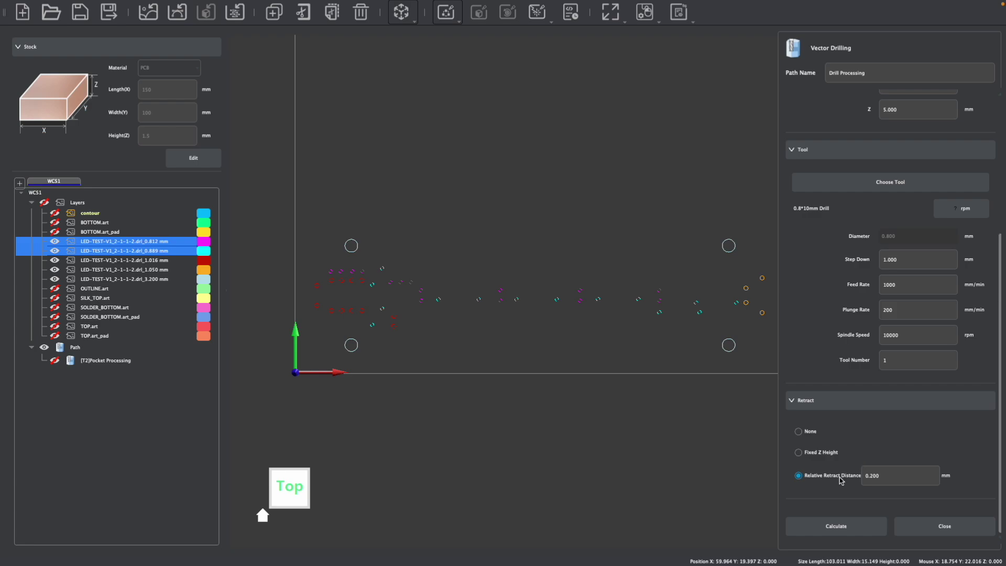
pyautogui.click(879, 474)
pyautogui.click(895, 269)
pyautogui.moveTo(901, 261); pyautogui.dragTo(883, 263)
pyautogui.click(908, 293)
pyautogui.press('Return')
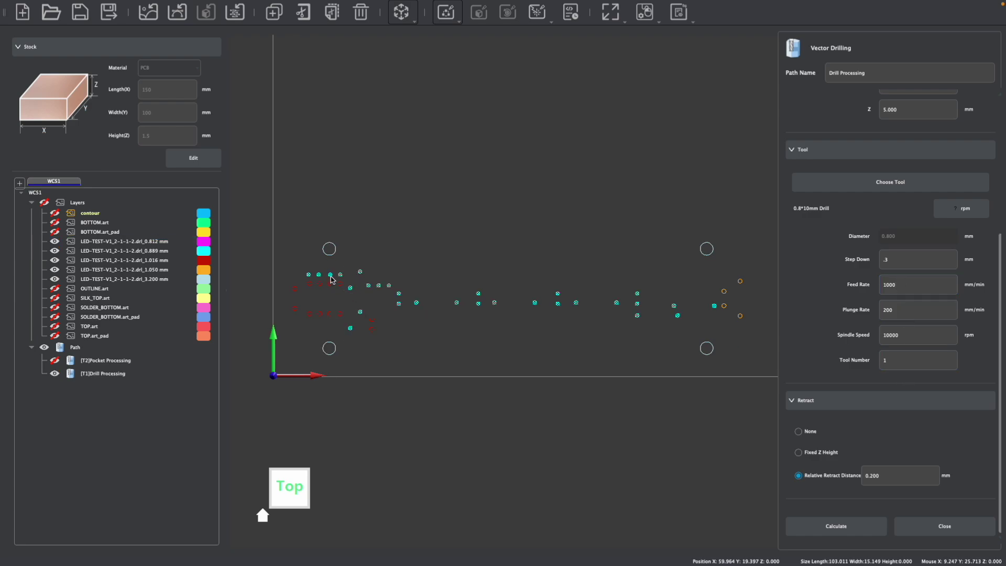
# Step: Adjust the view of the drill pattern and close the drilling settings
pyautogui.scroll(3, 332, 280)
pyautogui.scroll(-2, 332, 281)
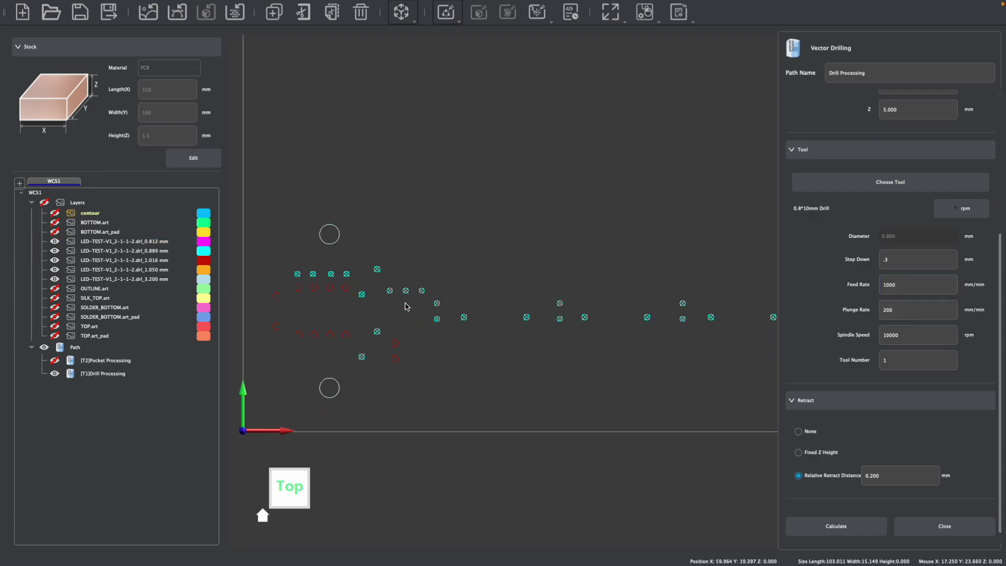
pyautogui.scroll(-2, 412, 308)
pyautogui.moveTo(411, 308); pyautogui.dragTo(402, 315, button='middle')
pyautogui.moveTo(492, 334); pyautogui.dragTo(485, 332, button='middle')
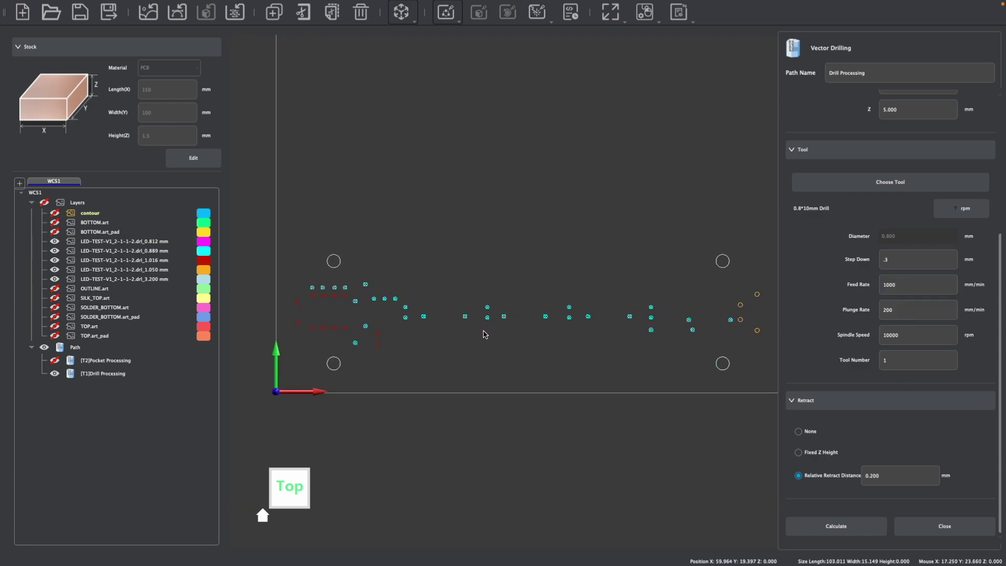
pyautogui.press('Escape')
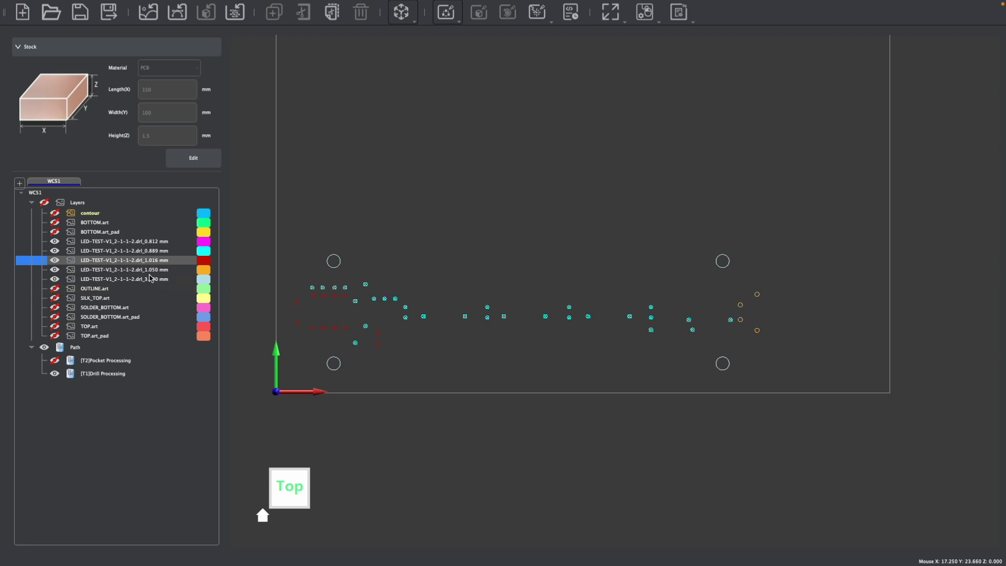
# Step: Select the holes on the 1.016, 1.050 and 3.200 mm drill layers
pyautogui.keyDown('shift'); pyautogui.click(150, 279); pyautogui.keyUp('shift')
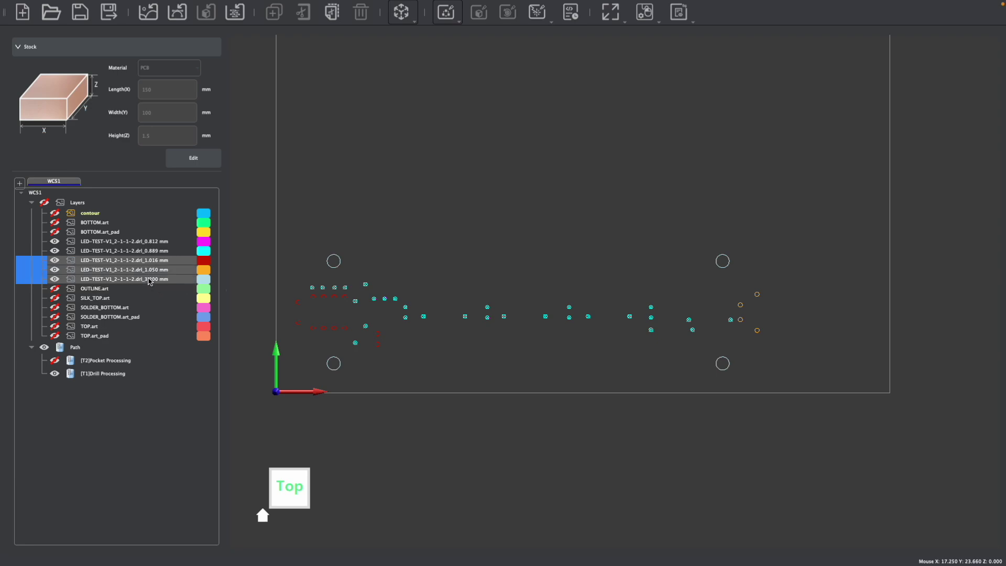
pyautogui.rightClick(142, 277)
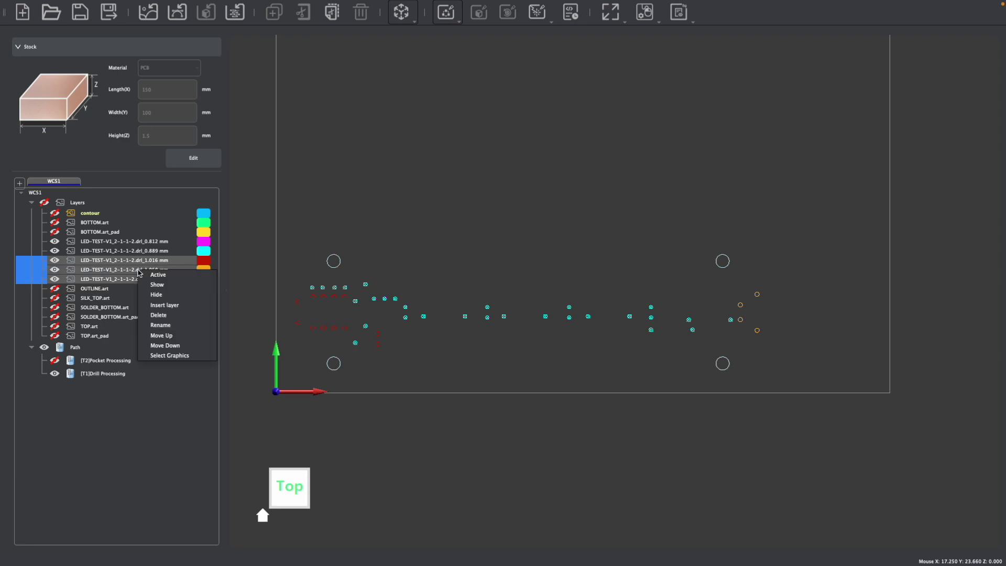
pyautogui.click(173, 357)
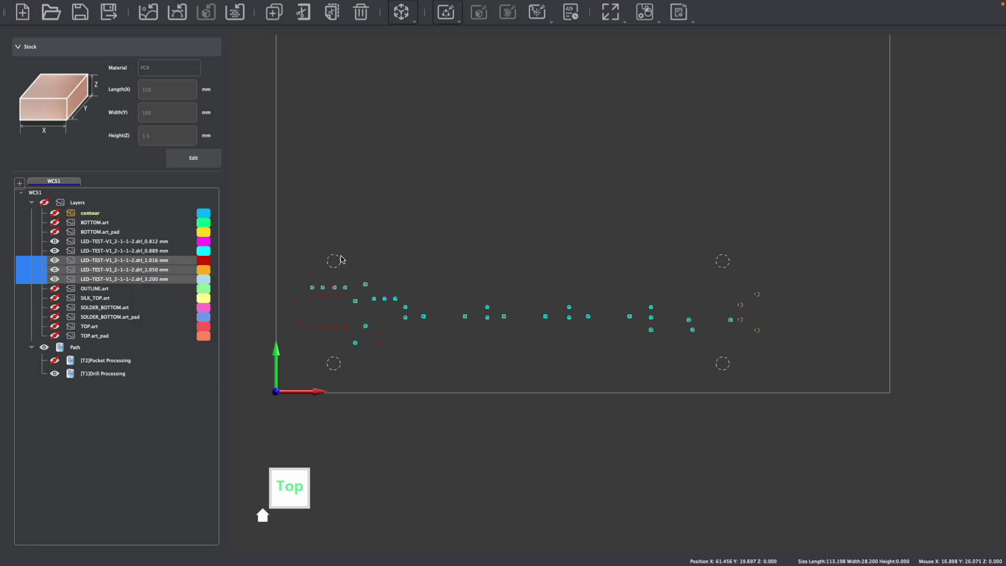
pyautogui.scroll(2, 383, 269)
pyautogui.moveTo(383, 269); pyautogui.dragTo(377, 261, button='middle')
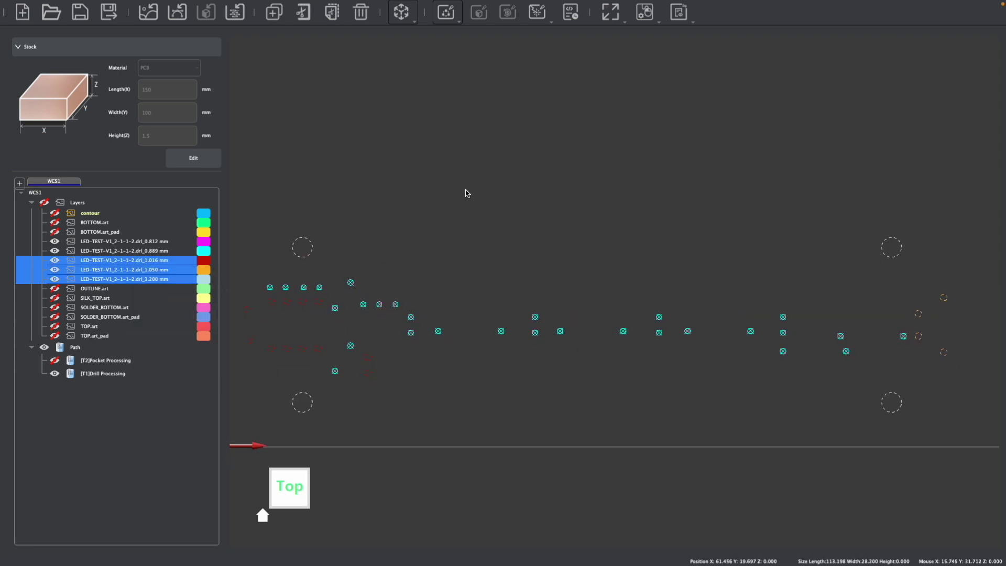
# Step: Start a Vector Pocket path with 1.8 mm end depth using the 0.8mm Corn bit
pyautogui.click(446, 15)
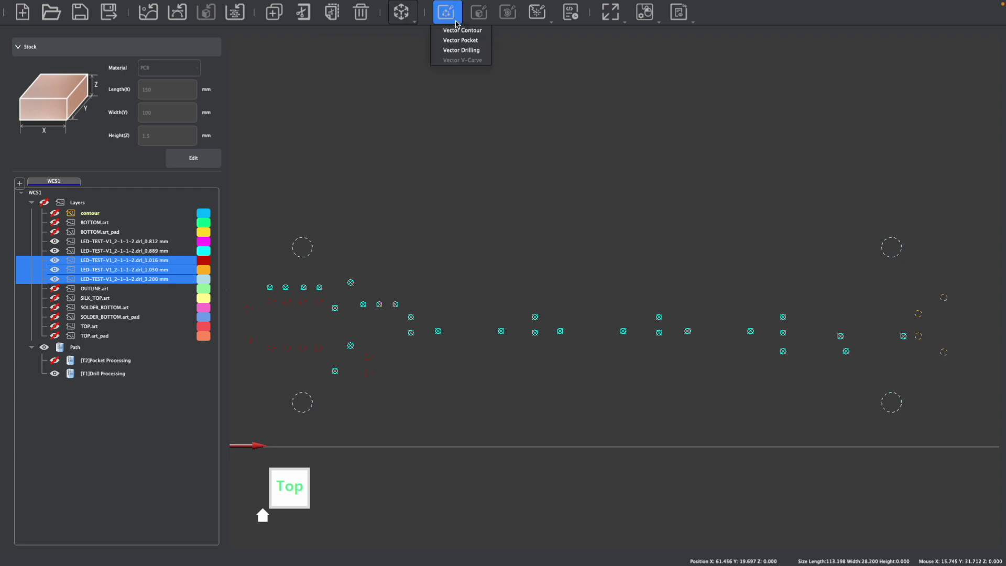
pyautogui.click(473, 46)
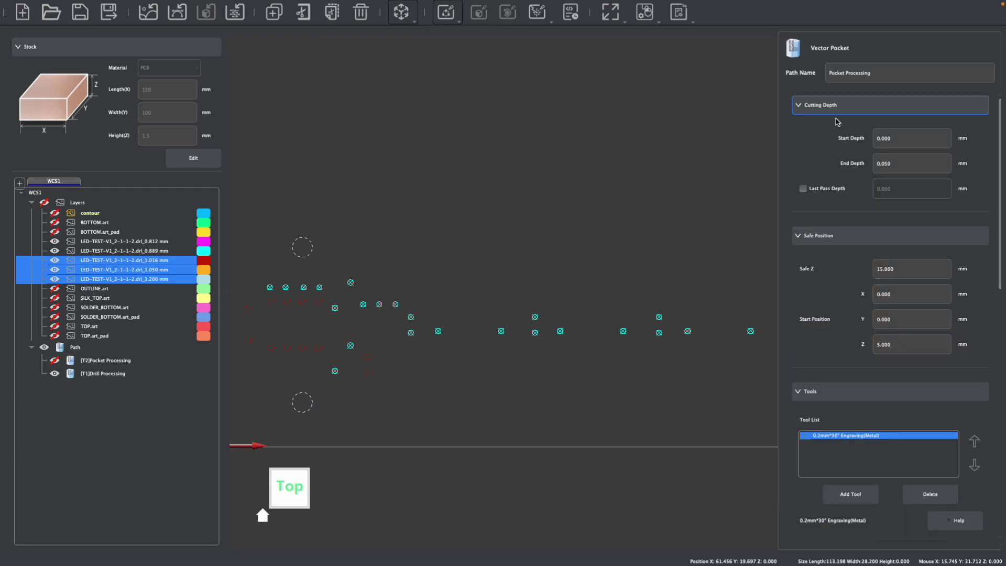
pyautogui.doubleClick(906, 158)
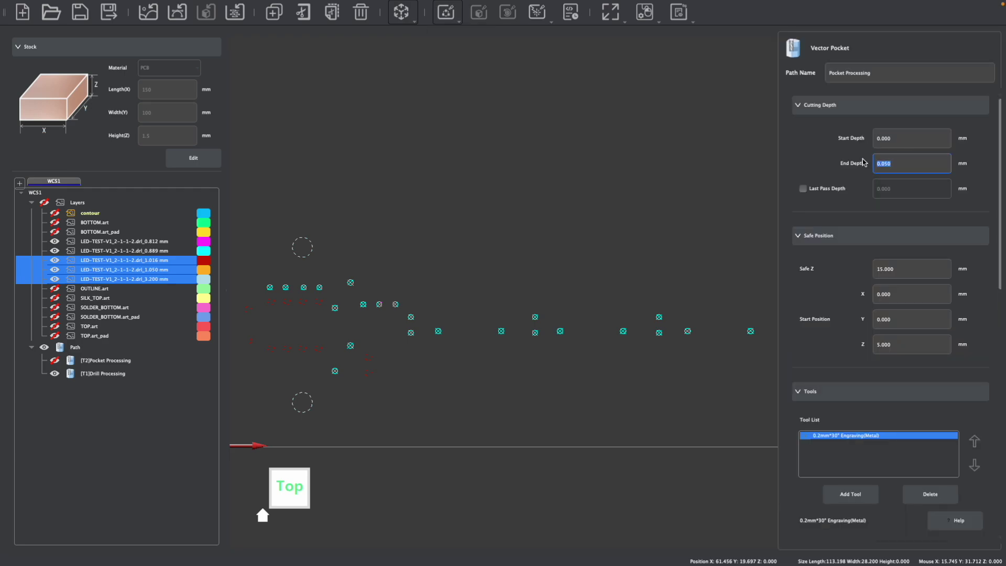
pyautogui.write('1.8')
pyautogui.scroll(-3, 899, 228)
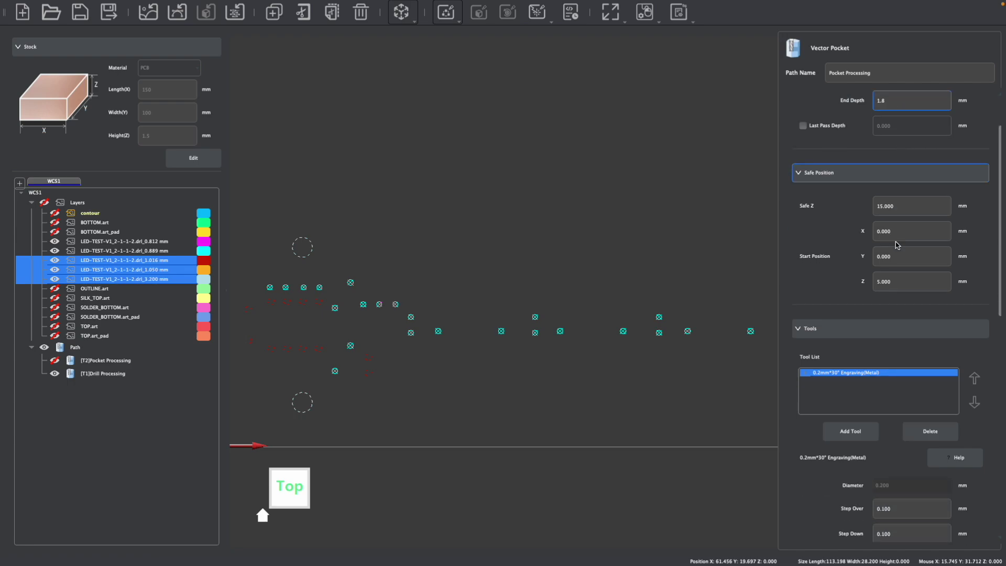
pyautogui.click(849, 431)
pyautogui.click(244, 123)
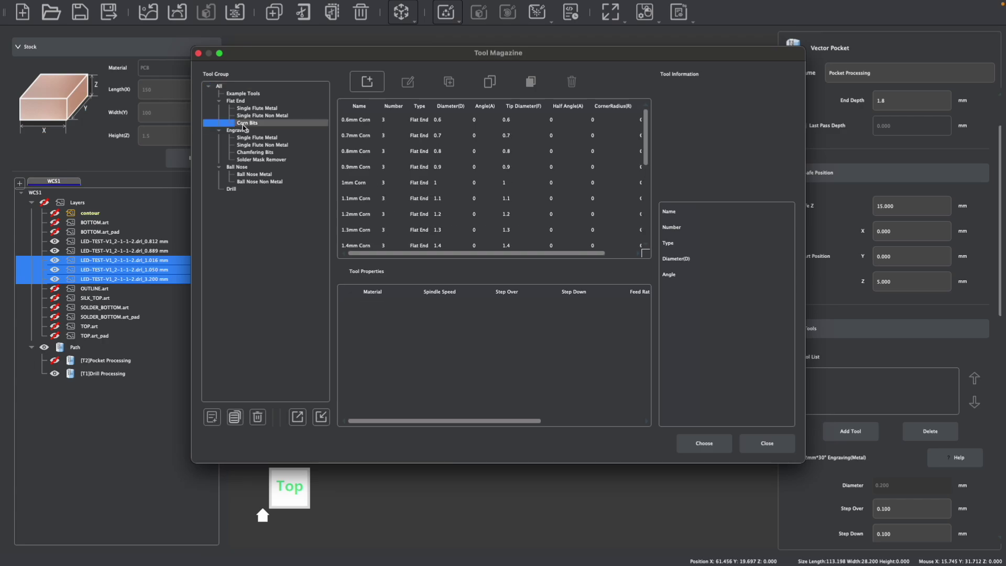
pyautogui.doubleClick(356, 151)
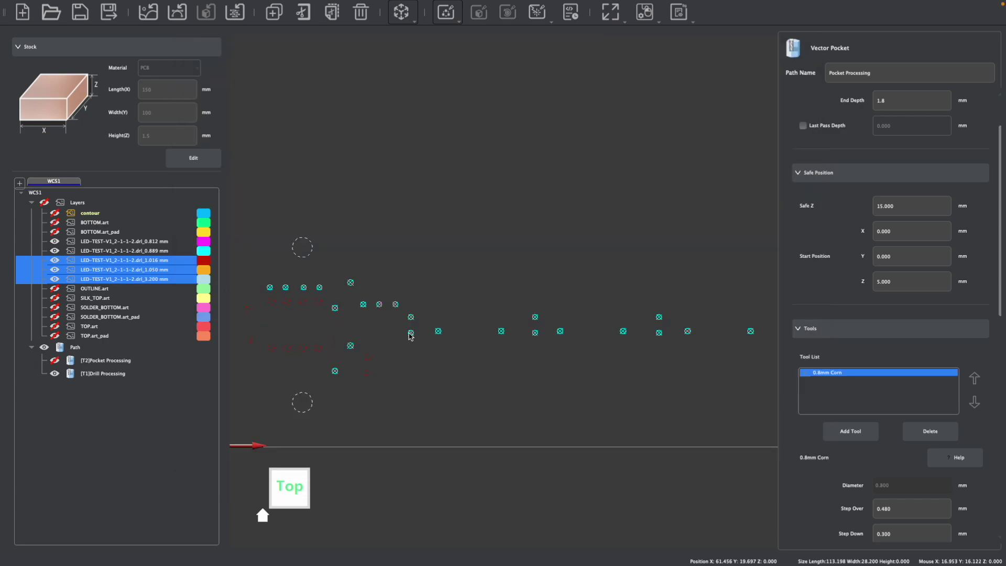
# Step: Review step over, step down and plunge rate, then calculate [T3]Pocket Processing
pyautogui.scroll(-4, 805, 478)
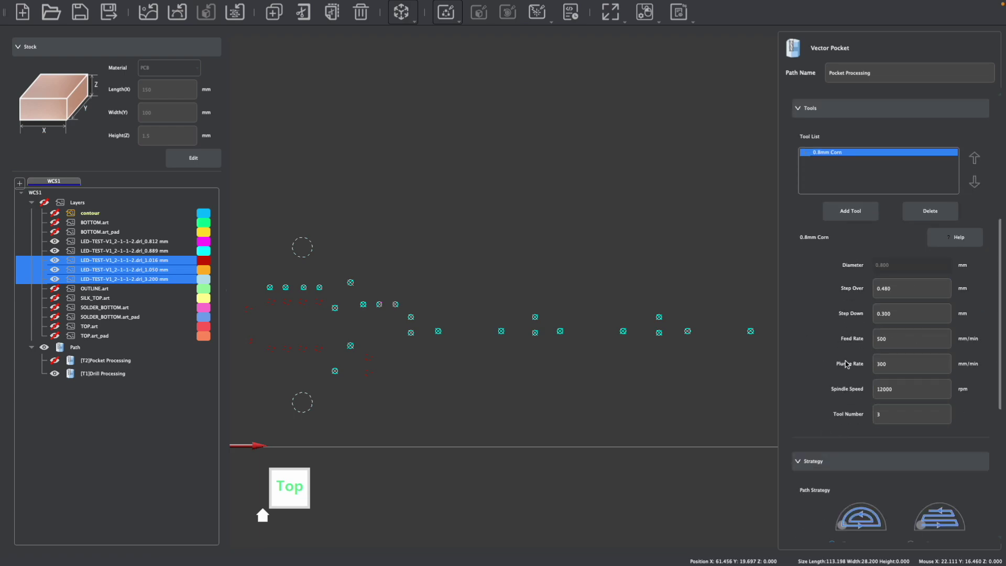
pyautogui.scroll(-2, 875, 316)
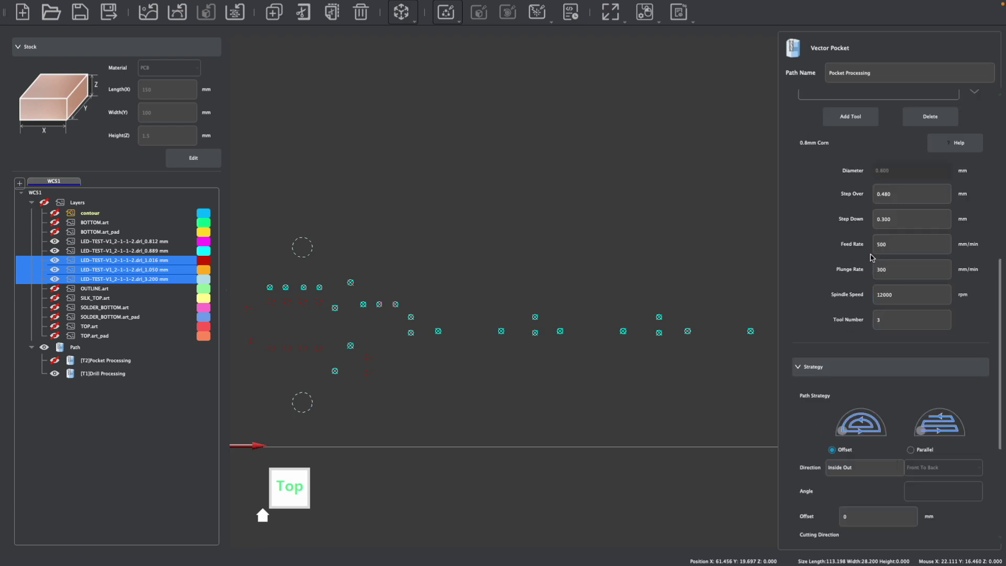
pyautogui.click(895, 194)
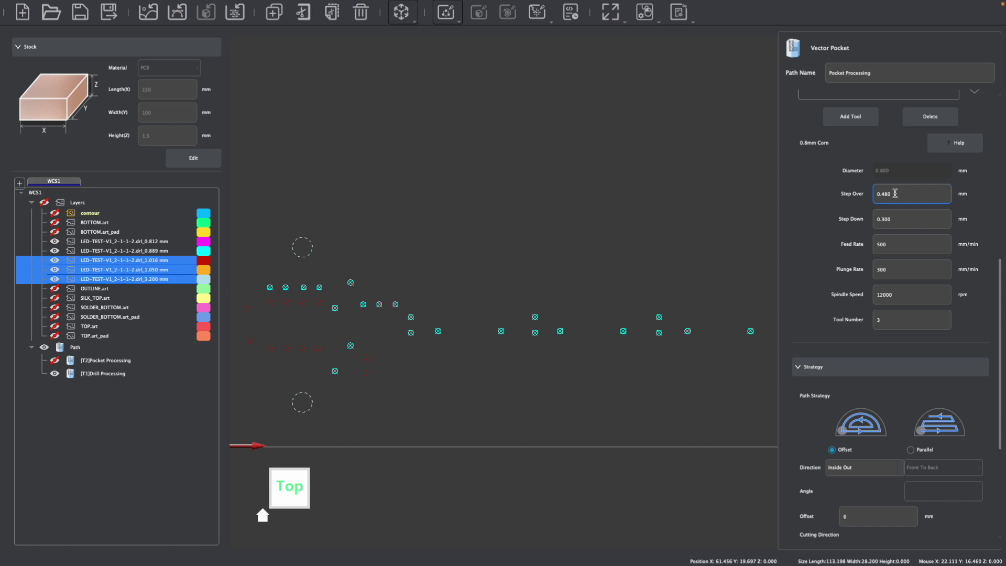
pyautogui.click(898, 220)
pyautogui.scroll(-1, 900, 226)
pyautogui.click(904, 234)
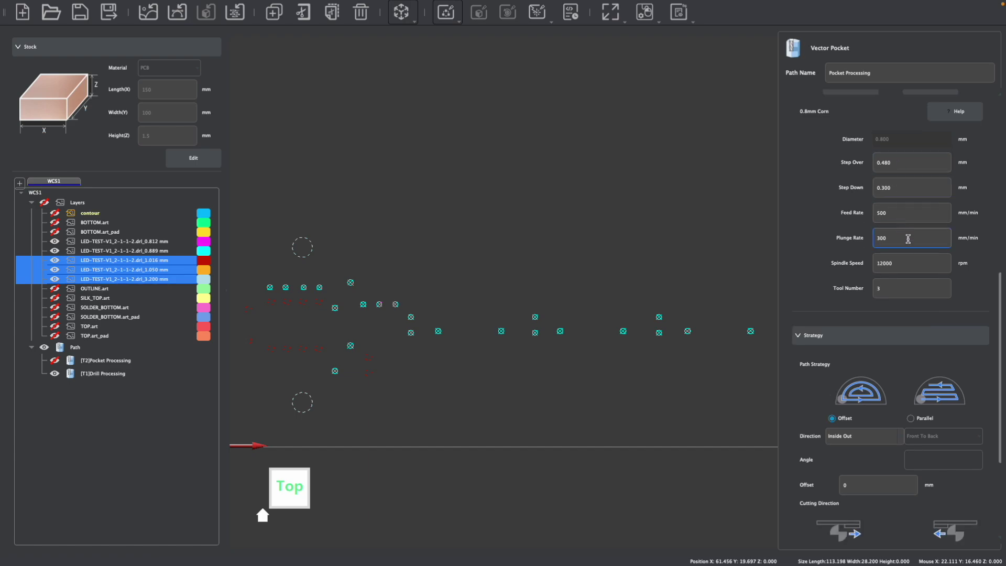
pyautogui.scroll(-1, 908, 239)
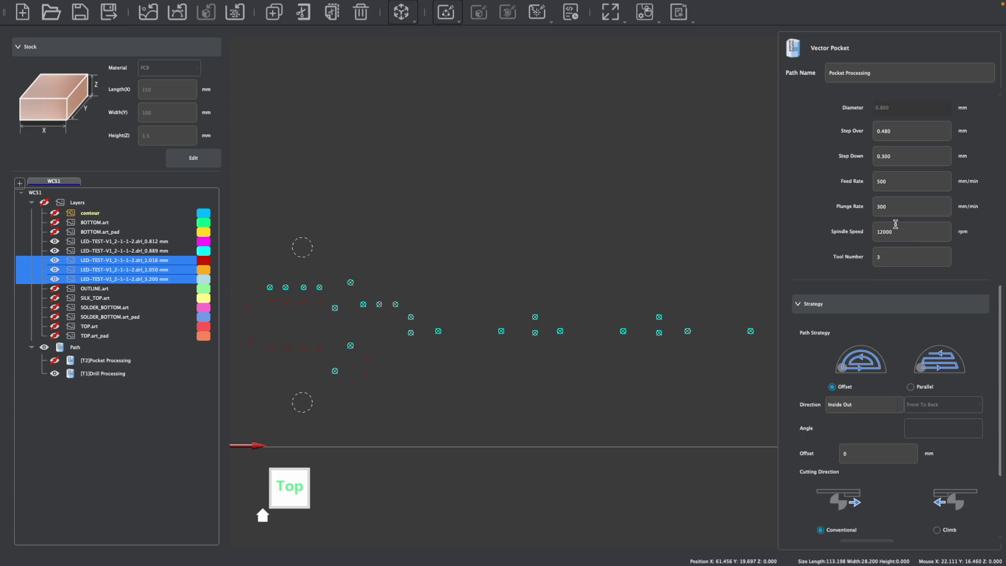
pyautogui.press('Tab')
pyautogui.press('Tab')
pyautogui.scroll(-4, 920, 257)
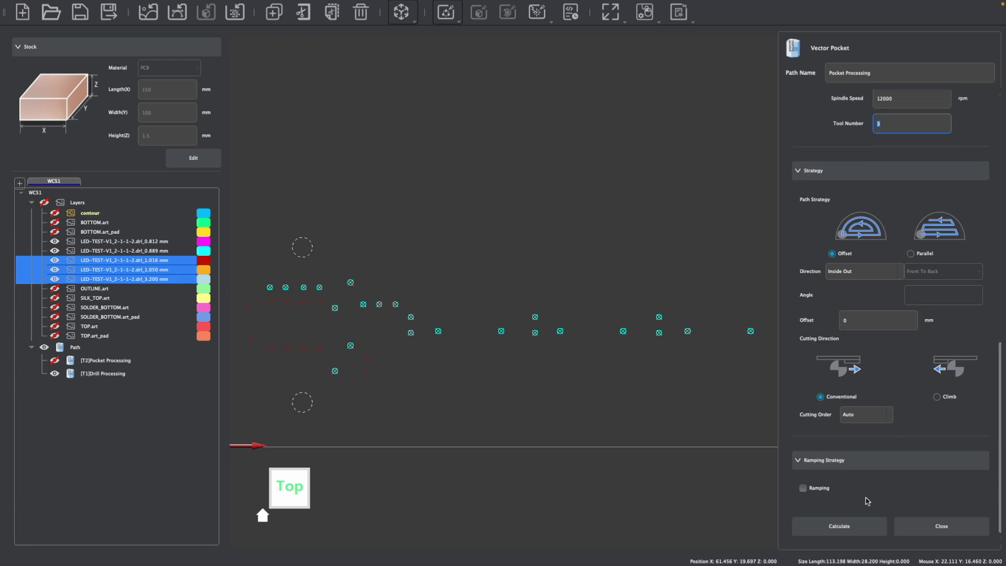
pyautogui.click(838, 526)
pyautogui.scroll(5, 318, 303)
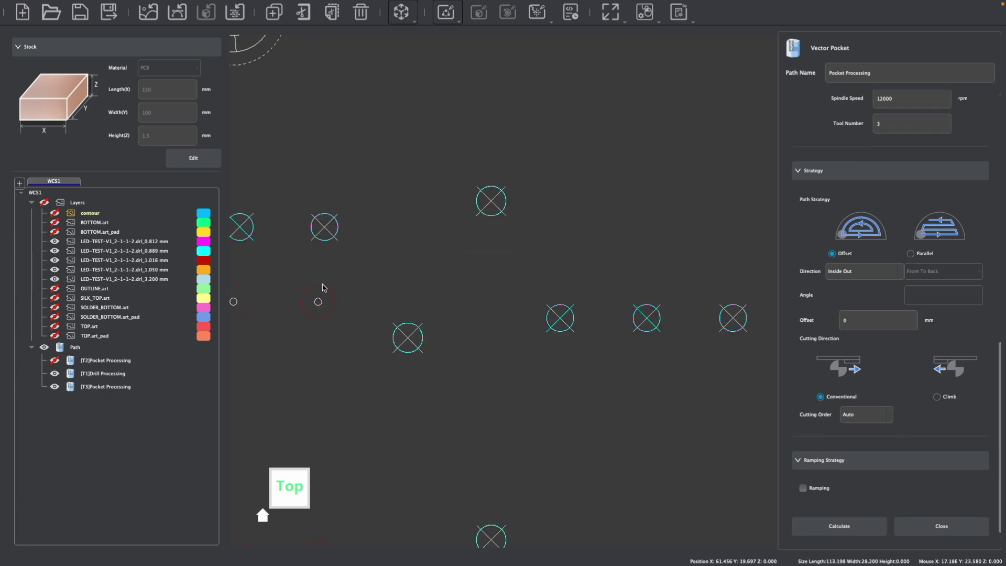
# Step: Close the pocket panel, hide the 0.889, 1.050 and 3.200 mm drill layers, and show the contour layer
pyautogui.scroll(-3, 322, 297)
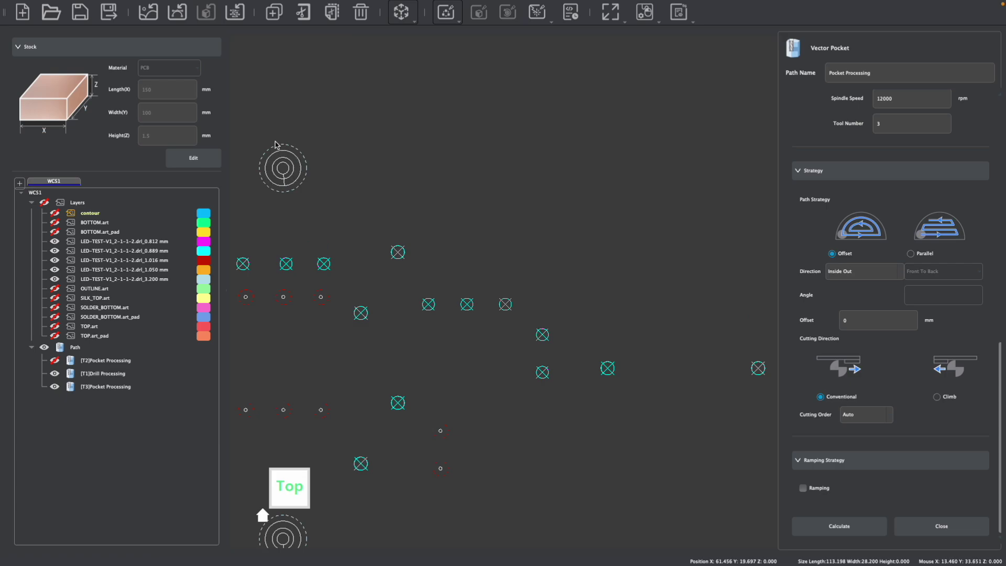
pyautogui.scroll(-5, 336, 189)
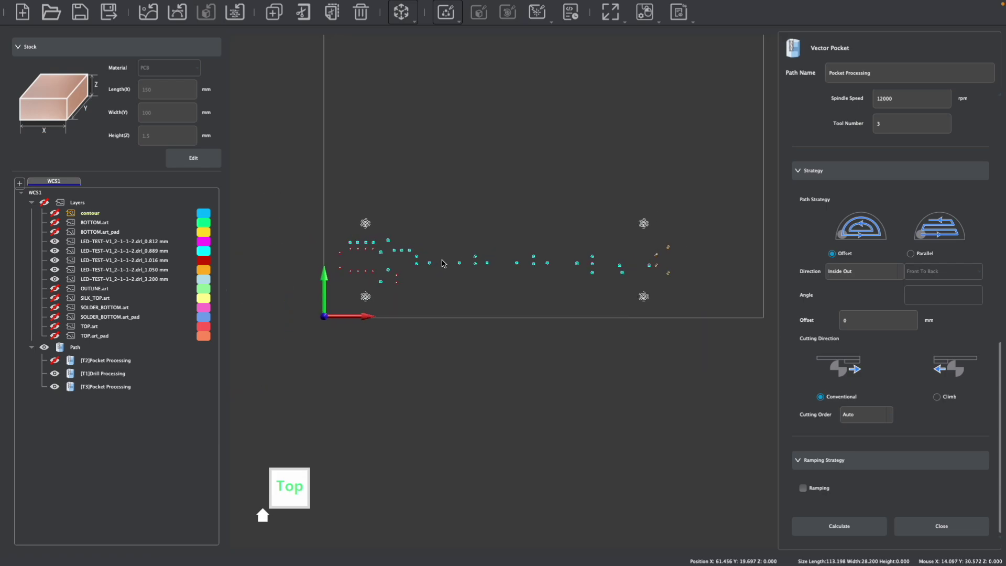
pyautogui.scroll(2, 677, 253)
pyautogui.scroll(-1, 582, 265)
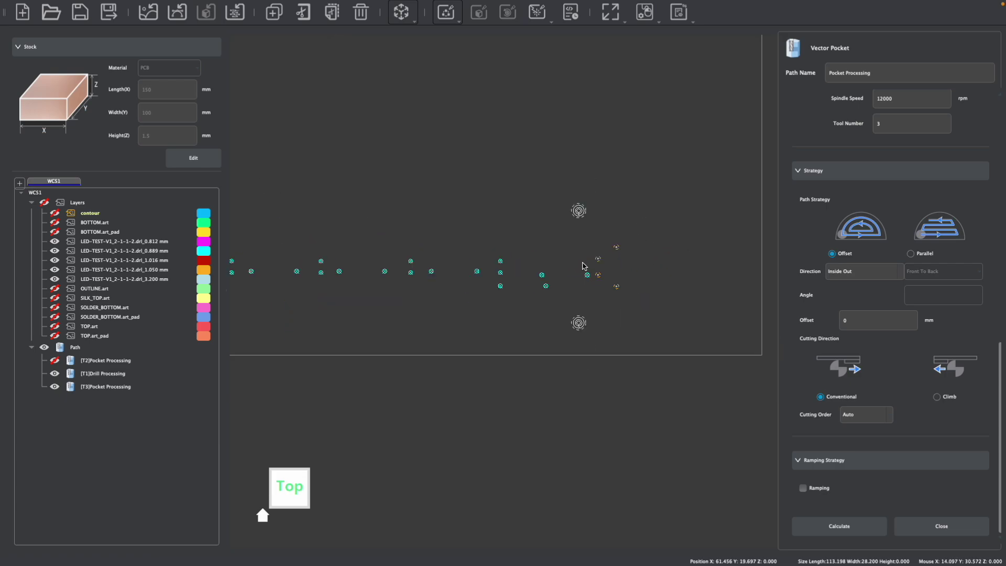
pyautogui.press('Escape')
pyautogui.click(55, 250)
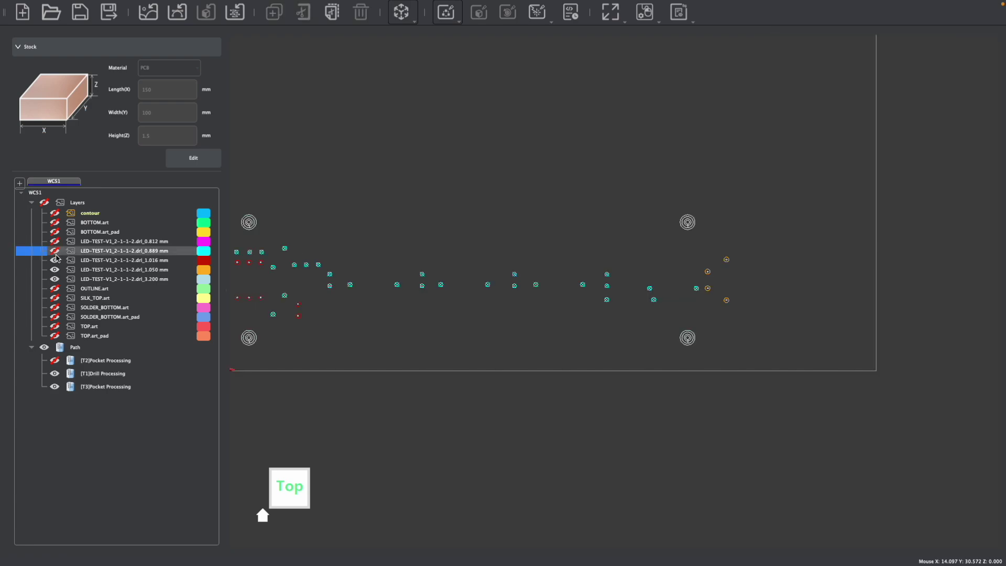
pyautogui.click(55, 270)
pyautogui.click(55, 279)
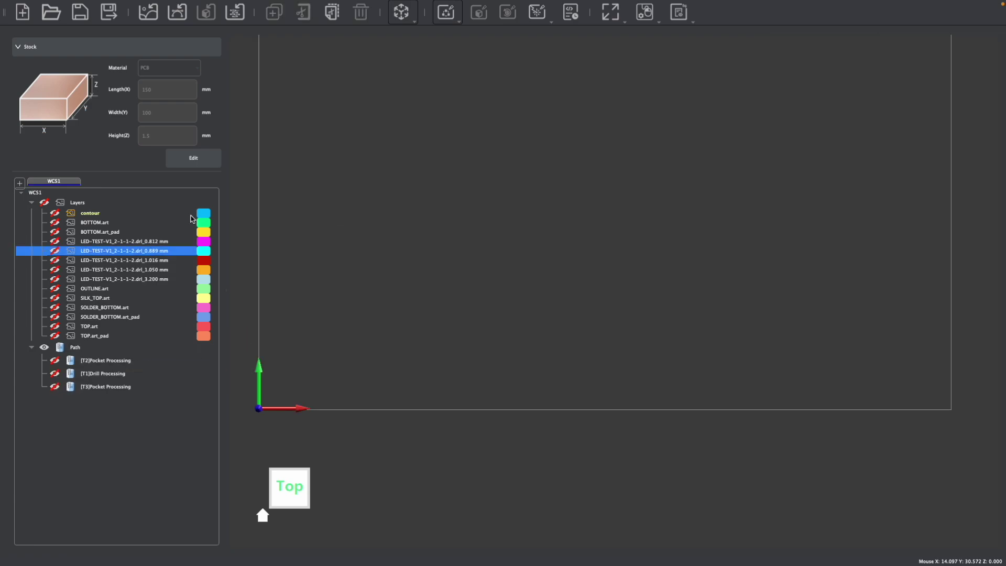
pyautogui.click(55, 213)
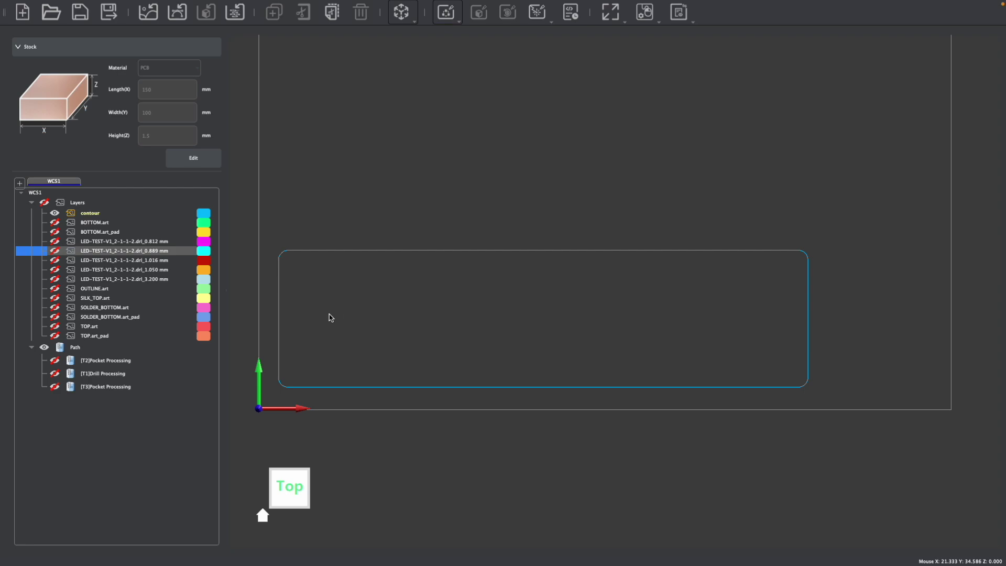
# Step: Select the board outline and start a Vector Contour path with 1.800 mm end depth
pyautogui.click(347, 251)
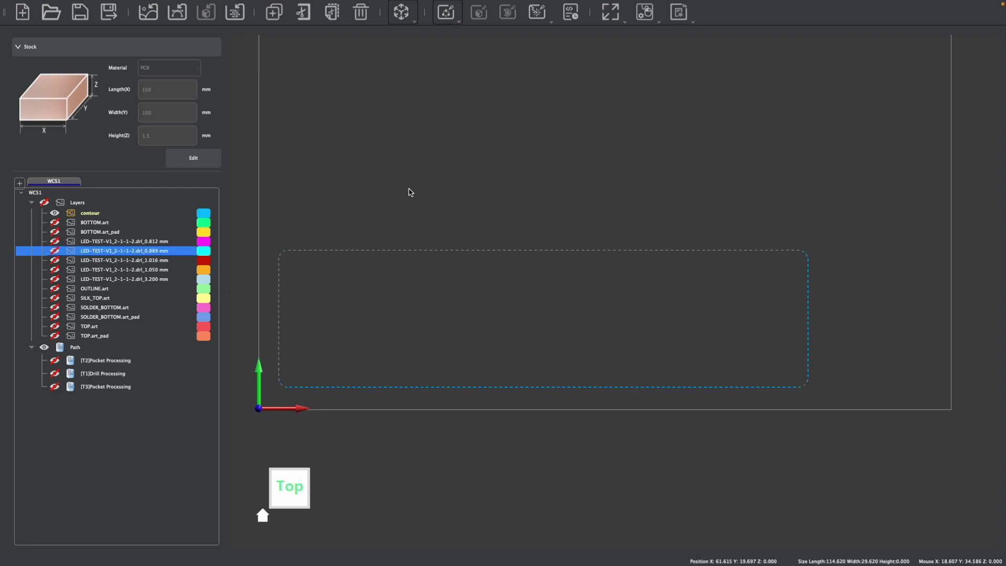
pyautogui.click(448, 21)
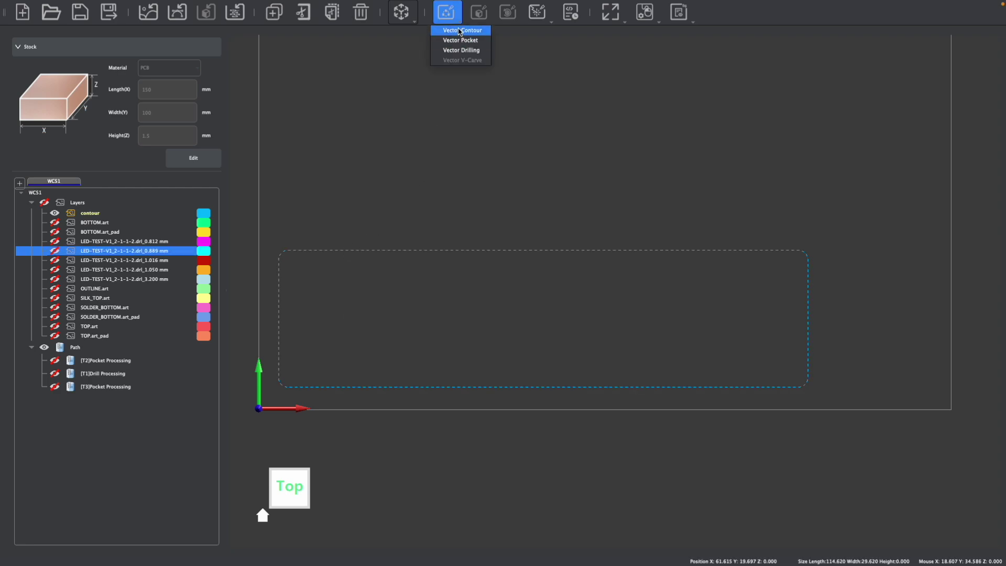
pyautogui.click(461, 30)
pyautogui.doubleClick(921, 164)
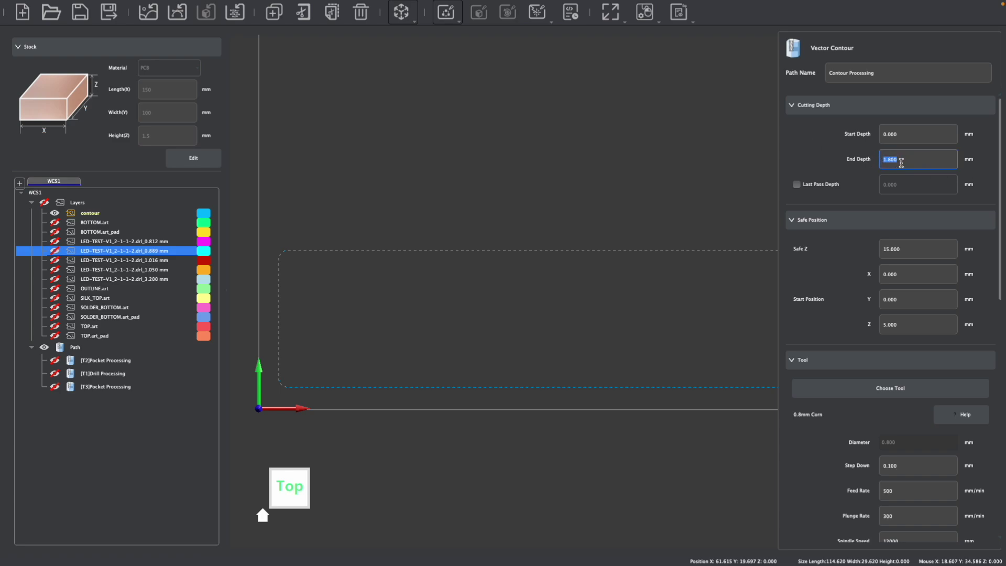
pyautogui.scroll(-2, 893, 253)
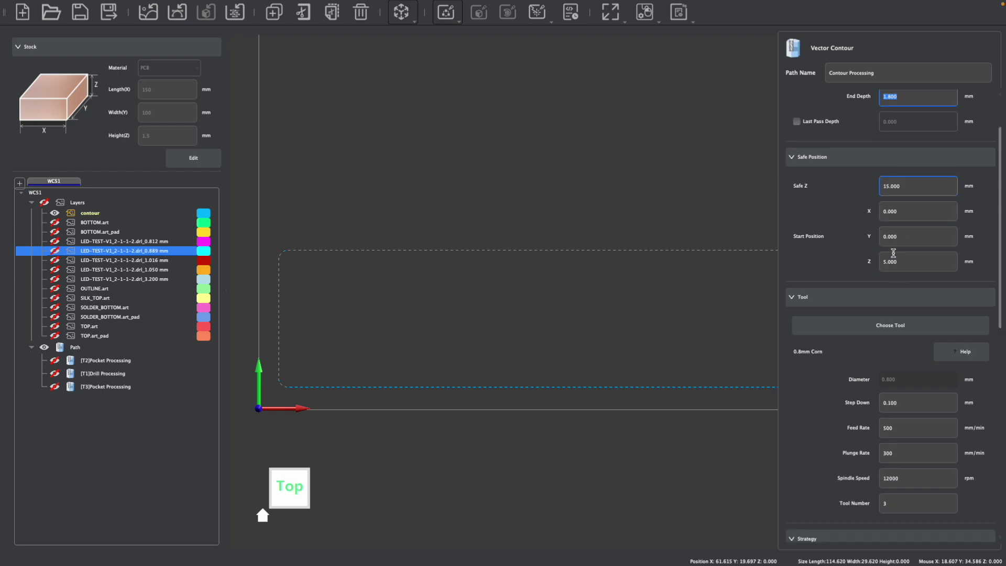
pyautogui.scroll(-1, 894, 254)
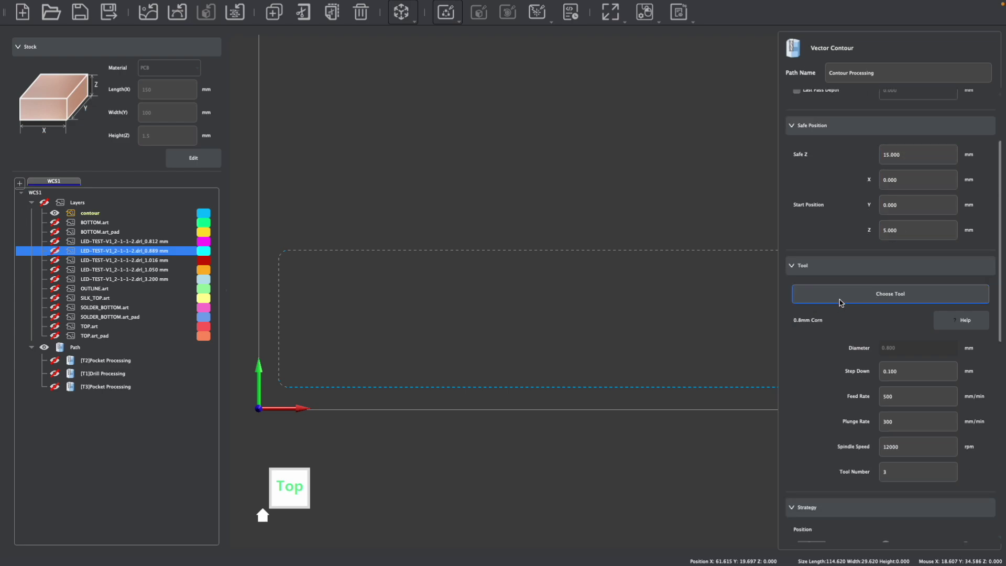
pyautogui.scroll(-3, 678, 241)
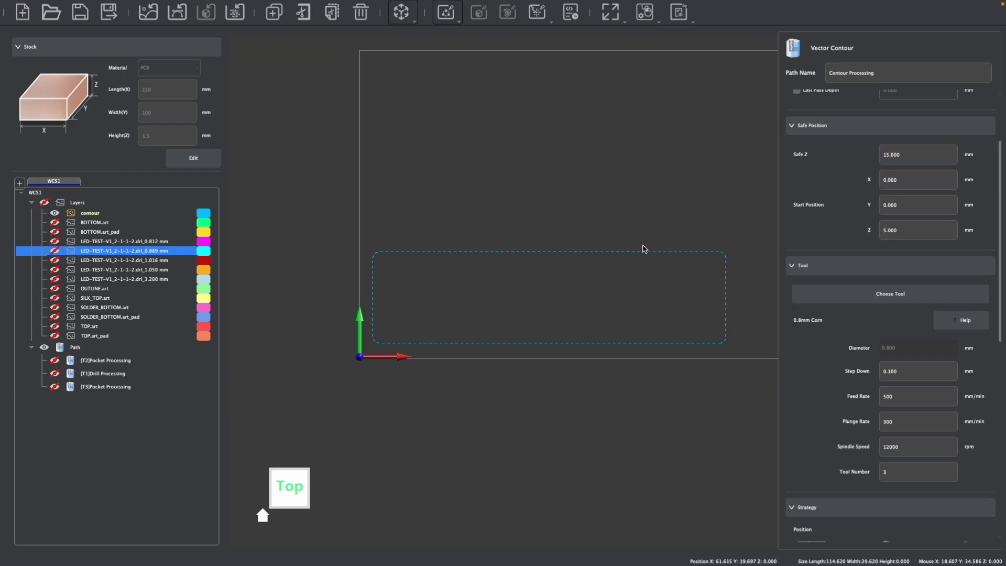
pyautogui.scroll(2, 627, 249)
# Step: Assign the 0.8mm Corn bit to the contour path
pyautogui.click(810, 288)
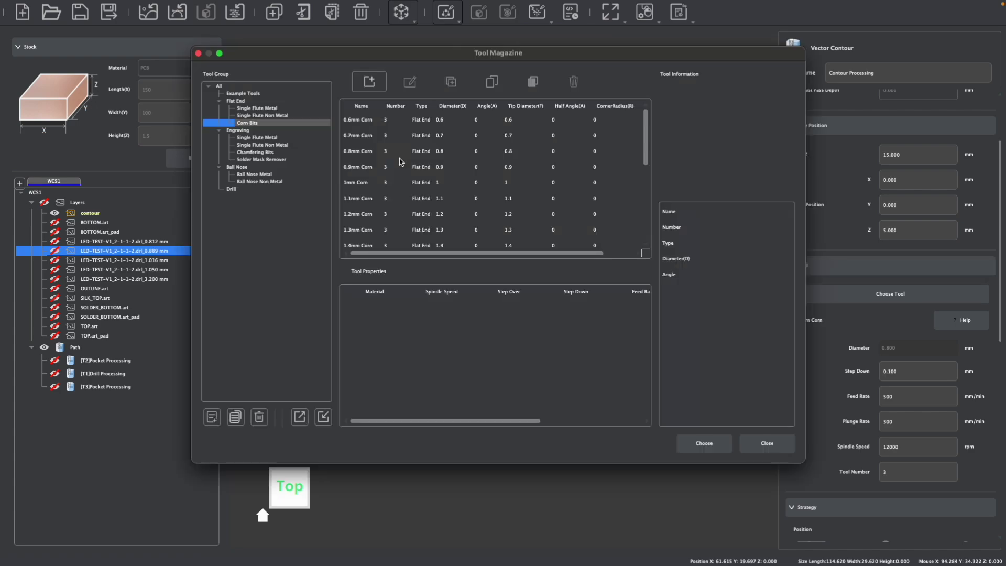
pyautogui.click(361, 153)
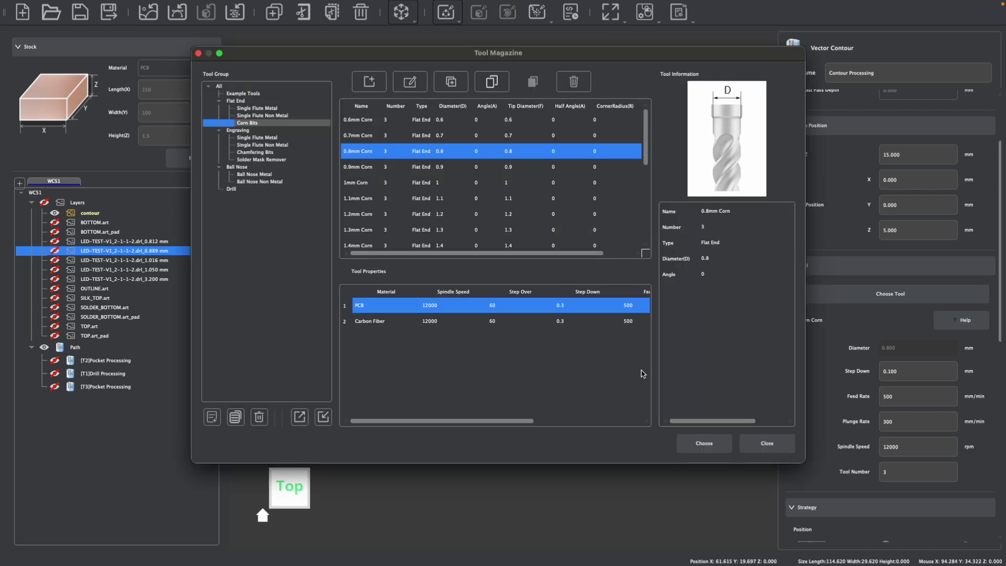
pyautogui.click(705, 444)
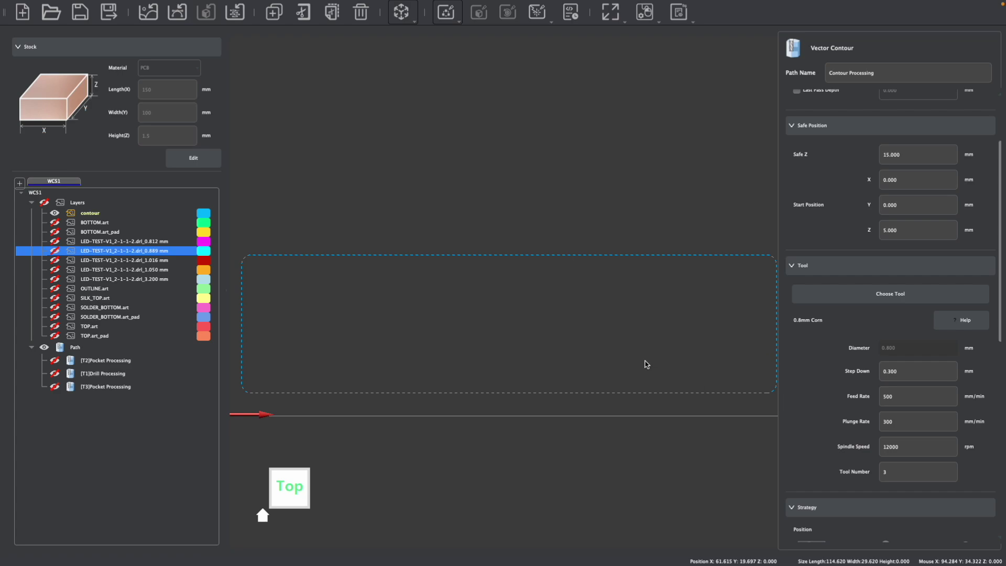
pyautogui.scroll(-2, 637, 365)
# Step: Set the contour to outside offset 0, climb cutting, and ramping over 10 mm at 15°
pyautogui.scroll(-1, 843, 345)
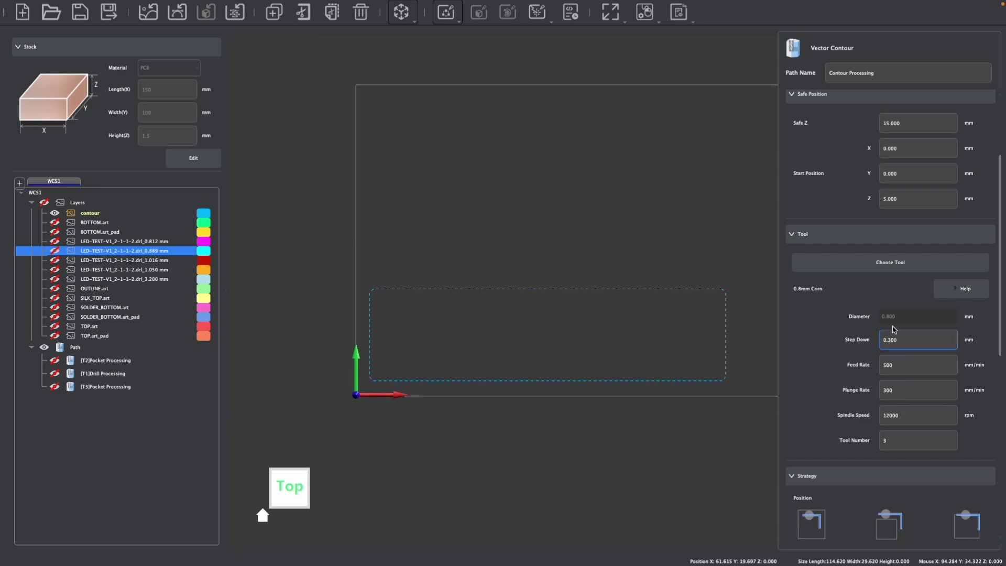
pyautogui.scroll(-5, 900, 349)
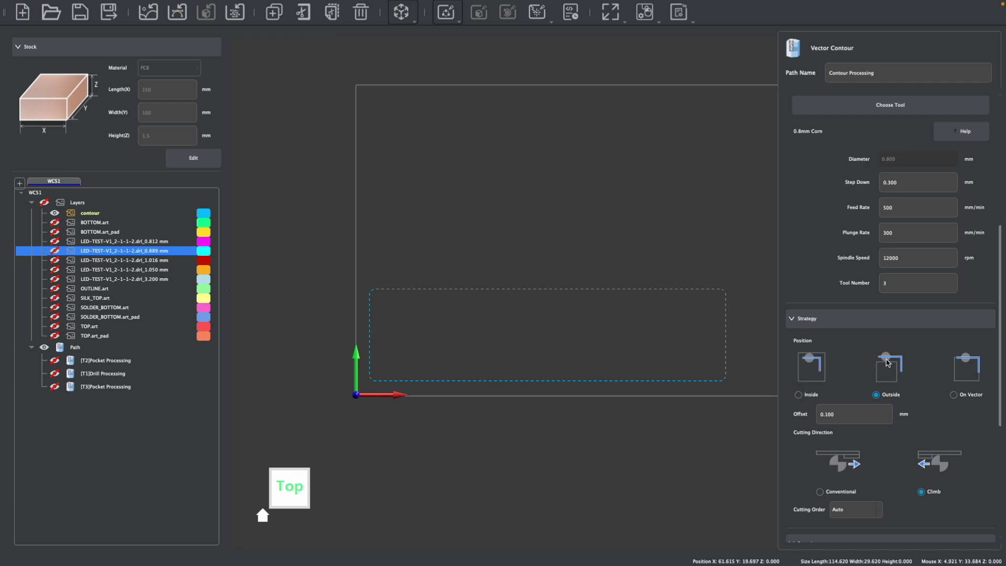
pyautogui.scroll(-1, 894, 371)
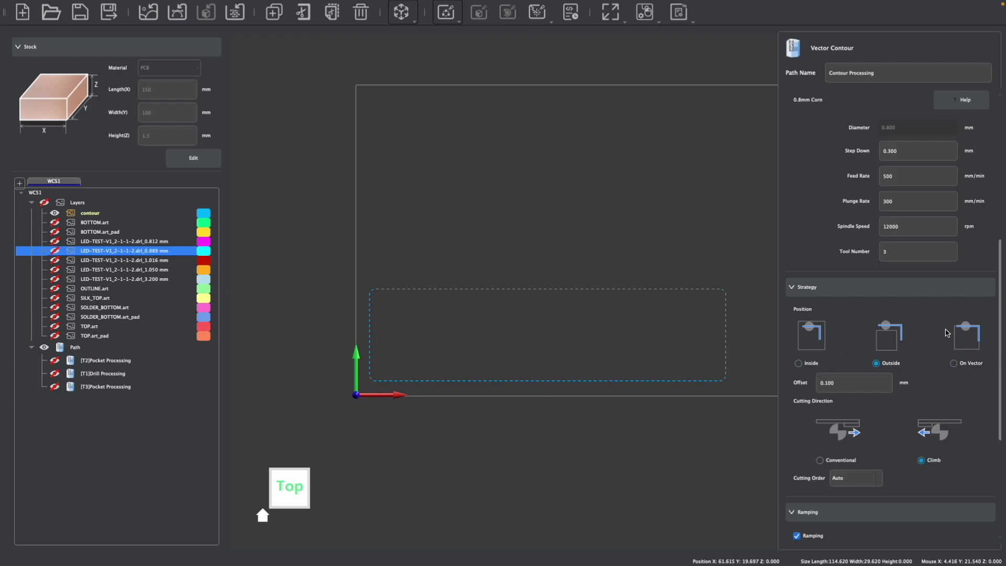
pyautogui.scroll(-1, 919, 403)
pyautogui.moveTo(841, 353); pyautogui.dragTo(809, 353)
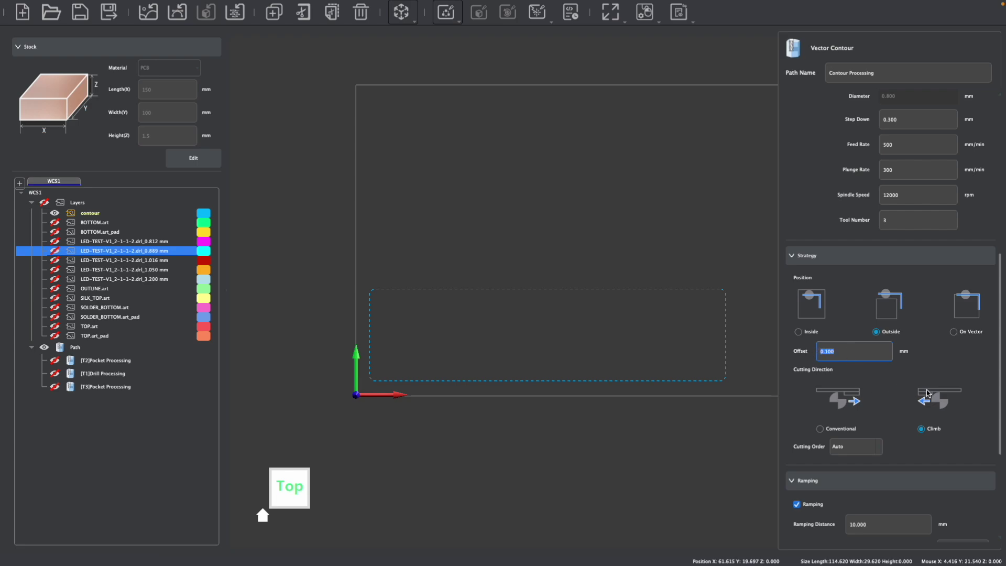
pyautogui.write('0')
pyautogui.scroll(-3, 912, 338)
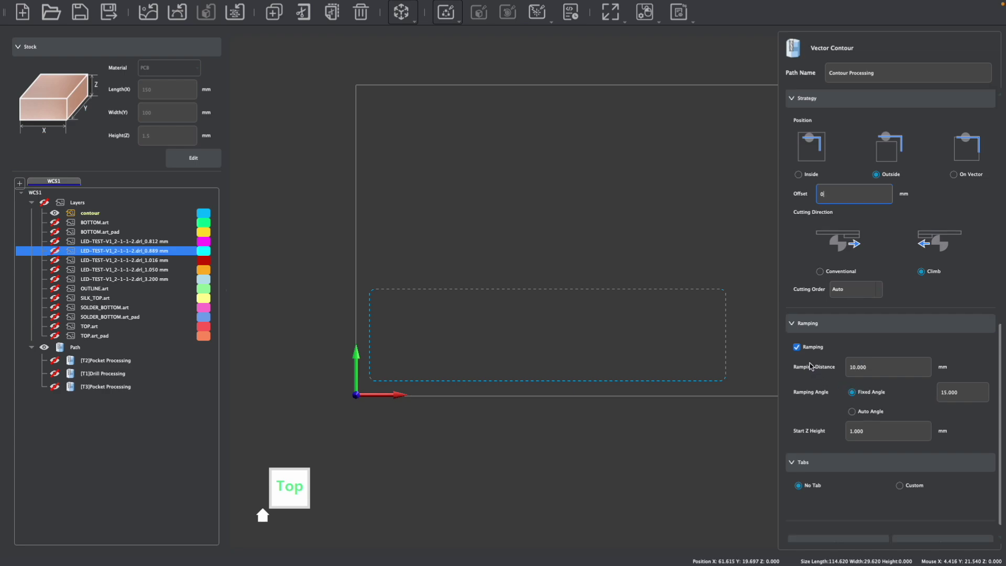
pyautogui.click(874, 361)
pyautogui.moveTo(867, 363); pyautogui.dragTo(843, 368)
pyautogui.click(891, 369)
pyautogui.scroll(-1, 877, 369)
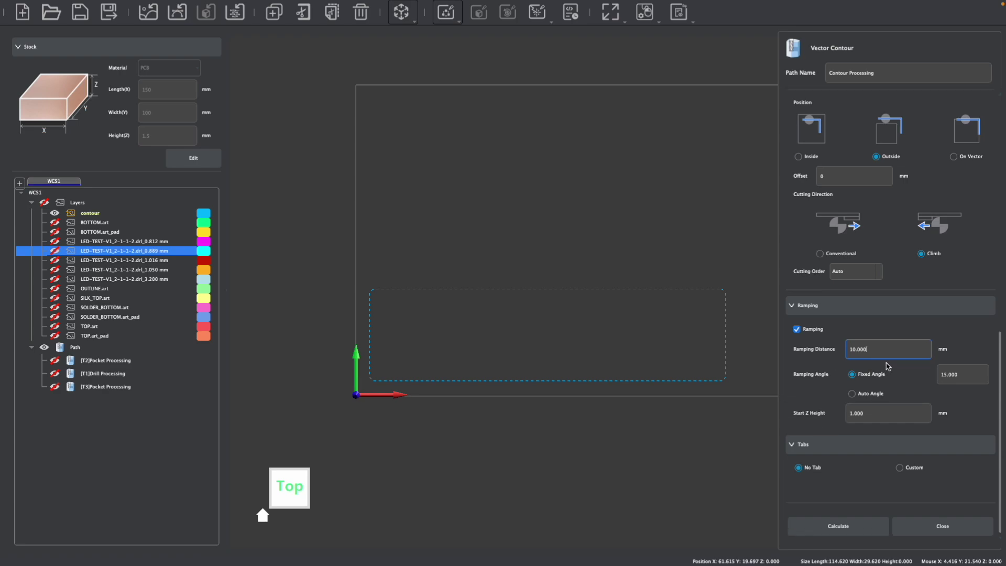
# Step: Try and clear custom tabs, then calculate [T3]Contour Processing with no tabs and 0.100 mm offset
pyautogui.moveTo(699, 414); pyautogui.dragTo(675, 419, button='middle')
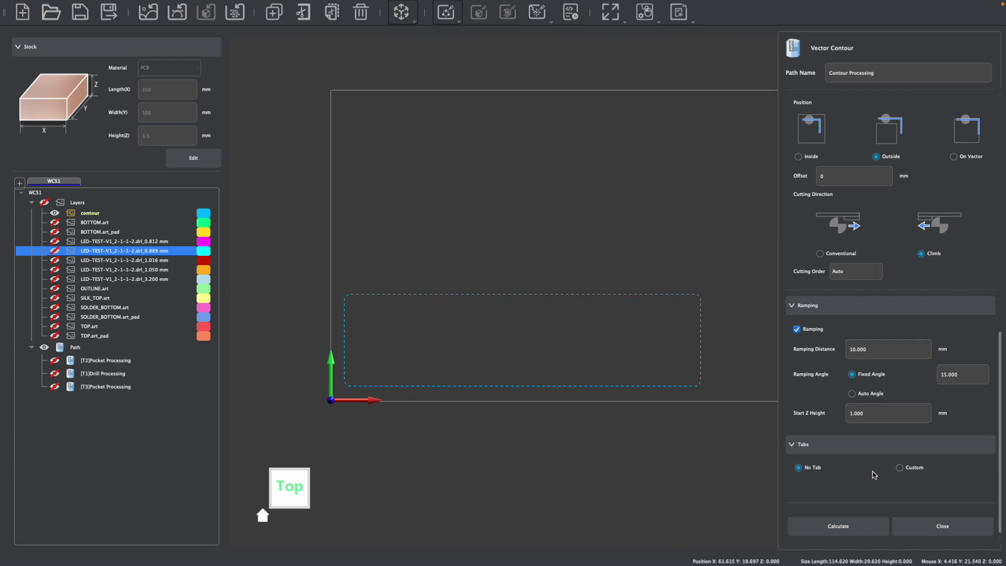
pyautogui.click(899, 467)
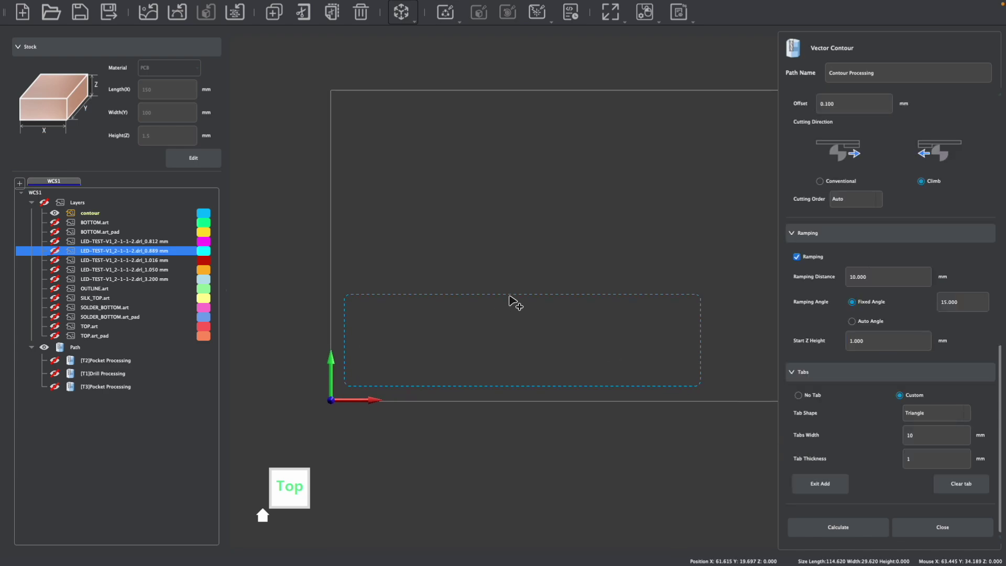
pyautogui.click(702, 343)
pyautogui.click(521, 389)
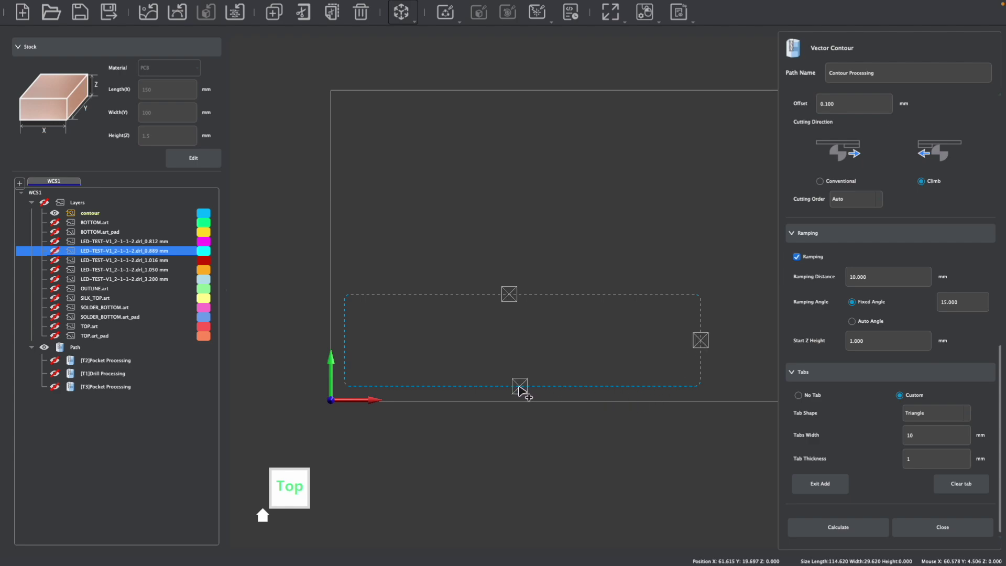
pyautogui.click(958, 484)
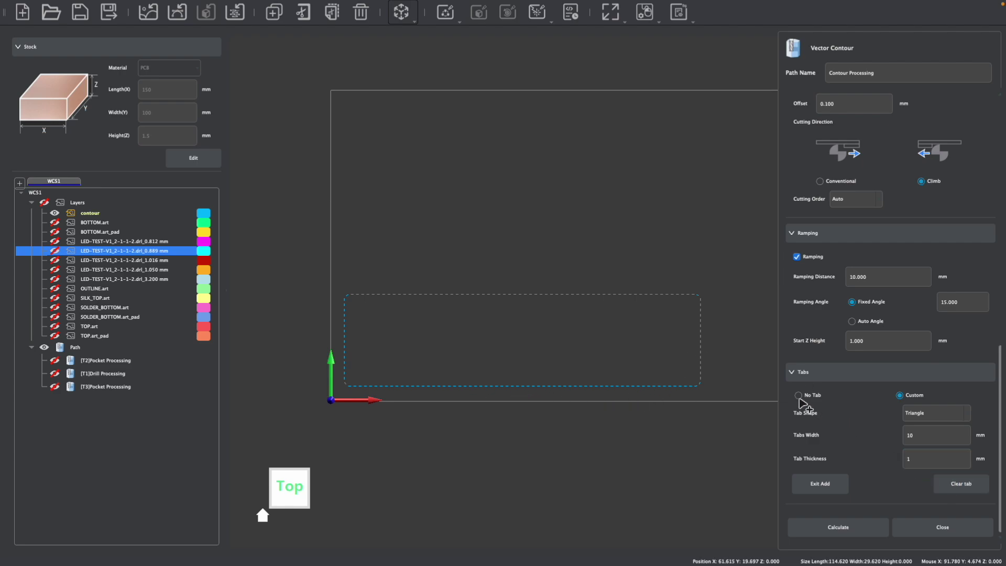
pyautogui.click(799, 395)
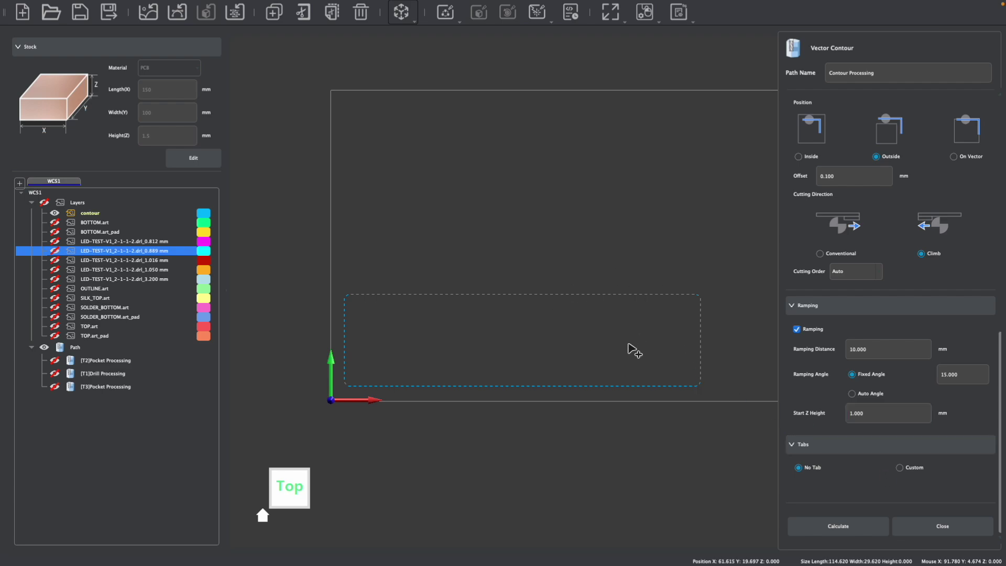
pyautogui.click(870, 526)
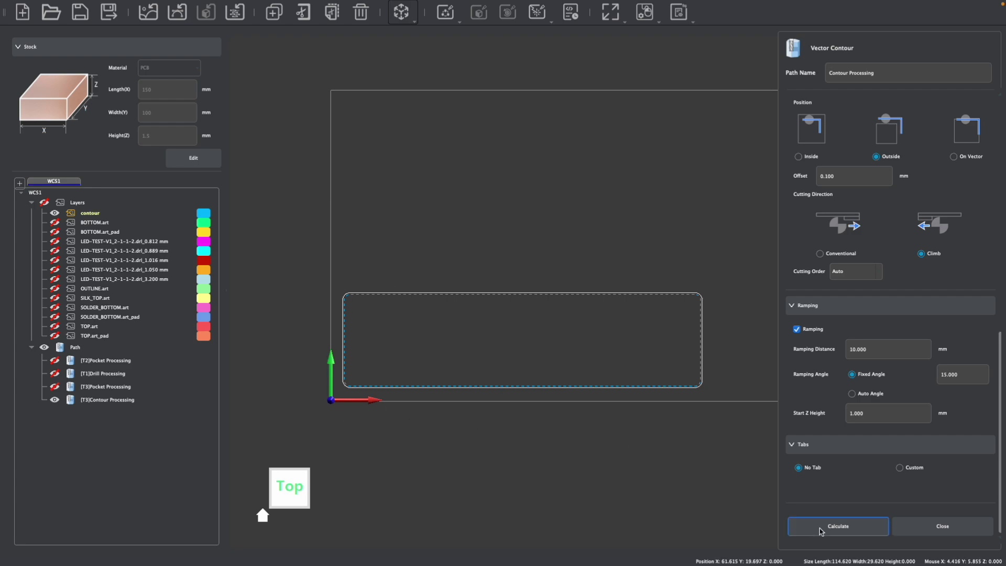
# Step: Close the contour settings, hide the contour layer, and show the T1 drill, T2 and T3 pocket toolpaths and the remaining path
pyautogui.click(942, 526)
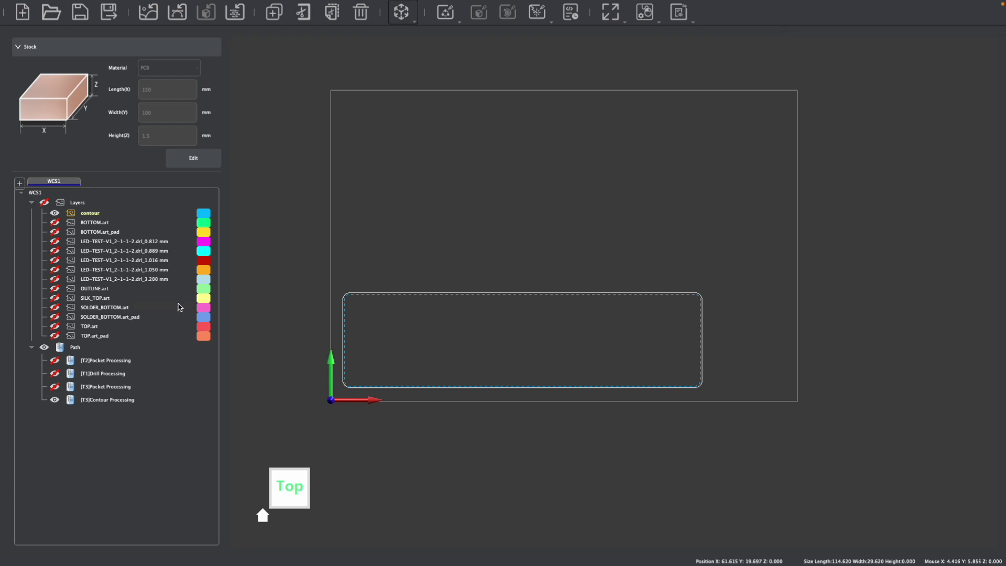
pyautogui.click(56, 213)
pyautogui.click(54, 400)
pyautogui.click(55, 387)
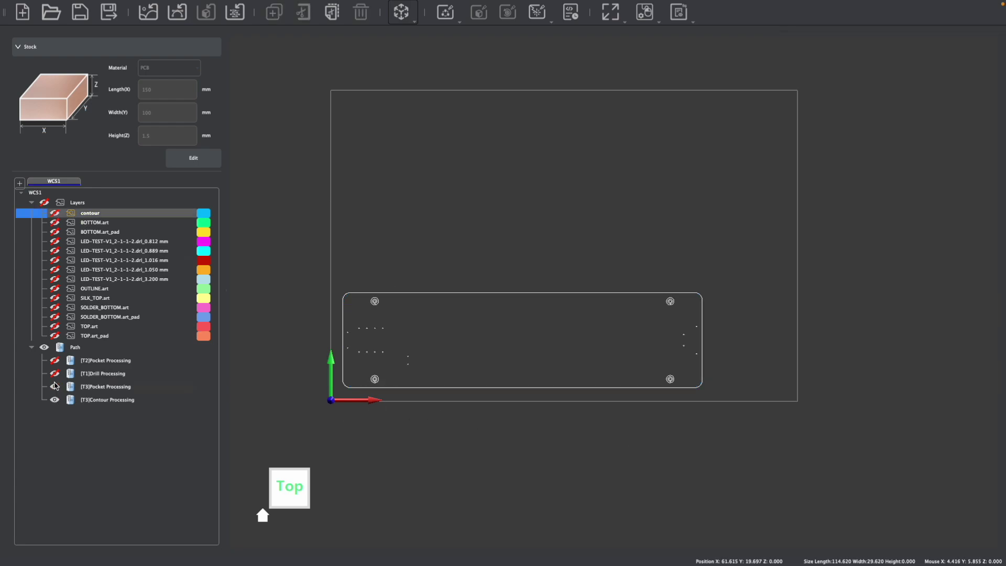
pyautogui.click(54, 373)
pyautogui.click(54, 360)
pyautogui.scroll(2, 267, 356)
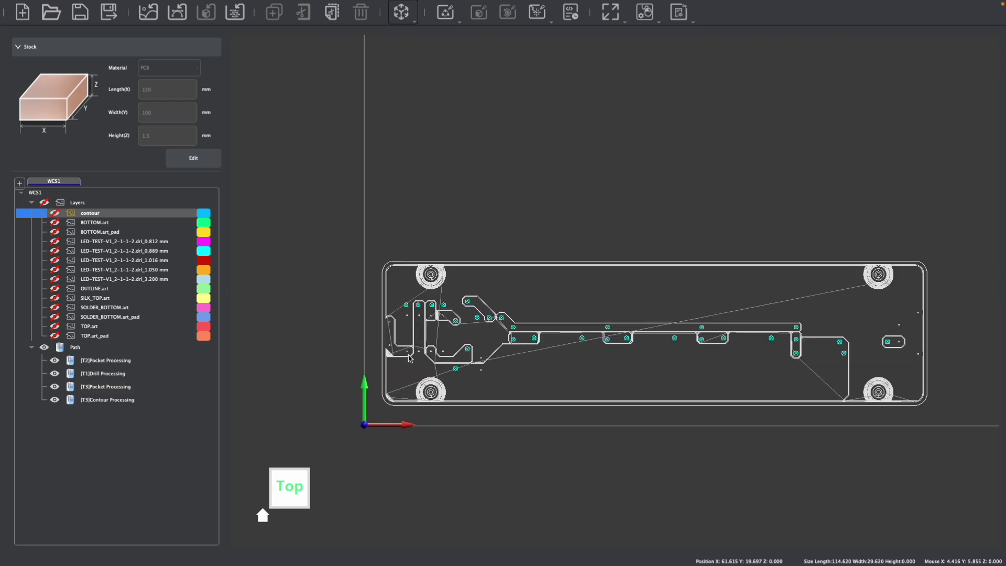
pyautogui.scroll(2, 409, 358)
pyautogui.scroll(-2, 382, 359)
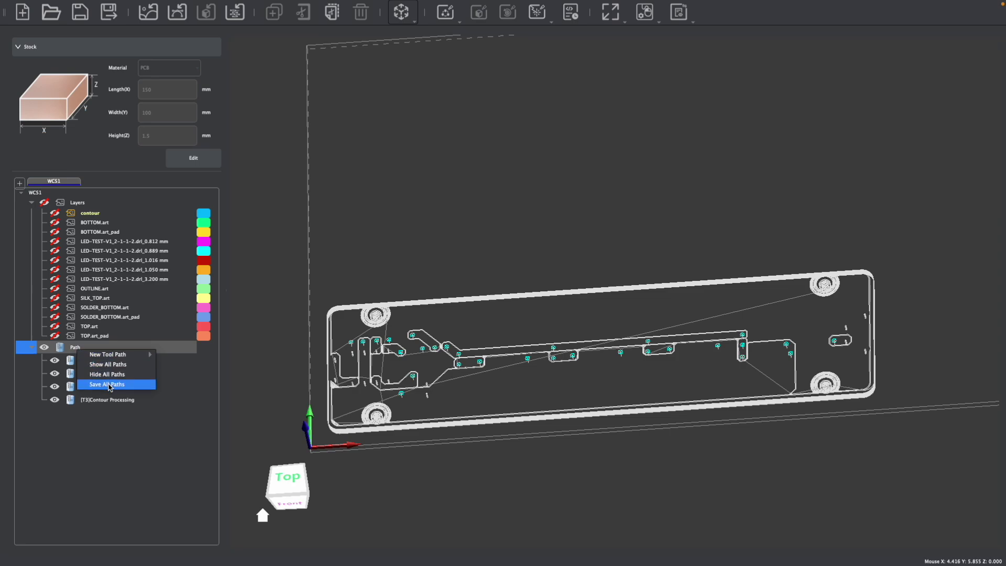
# Step: Export all toolpaths, then display SOLDER_BOTTOM.art and select all its solder-mask pads
pyautogui.click(110, 384)
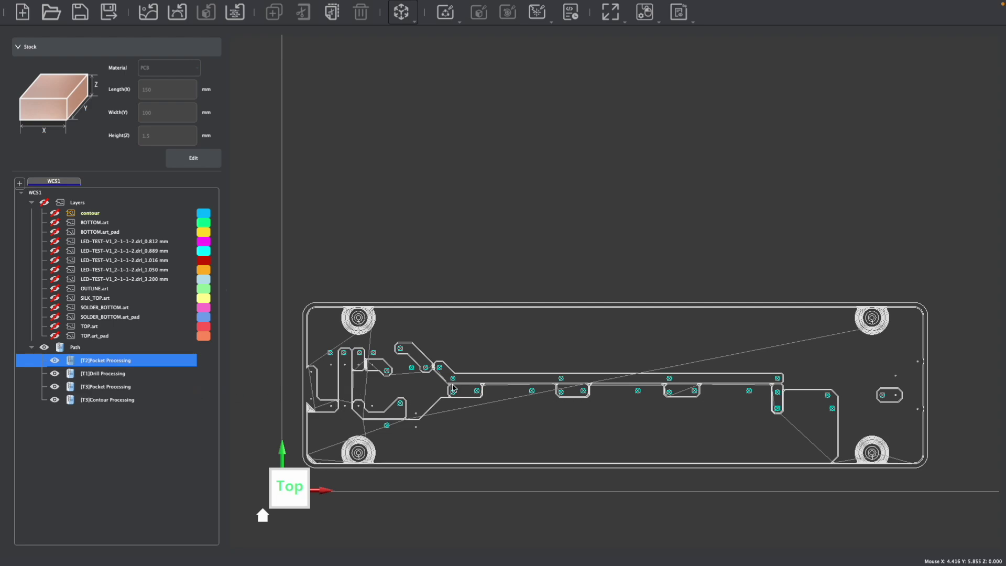
pyautogui.click(53, 308)
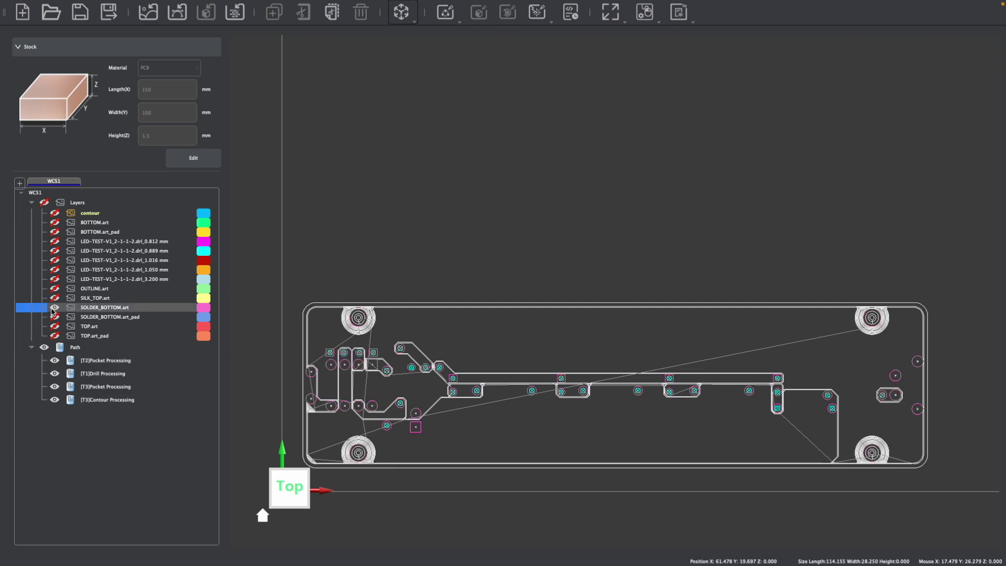
pyautogui.rightClick(116, 312)
pyautogui.click(157, 397)
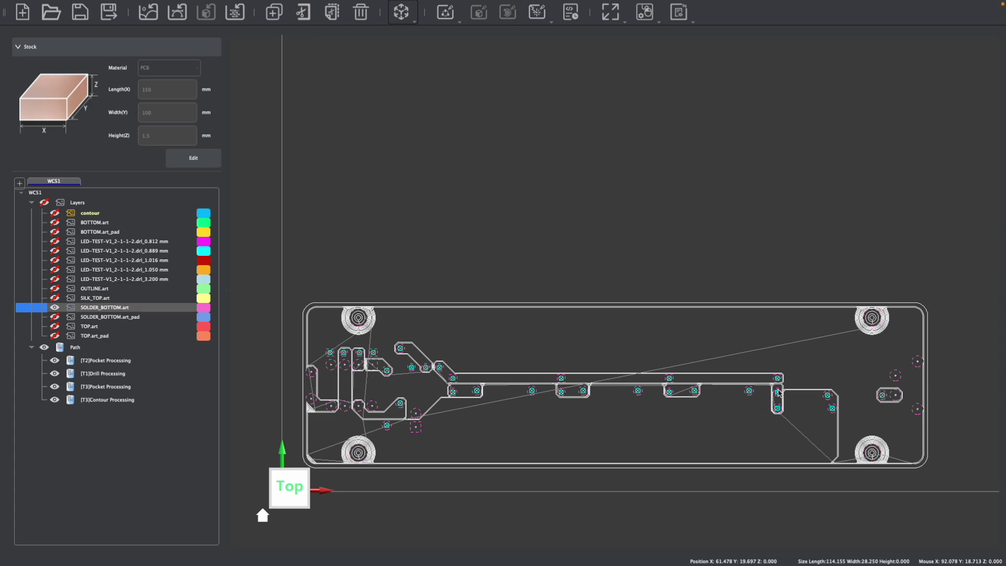
# Step: Start a Vector Pocket toolpath on the pads with a 0.2 mm end depth
pyautogui.click(446, 12)
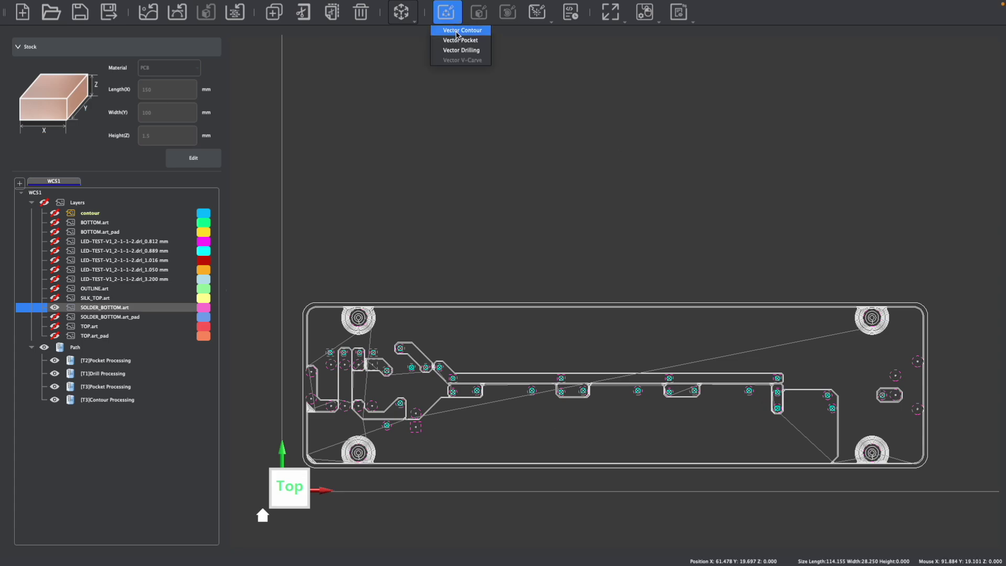
pyautogui.click(463, 40)
pyautogui.scroll(5, 938, 160)
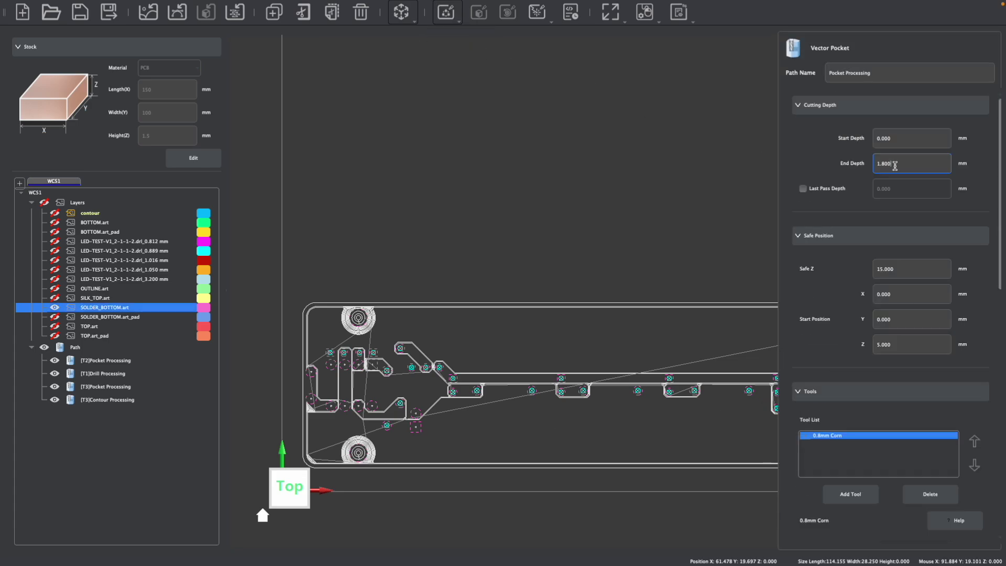
pyautogui.doubleClick(891, 164)
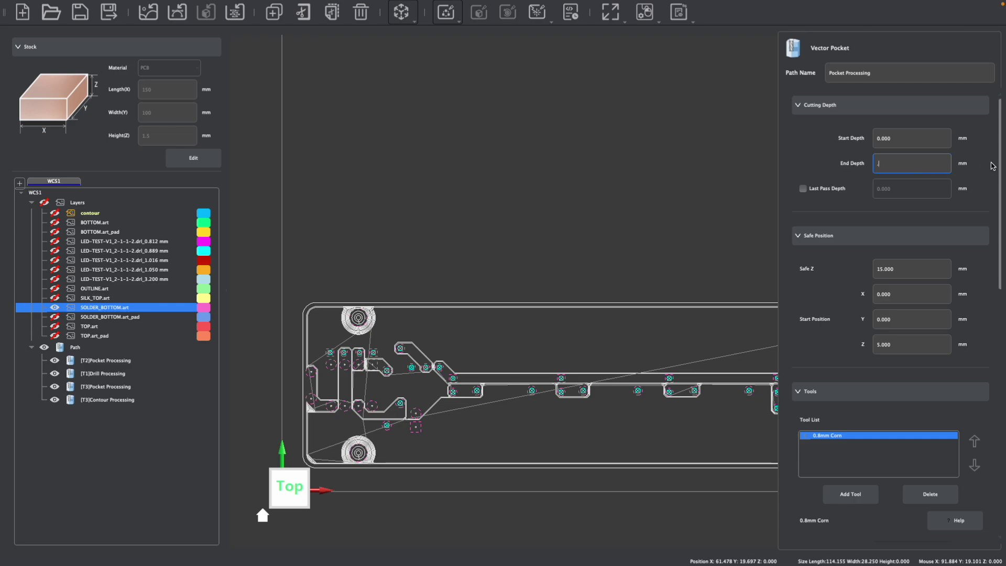
pyautogui.write('.2')
pyautogui.scroll(-2, 859, 220)
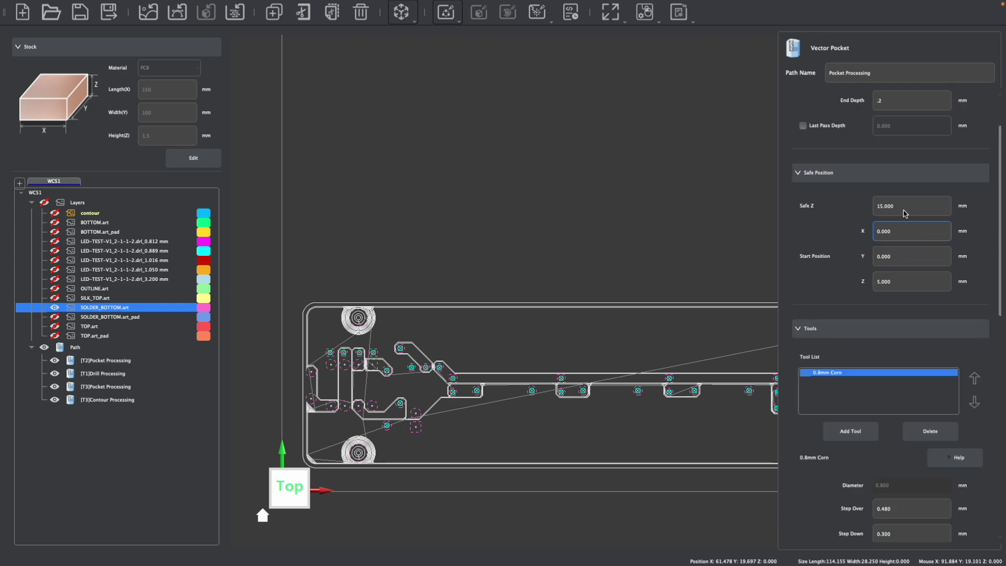
pyautogui.scroll(-1, 883, 228)
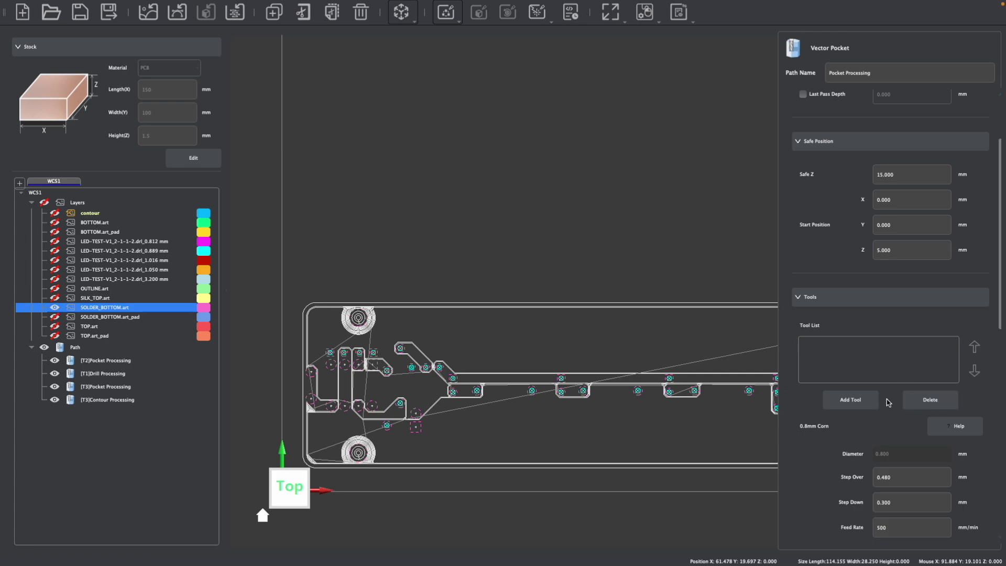
# Step: Assign the 0.3mm*30° Solder Mask Removal bit and calculate the [T5]Pocket Processing toolpath
pyautogui.click(854, 398)
pyautogui.click(263, 159)
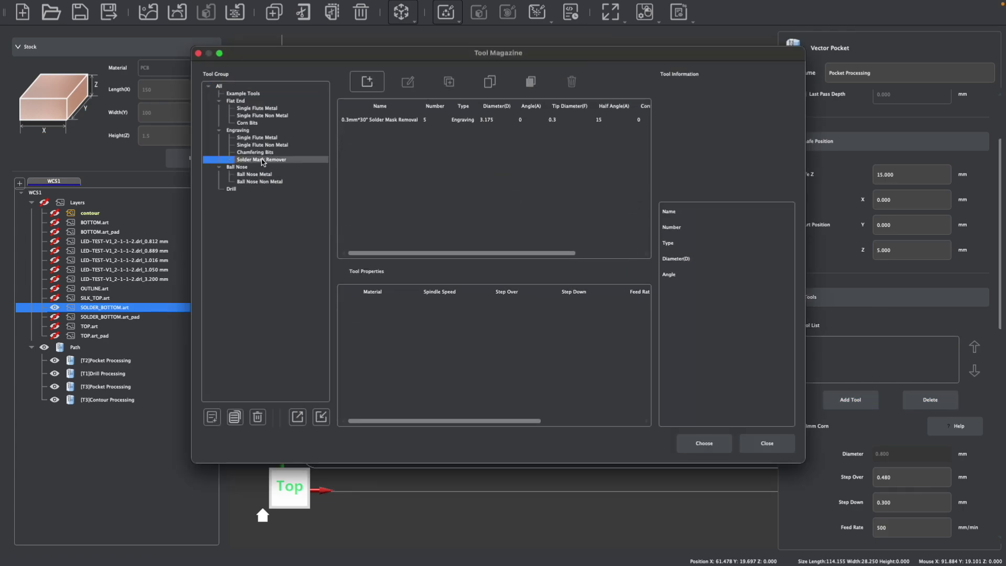
pyautogui.click(372, 121)
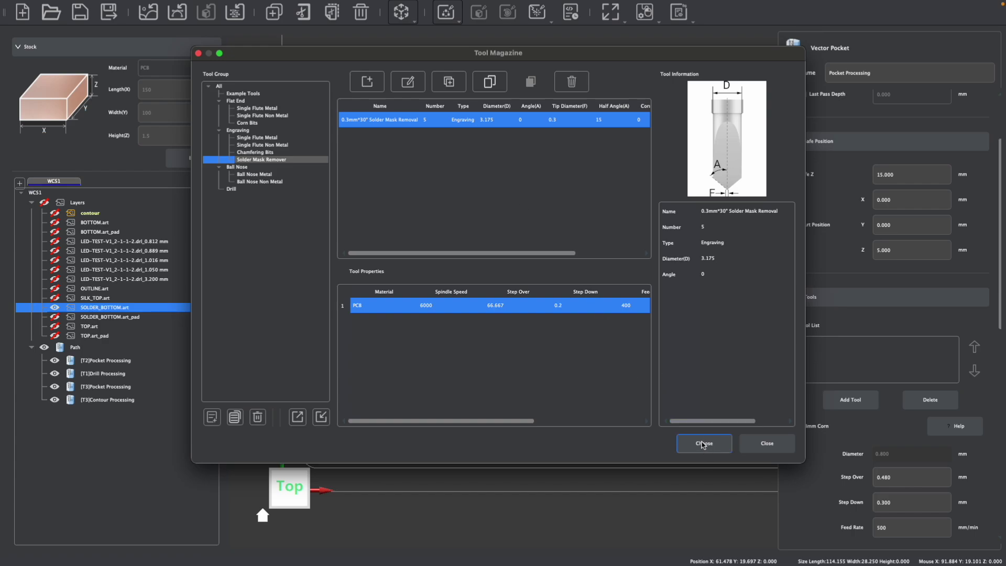
pyautogui.click(704, 443)
pyautogui.scroll(-3, 860, 338)
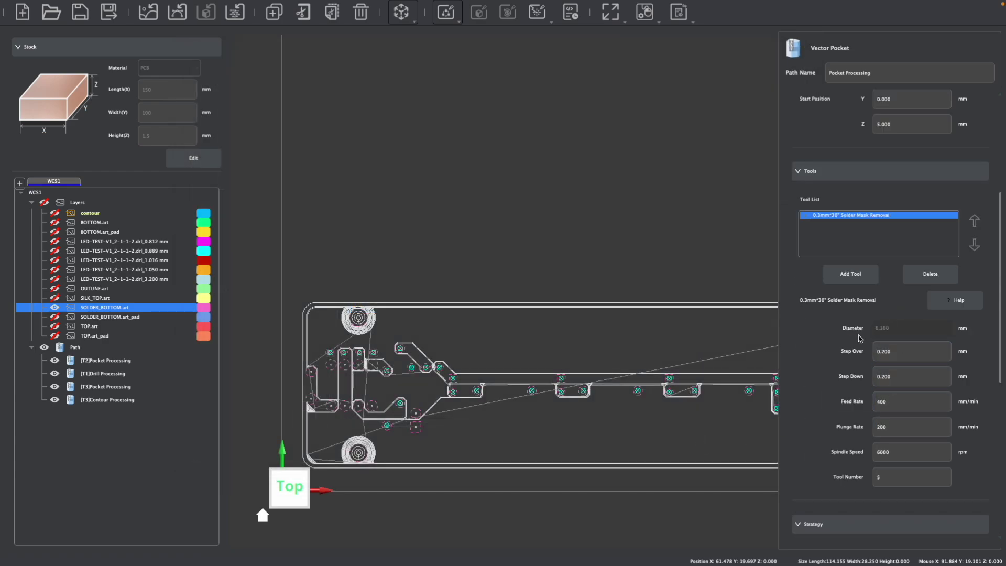
pyautogui.scroll(-4, 860, 339)
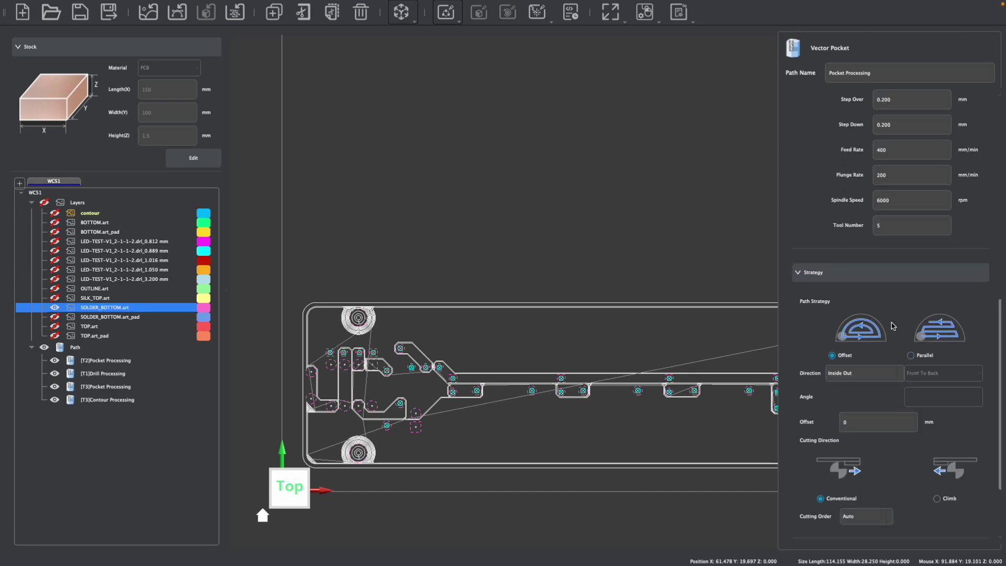
pyautogui.scroll(-2, 894, 326)
pyautogui.click(839, 526)
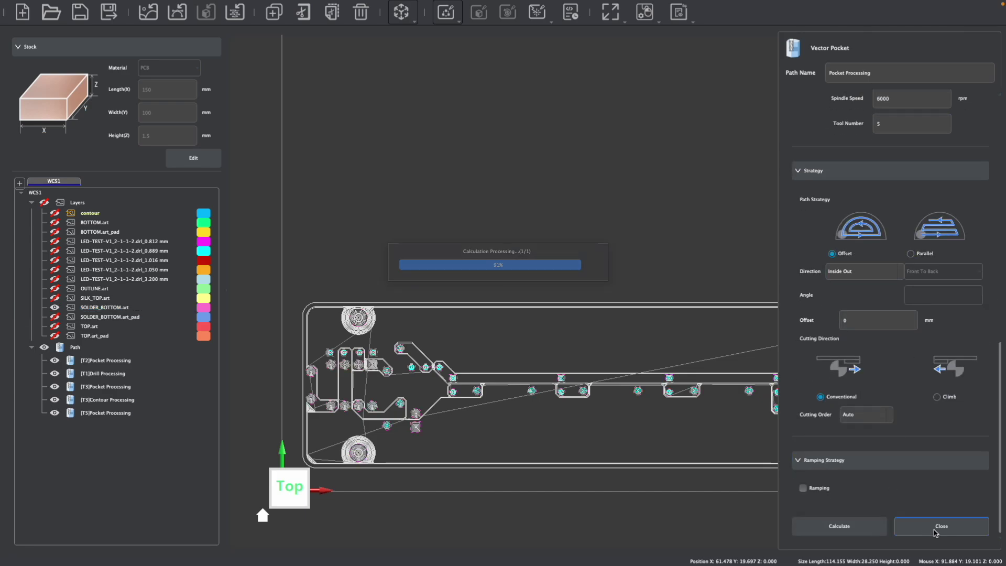
pyautogui.click(935, 527)
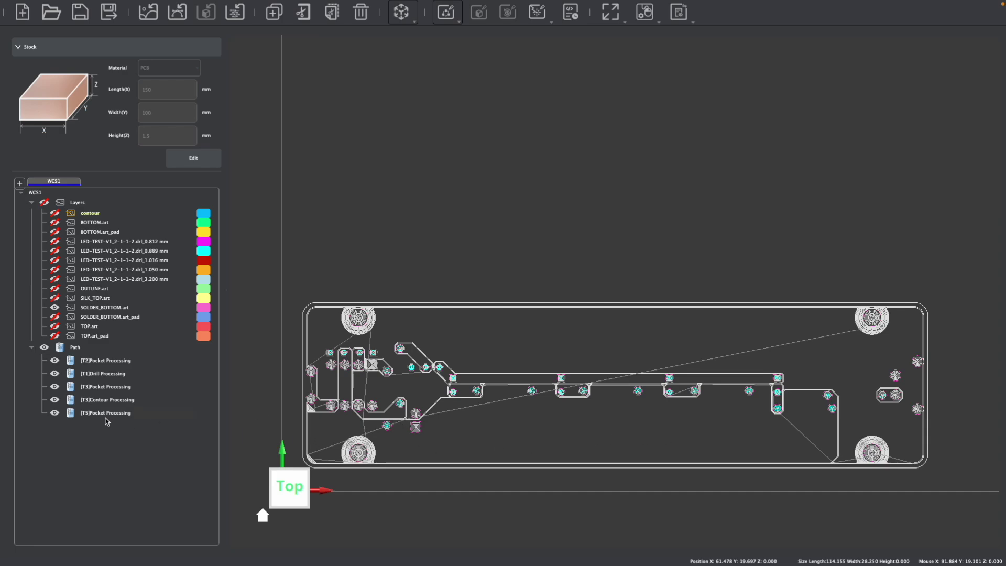
pyautogui.moveTo(110, 414); pyautogui.dragTo(114, 362)
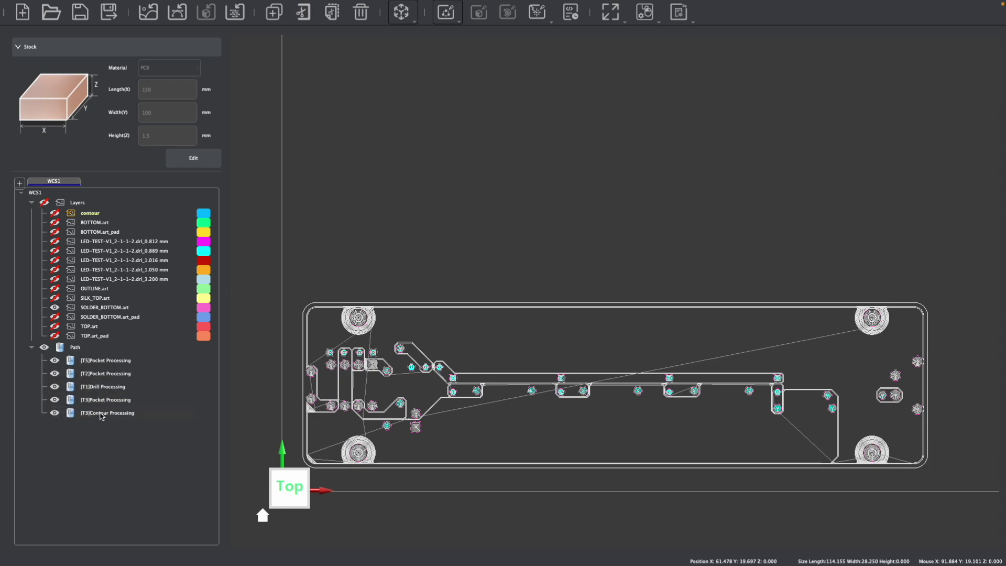
pyautogui.moveTo(102, 416); pyautogui.dragTo(108, 363)
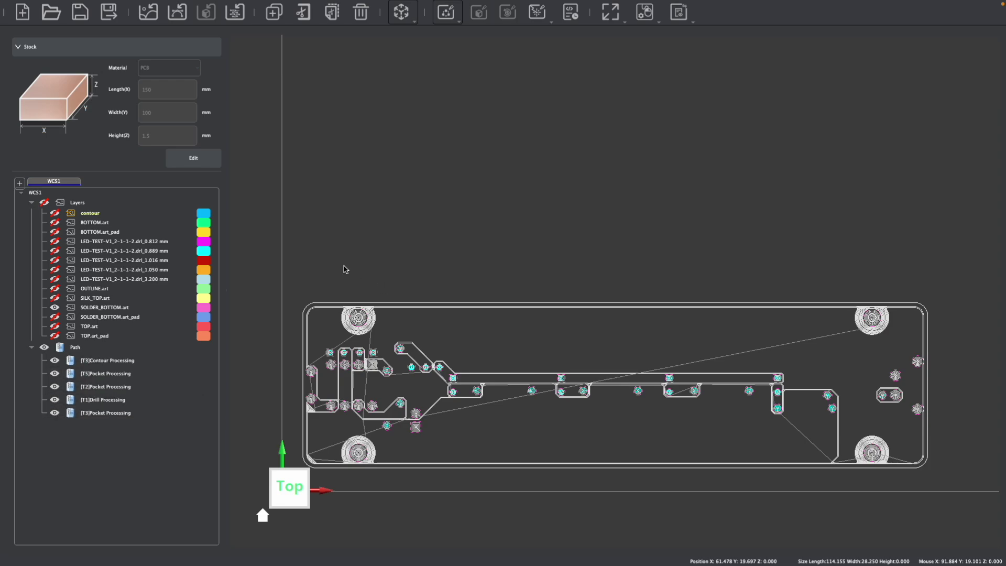
pyautogui.click(468, 243)
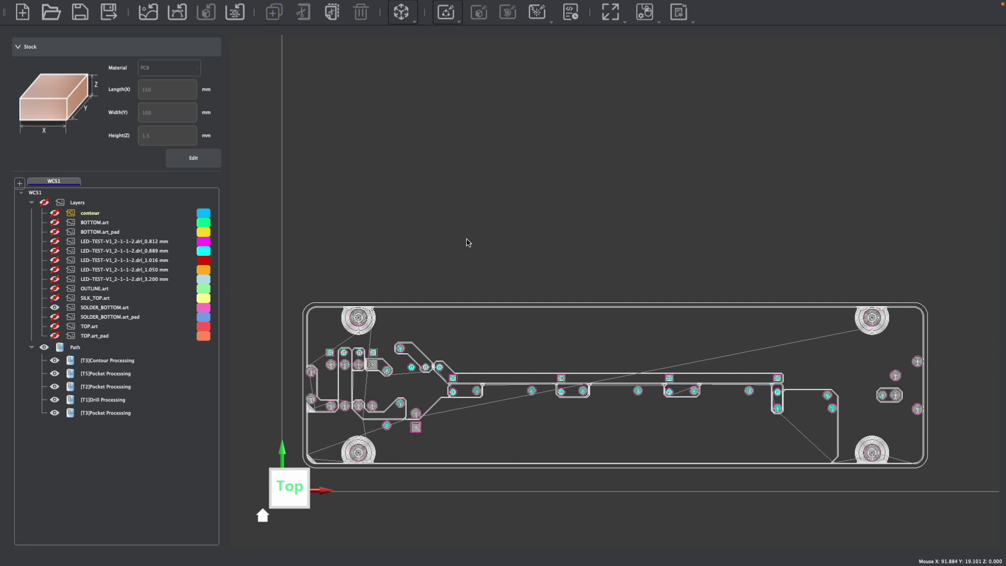
pyautogui.rightClick(97, 361)
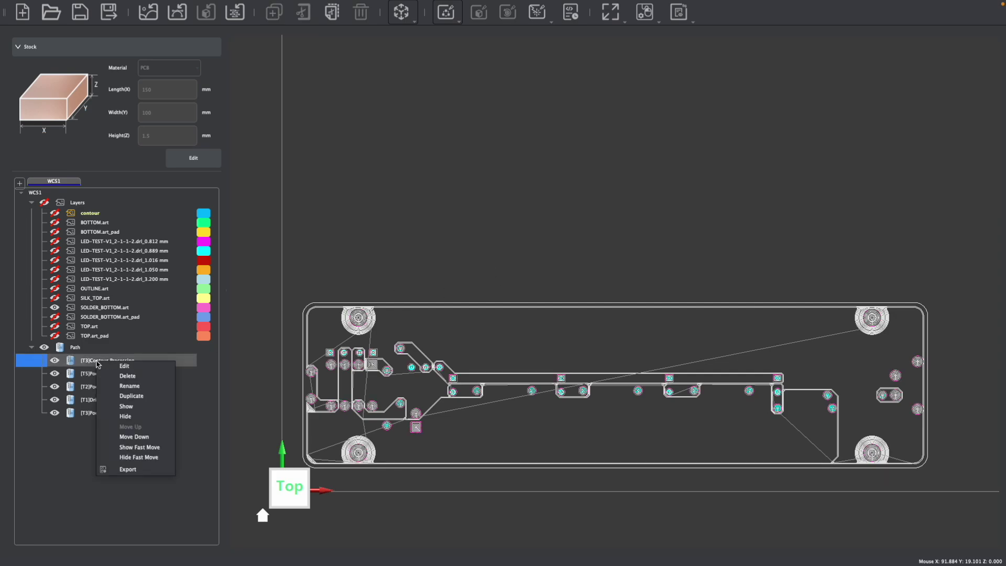
pyautogui.click(125, 469)
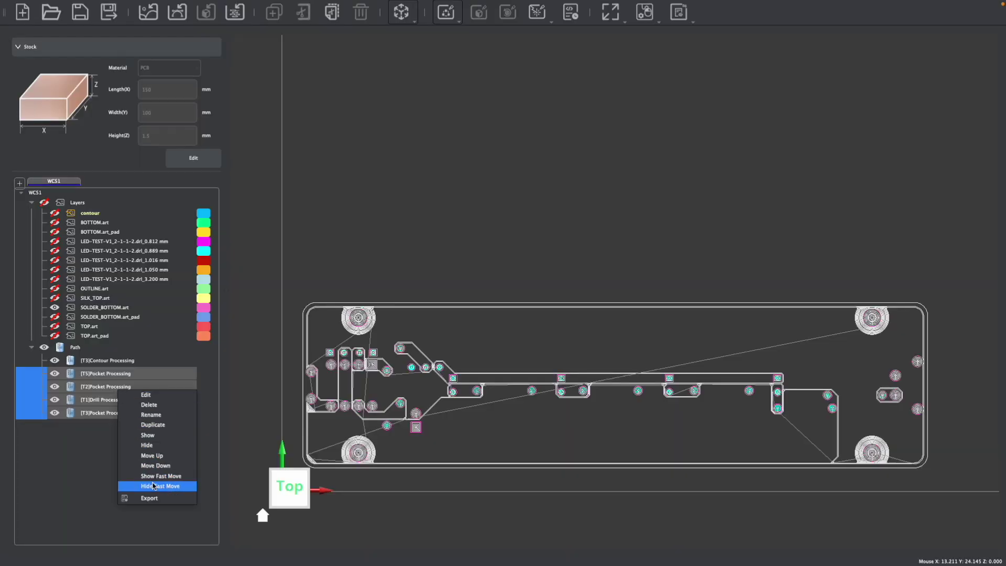
pyautogui.click(147, 497)
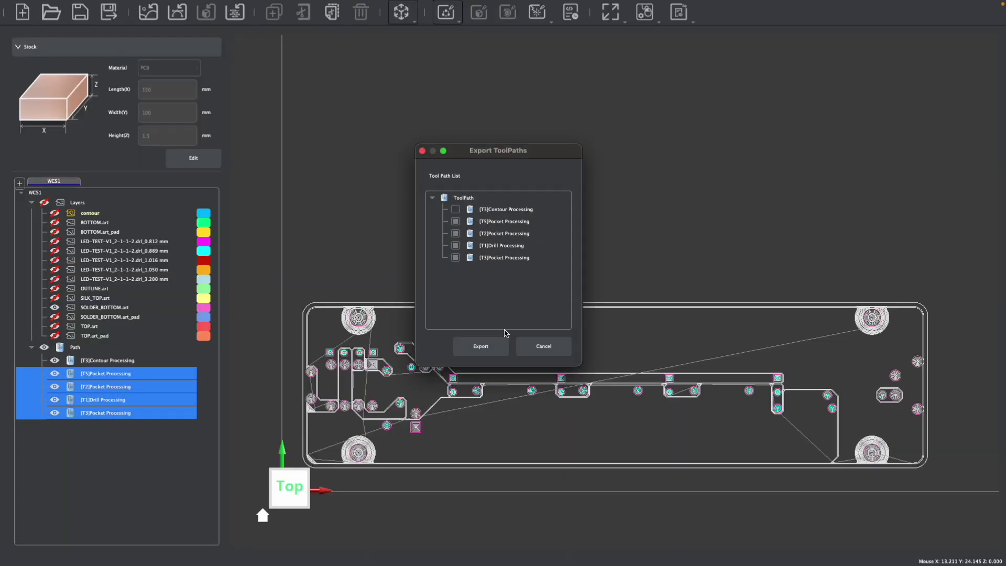
pyautogui.click(544, 346)
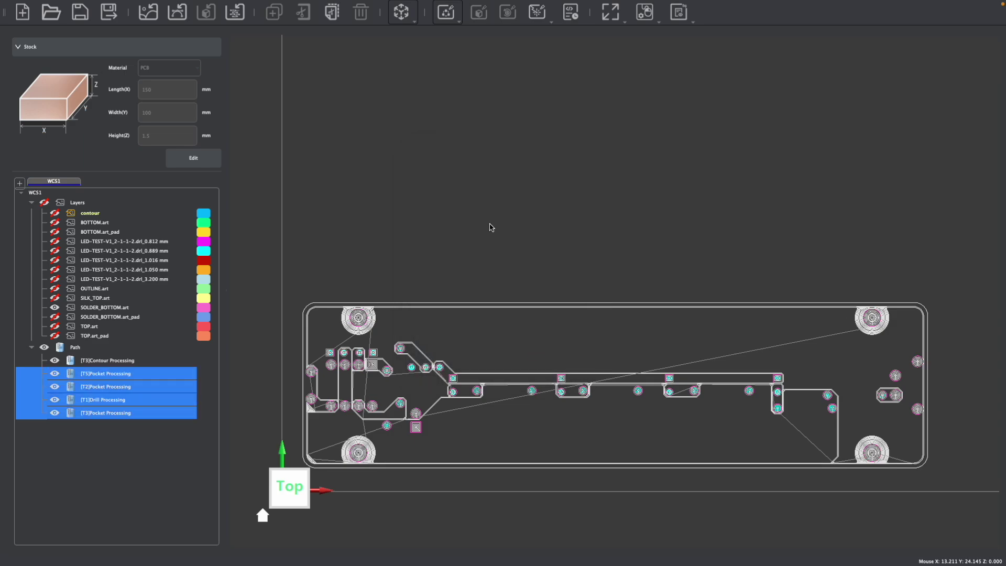
pyautogui.scroll(-2, 508, 232)
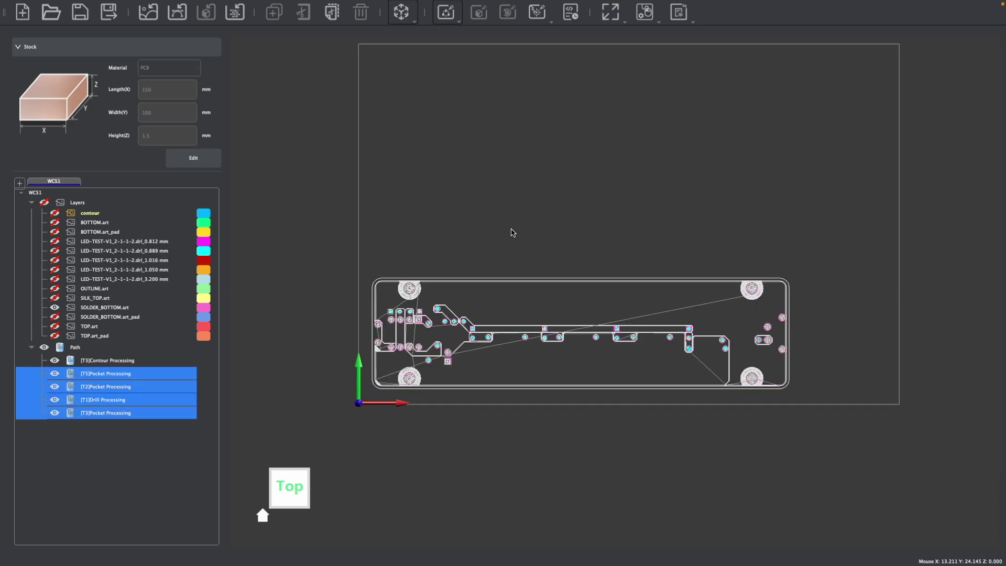
pyautogui.scroll(2, 631, 219)
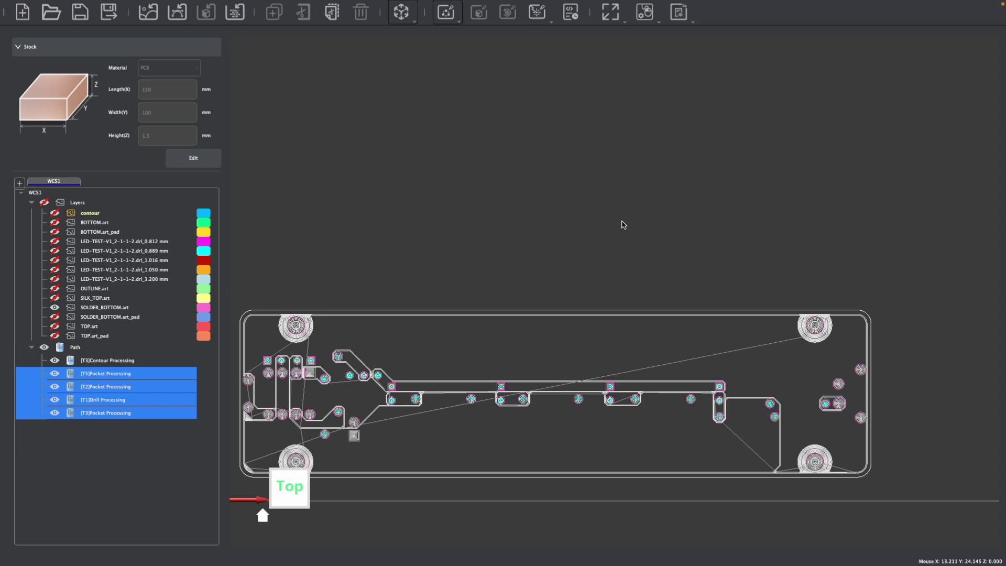
pyautogui.scroll(-2, 624, 224)
pyautogui.click(353, 349)
pyautogui.scroll(2, 442, 346)
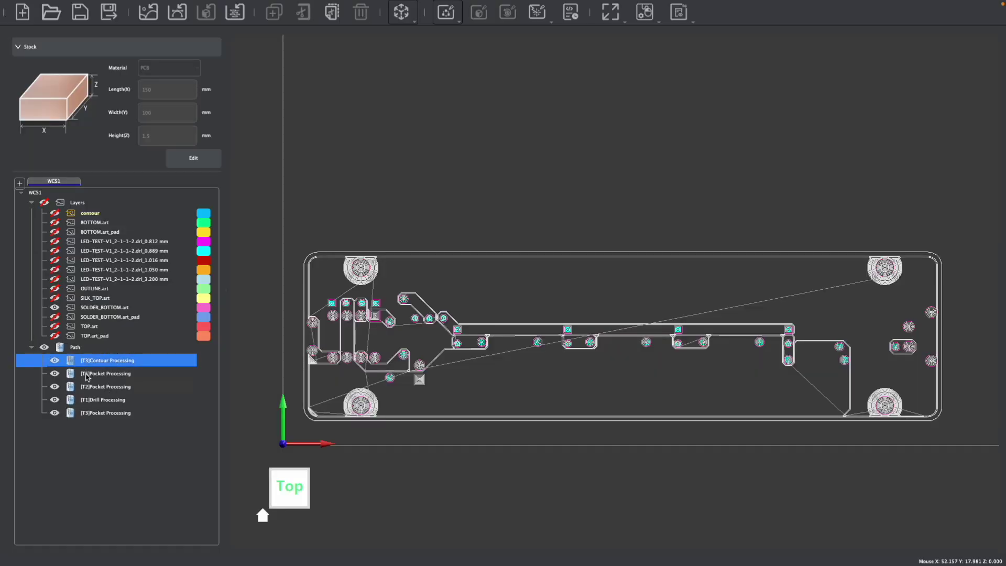
# Step: Hide SOLDER_BOTTOM.art, show SILK_TOP.art and select all its silkscreen graphics
pyautogui.click(54, 307)
pyautogui.click(54, 298)
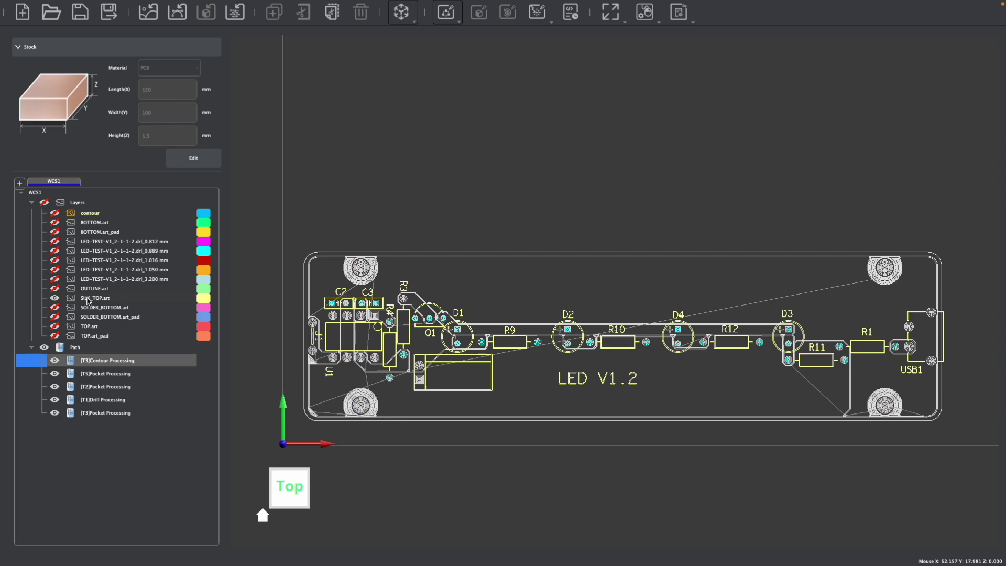
pyautogui.click(90, 301)
pyautogui.rightClick(96, 301)
pyautogui.moveTo(113, 373)
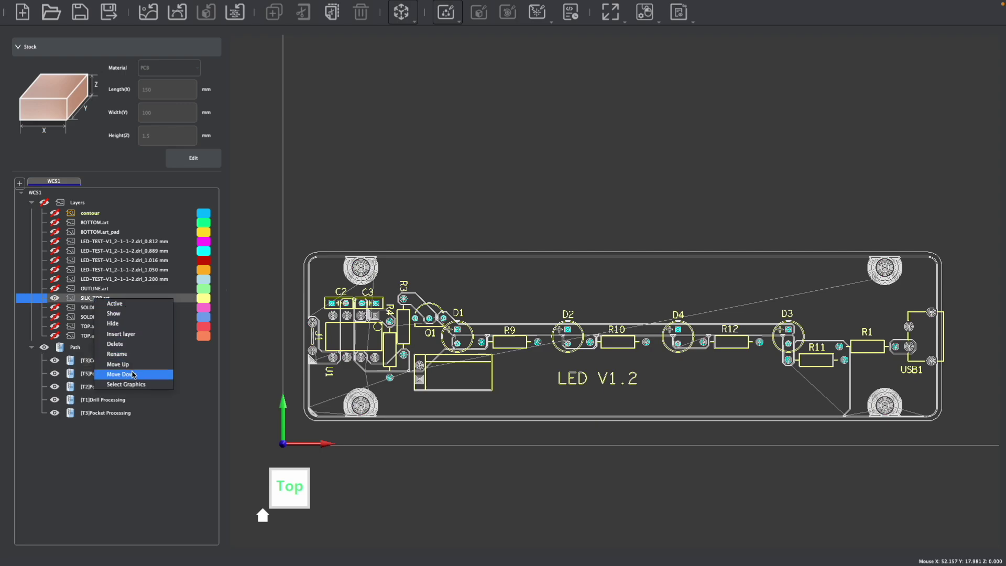
pyautogui.click(138, 385)
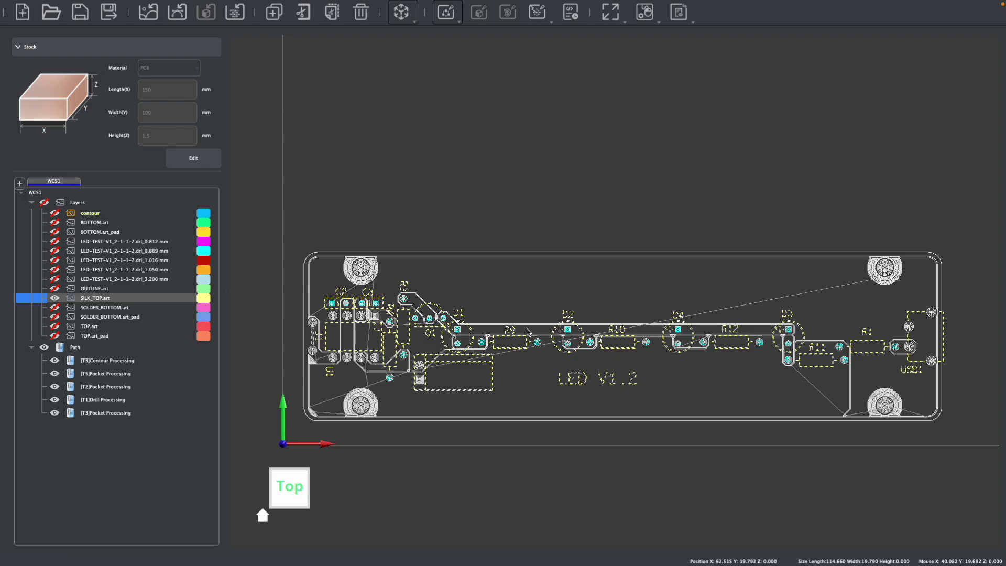
# Step: Create a Laser Vector toolpath at 100 mm/min, 20% power in Fill mode, and calculate it
pyautogui.click(540, 13)
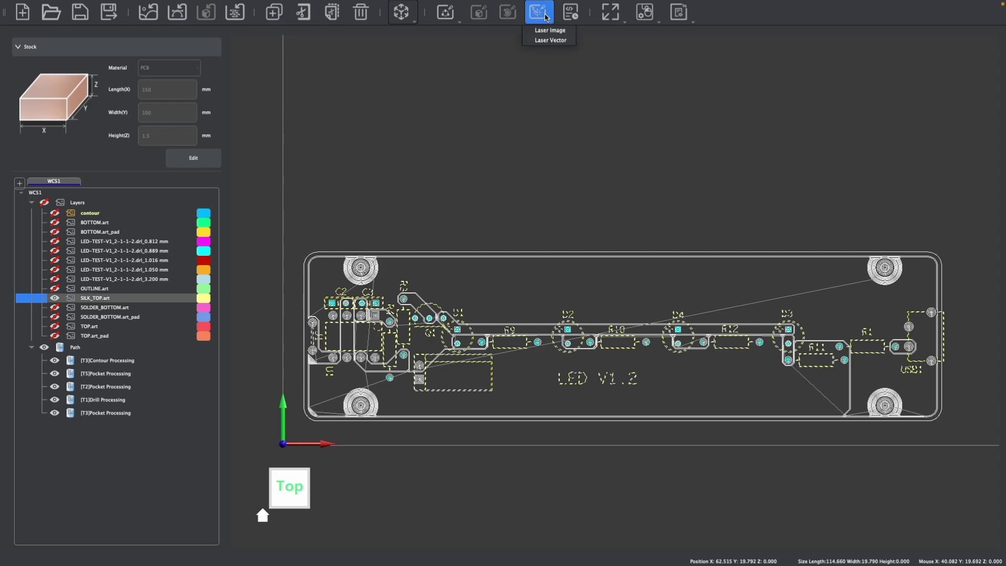
pyautogui.click(555, 40)
pyautogui.click(912, 106)
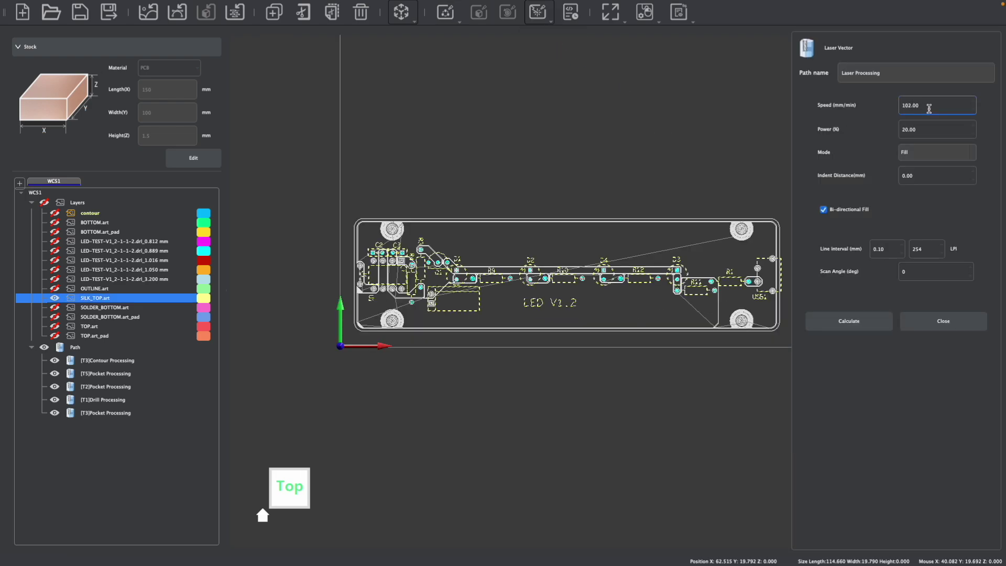
pyautogui.moveTo(928, 107); pyautogui.dragTo(890, 113)
pyautogui.press('Tab')
pyautogui.click(937, 131)
pyautogui.click(925, 152)
pyautogui.click(925, 150)
pyautogui.scroll(2, 616, 300)
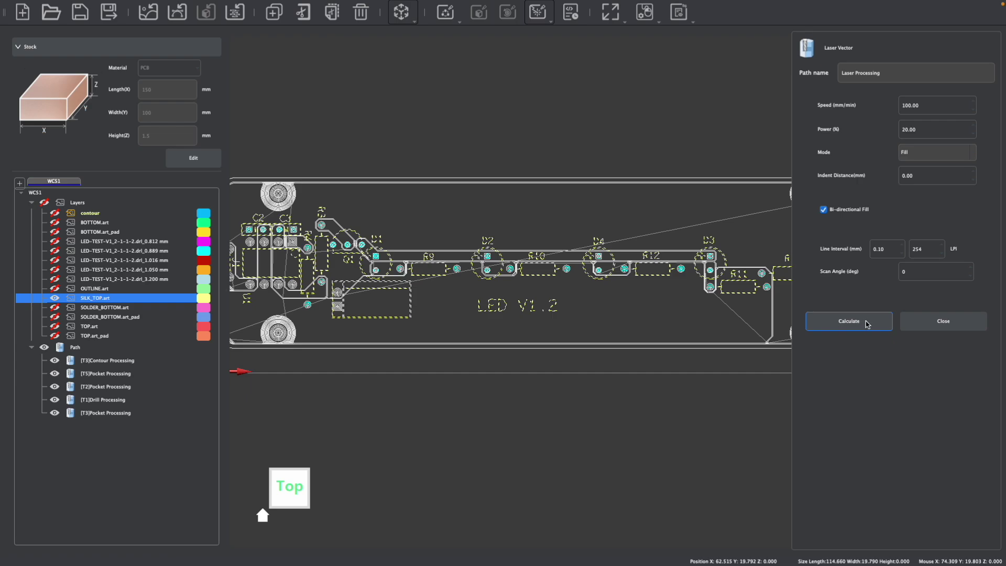
pyautogui.click(848, 320)
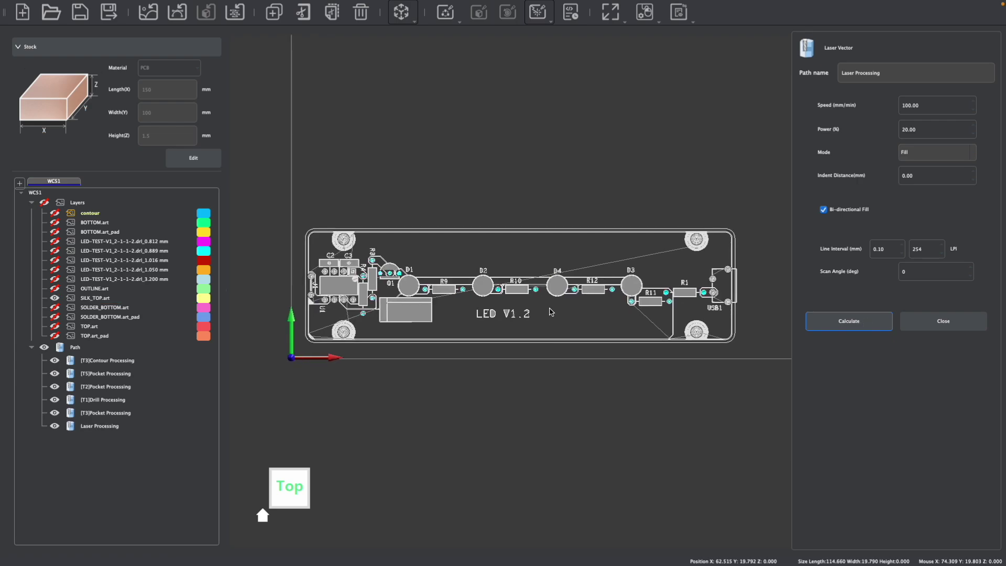
# Step: Export the Laser Processing toolpath from its right-click menu
pyautogui.click(128, 429)
pyautogui.rightClick(127, 429)
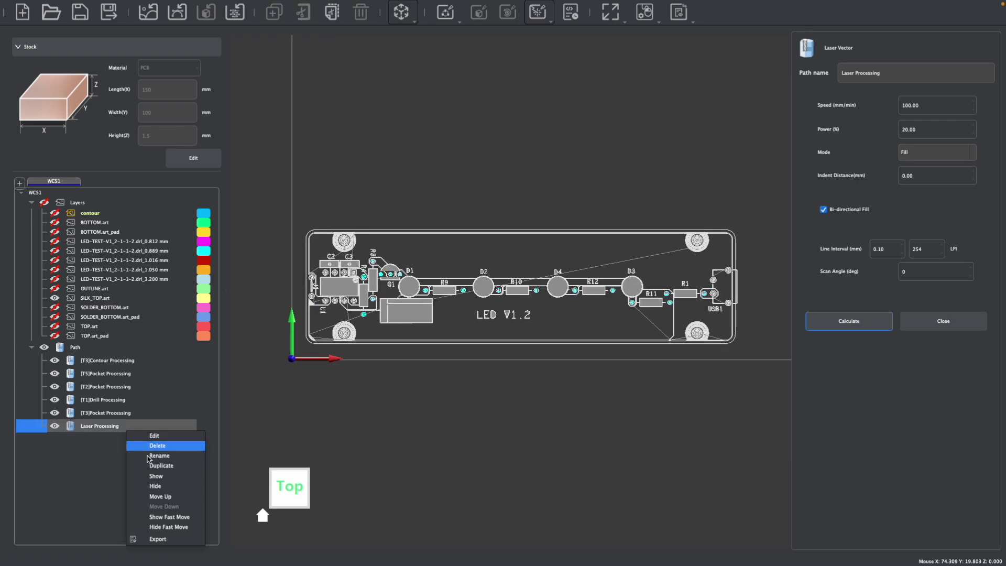
pyautogui.click(173, 538)
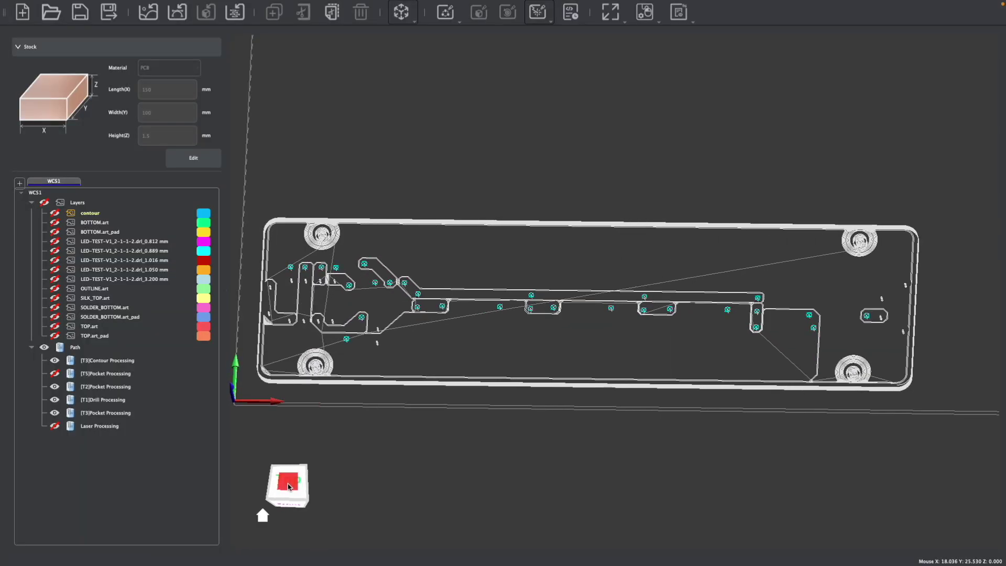
# Step: Orbit the board, toggle the T2, T5, contour and laser paths, then show all layers and paths
pyautogui.moveTo(281, 484); pyautogui.dragTo(286, 489)
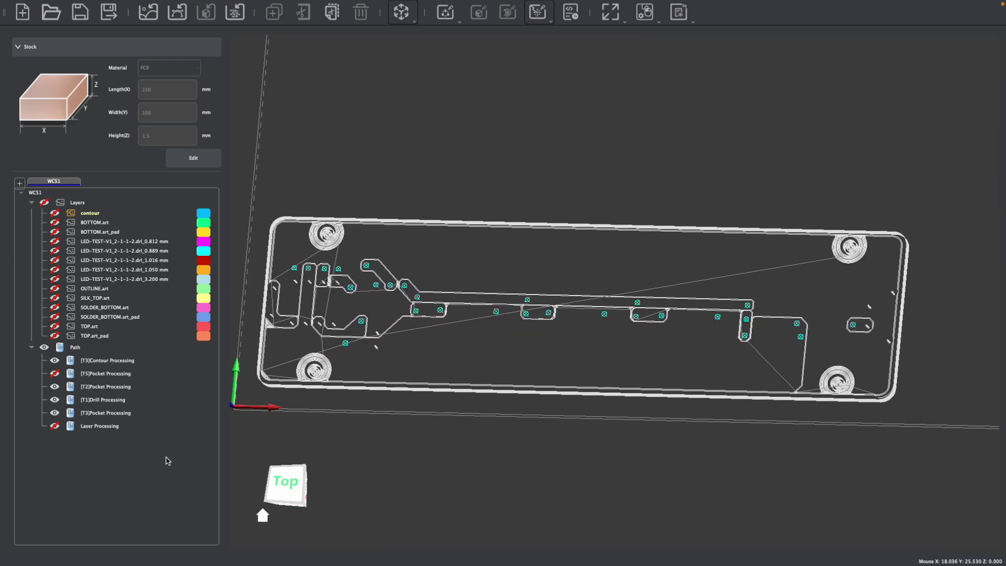
pyautogui.moveTo(283, 485); pyautogui.dragTo(264, 468)
pyautogui.click(55, 361)
pyautogui.click(55, 374)
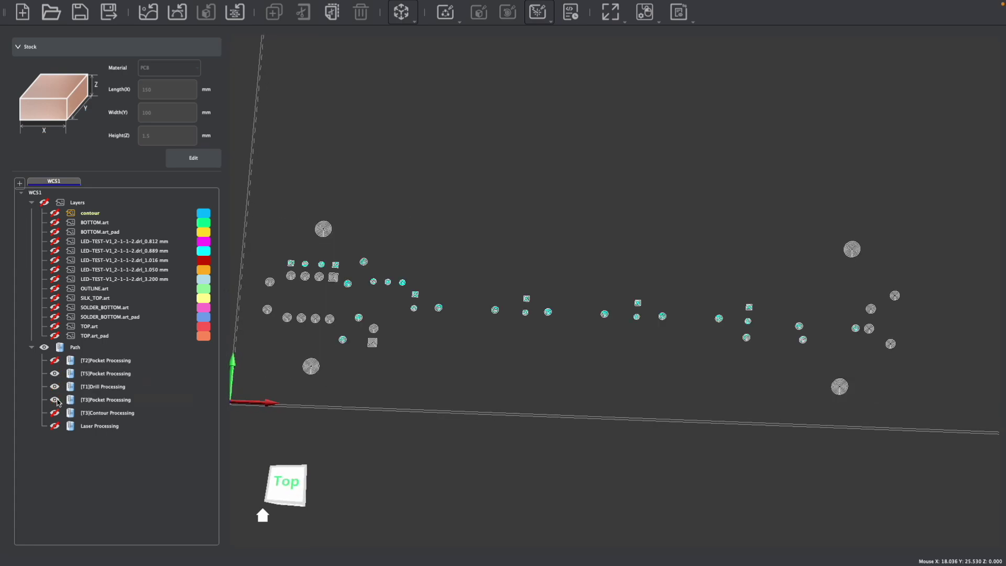
pyautogui.click(55, 413)
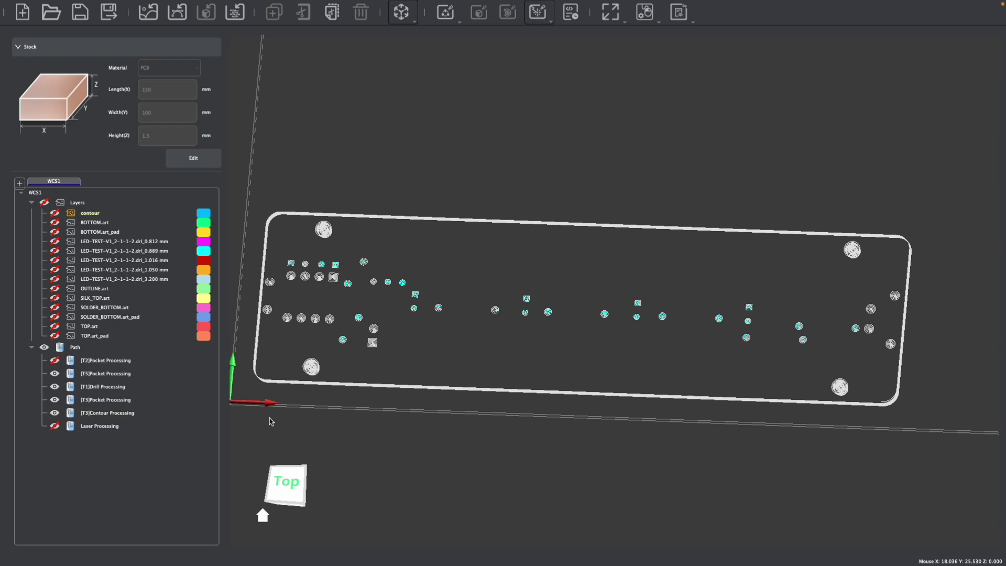
pyautogui.click(55, 426)
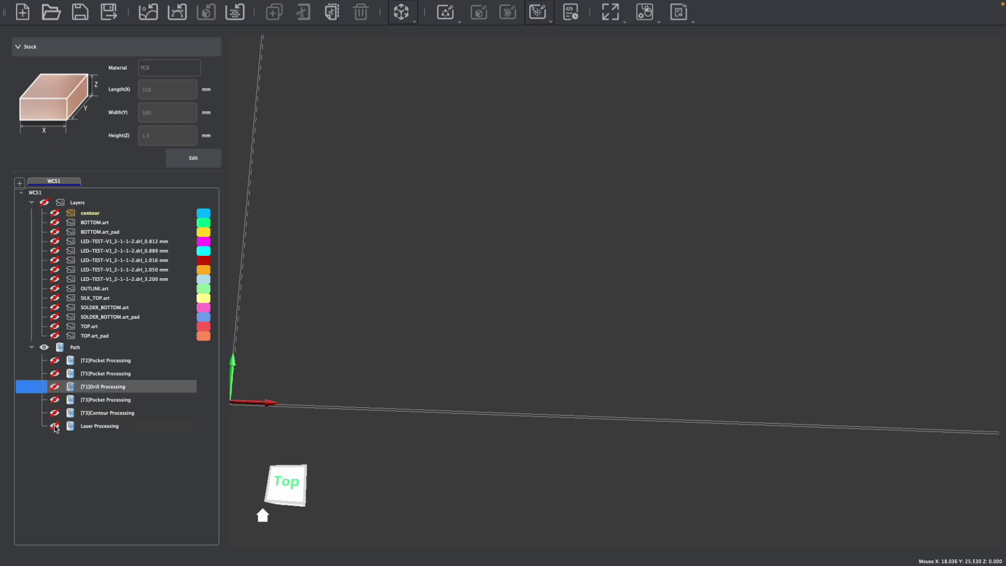
pyautogui.click(55, 426)
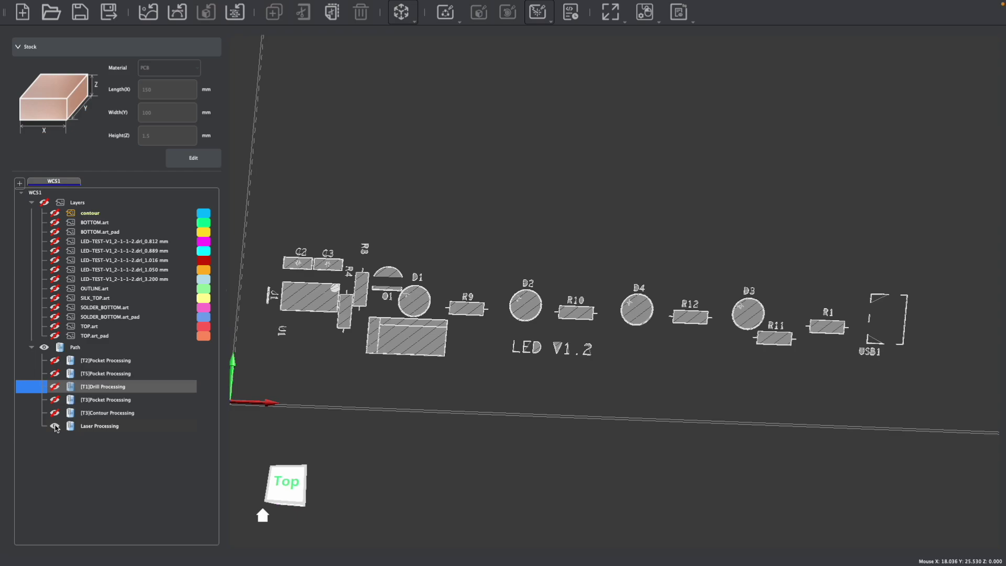
pyautogui.click(55, 426)
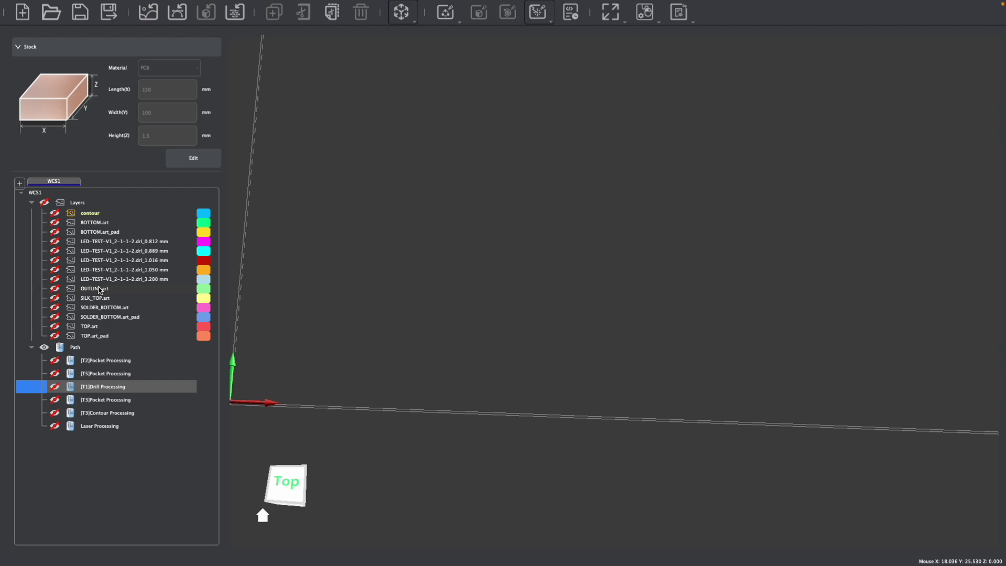
pyautogui.click(45, 203)
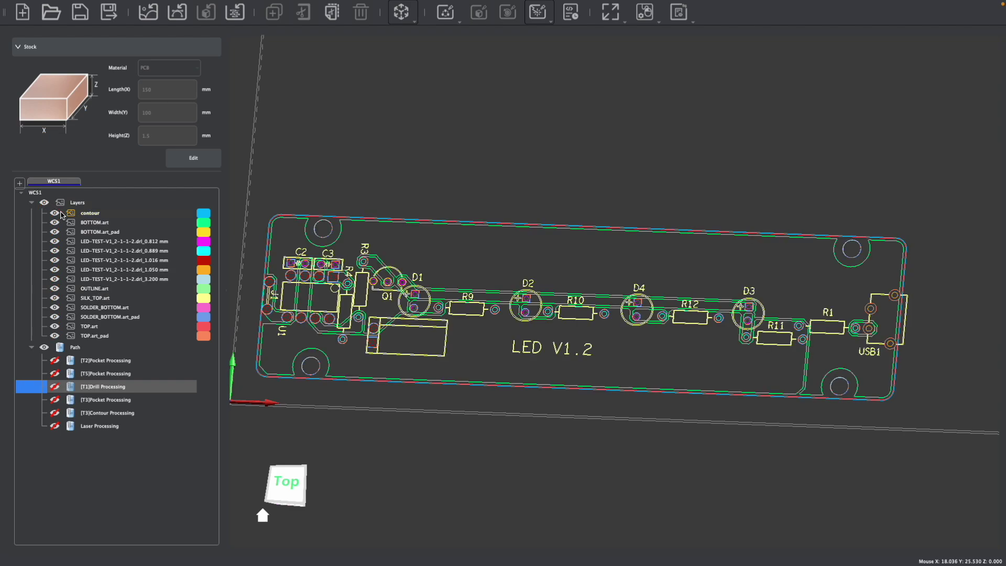
pyautogui.click(45, 348)
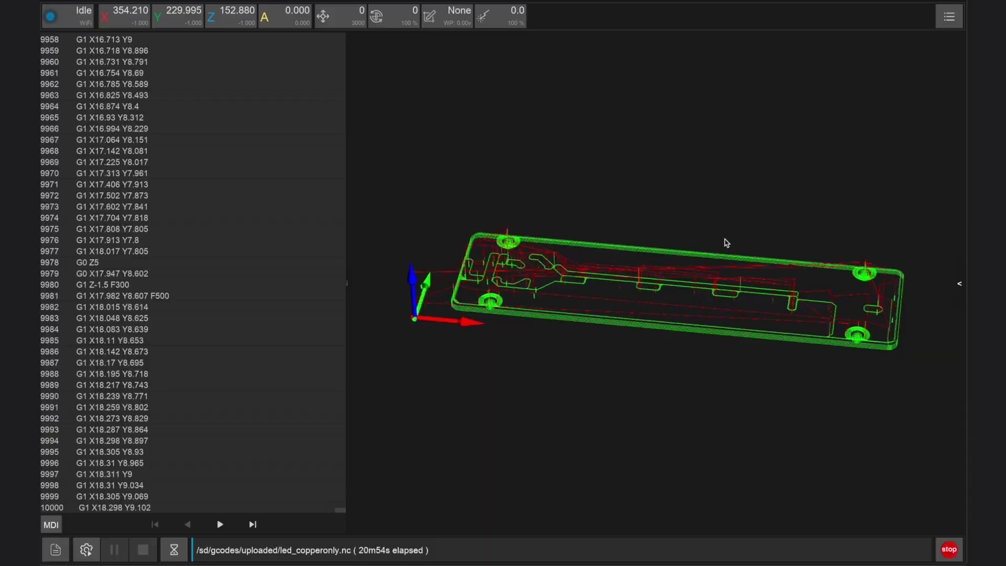
# Step: Load newLED_2.nc and rotate the 3-D preview to inspect its combined toolpaths
pyautogui.moveTo(731, 254); pyautogui.dragTo(715, 252)
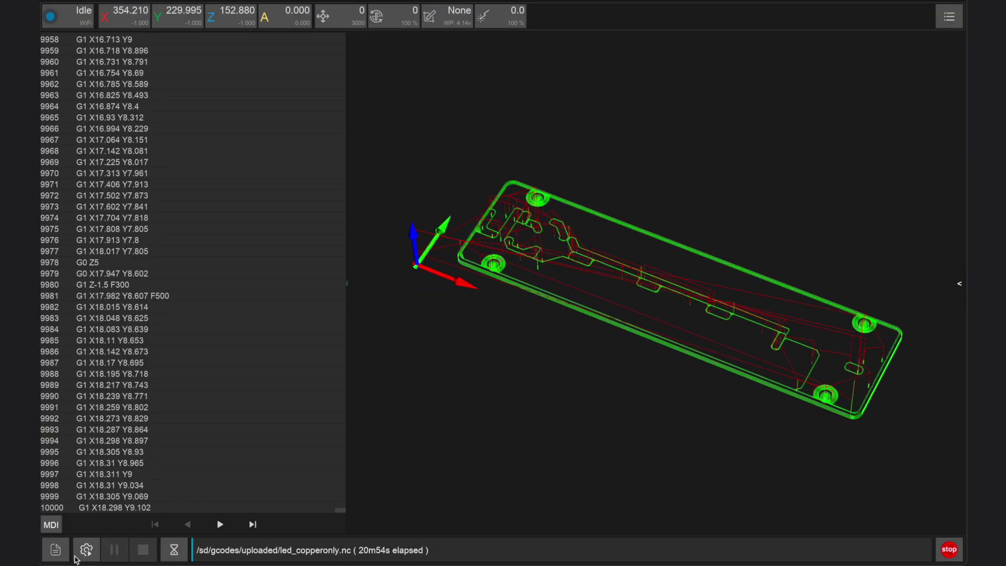
pyautogui.click(86, 550)
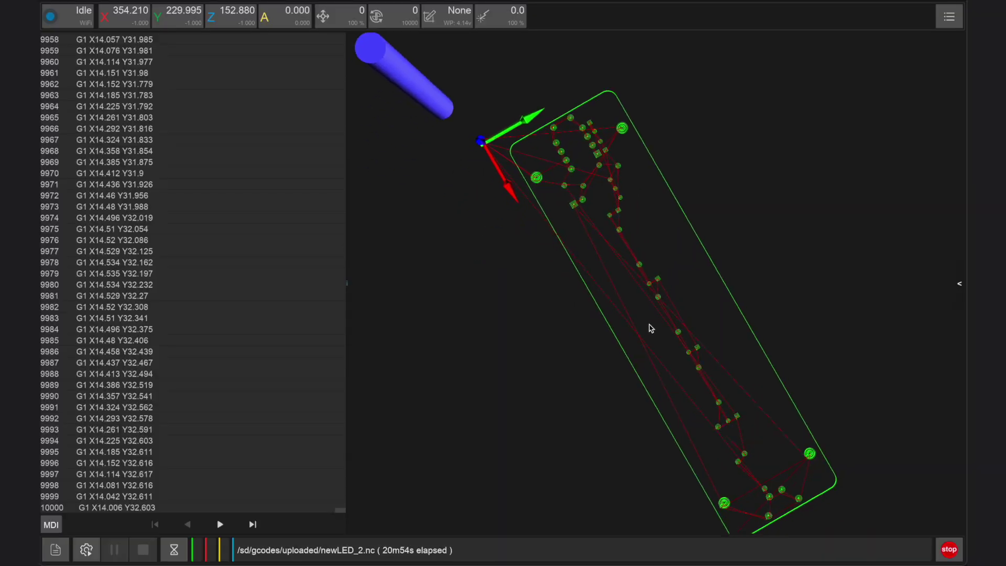
pyautogui.moveTo(651, 332); pyautogui.dragTo(472, 419)
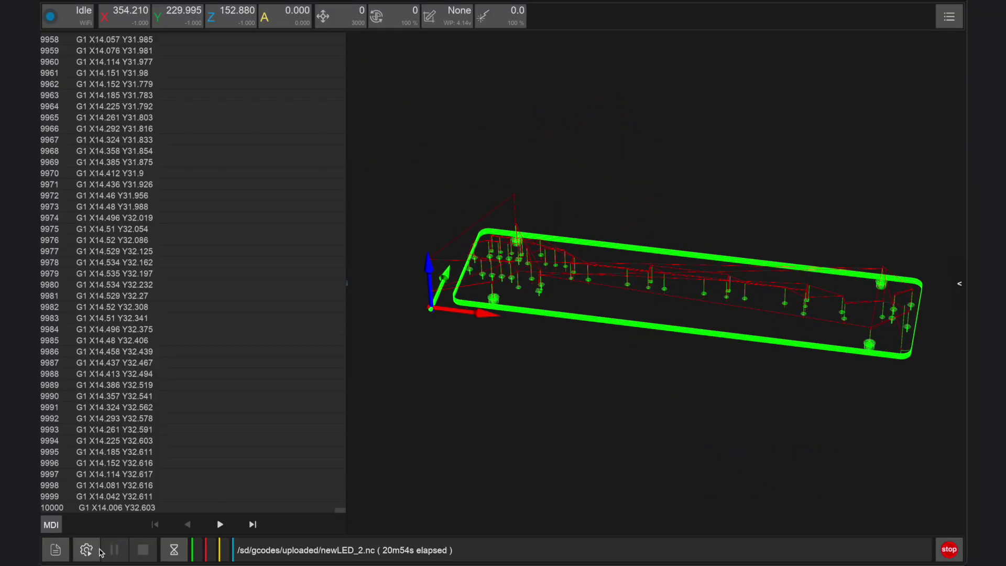
# Step: Open the Config and Run dialog for the newLED_2.nc job
pyautogui.click(98, 551)
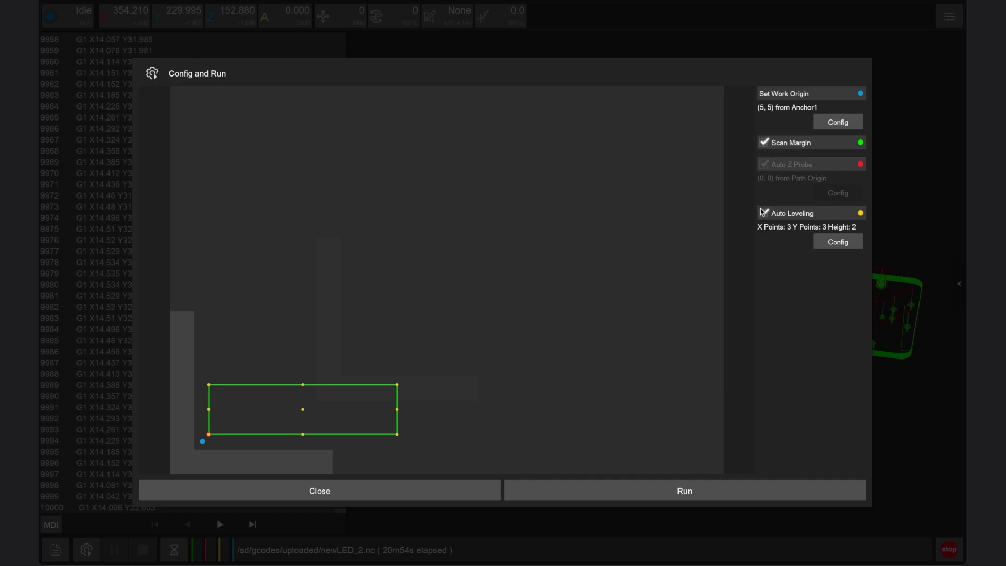